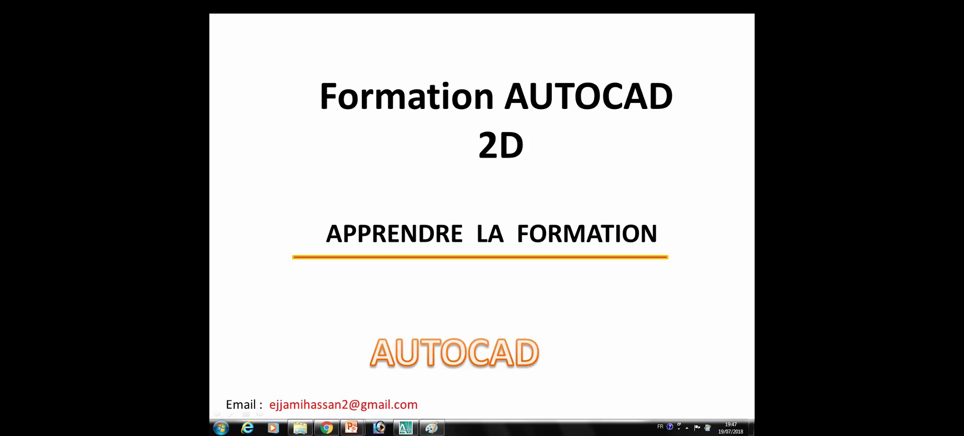
- Advance the slideshow to the dimensioned wrench drawing slide, then exit the slideshow
key("Right")
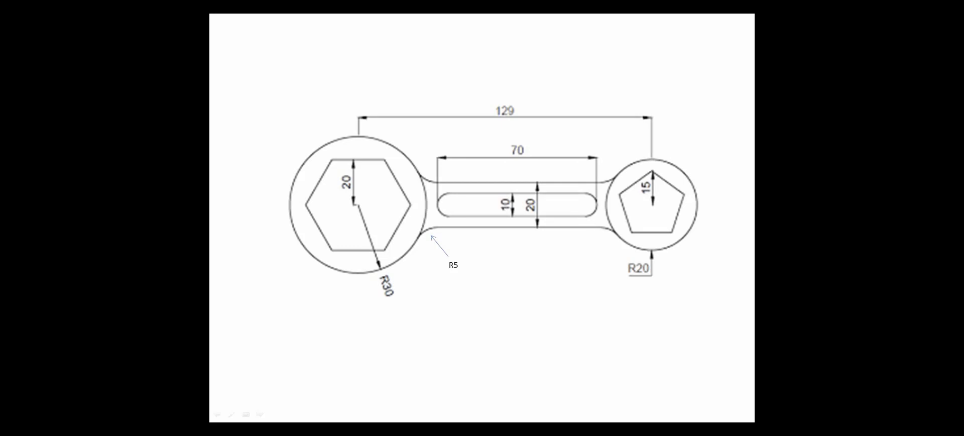
key("Escape")
- Draw a 129-long horizontal centre line in the empty drawing
left_click(406, 428)
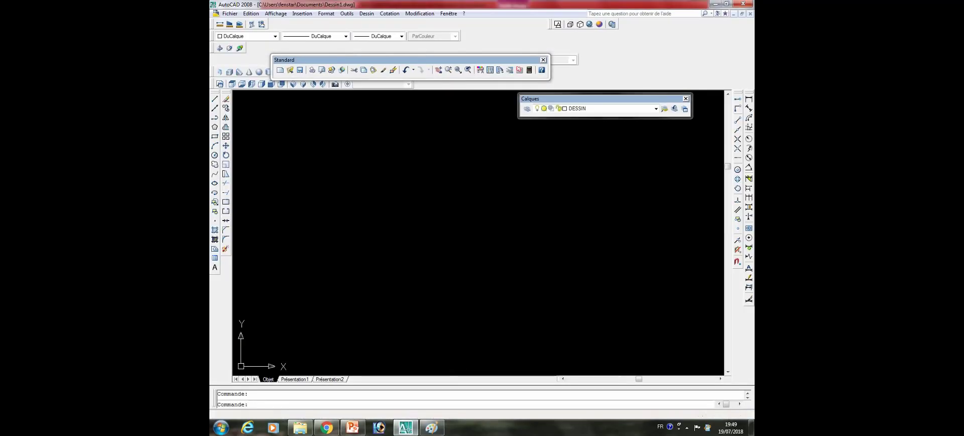
left_click(215, 98)
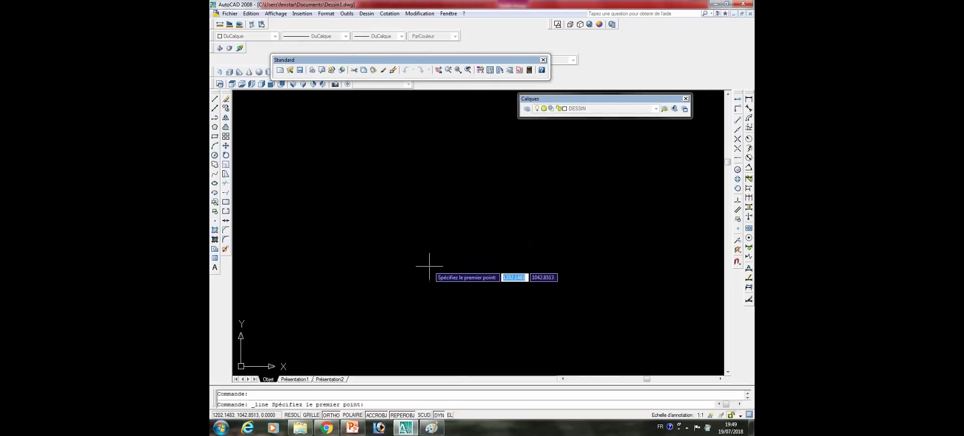
left_click(351, 249)
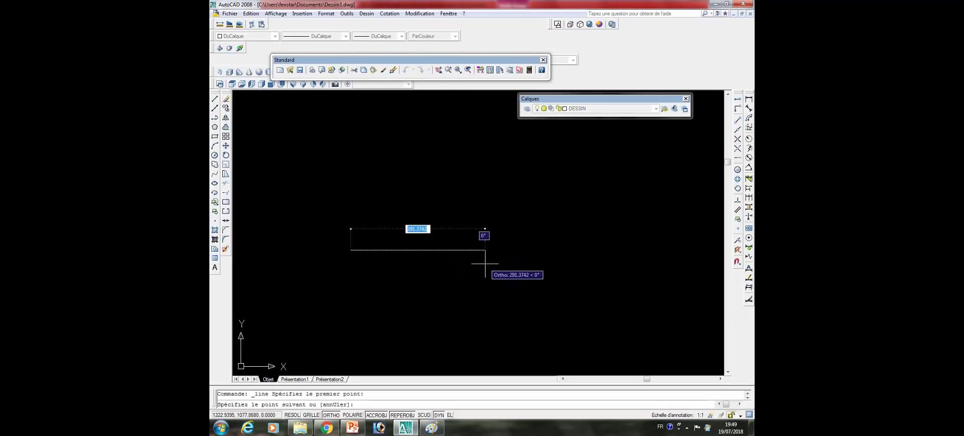
type("129")
key("Return")
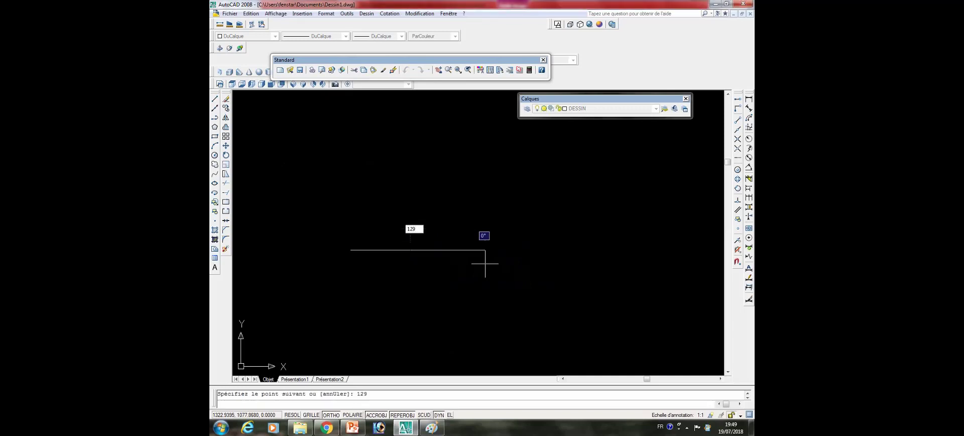
key("Return")
scroll(444, 251, "up", 5)
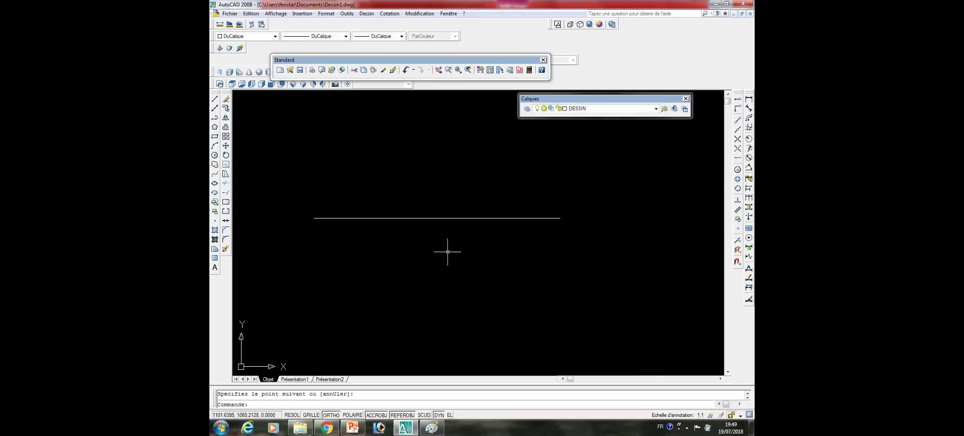
middle_click_drag(444, 251, 471, 298)
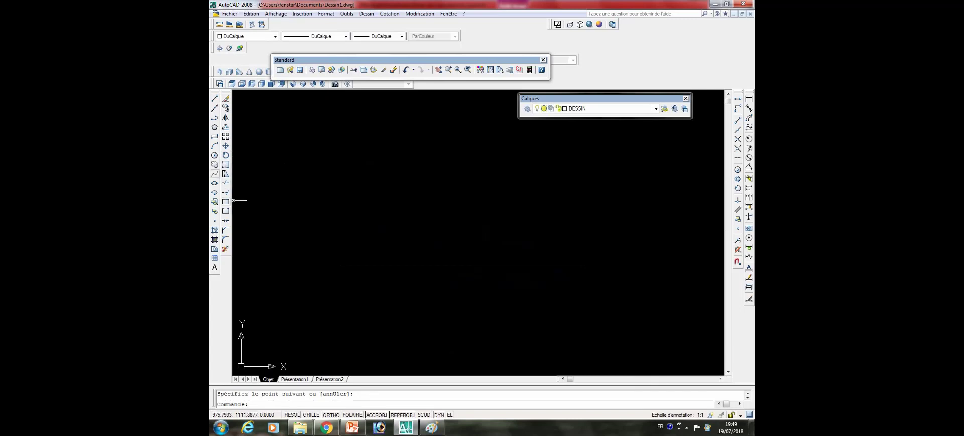
- Add a radius-30 circle at the line's left end and a radius-20 circle at its right end
left_click(215, 155)
left_click(338, 265)
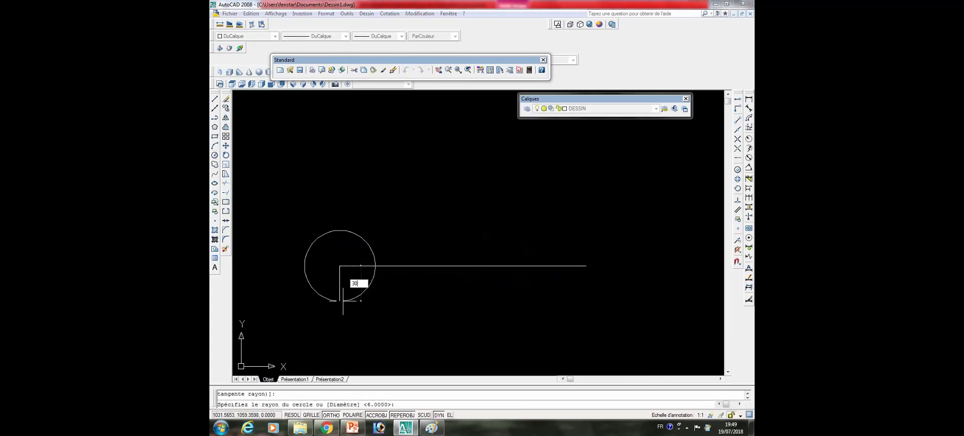
type("30")
key("Return")
key("Return")
middle_click_drag(399, 279, 392, 273)
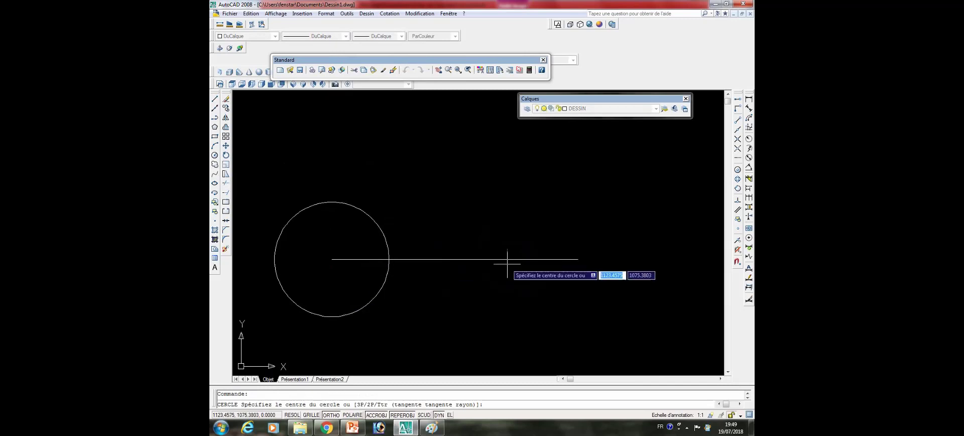
left_click(578, 259)
type("20")
key("Return")
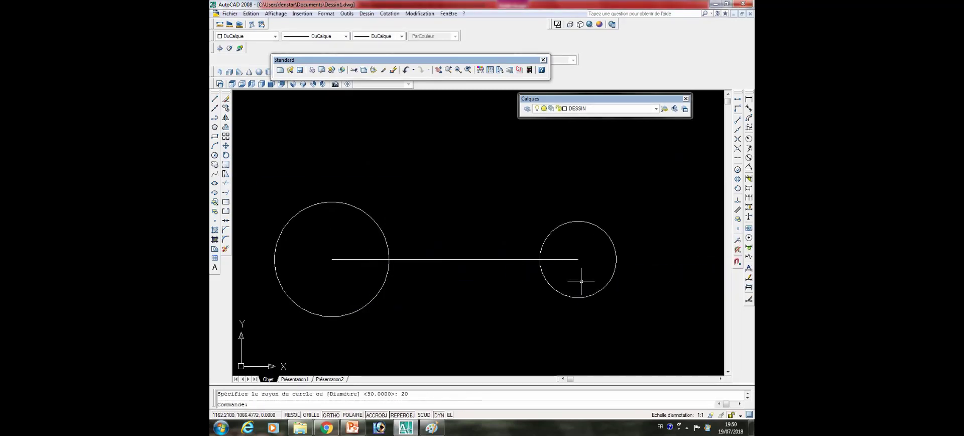
key("Escape")
middle_click_drag(595, 246, 602, 215)
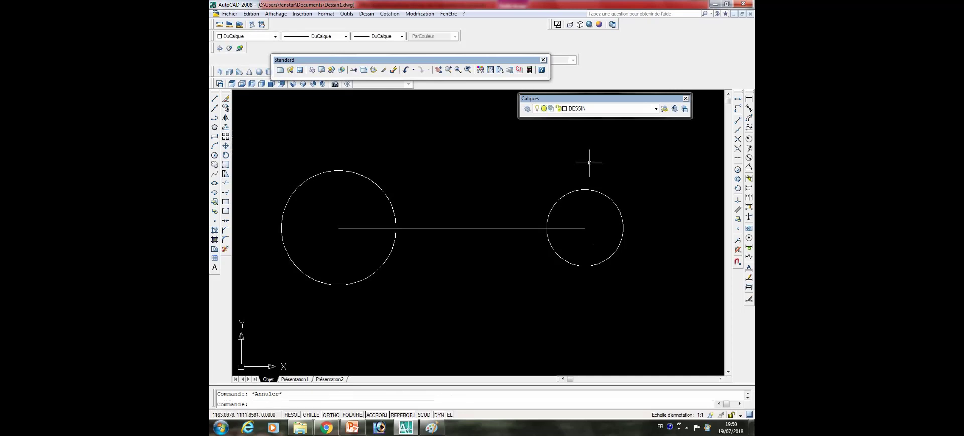
- Draw a hexagon inscribed in radius 20, centred on the left circle
left_click(215, 127)
type("6")
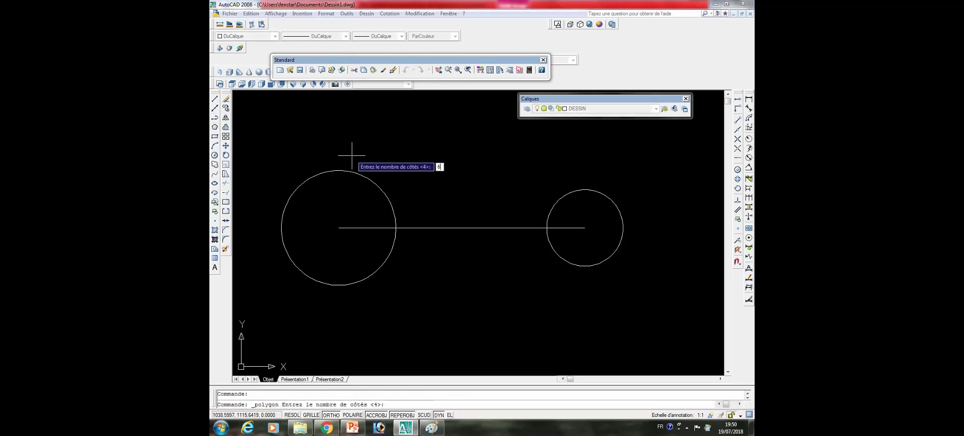
key("Return")
left_click(337, 229)
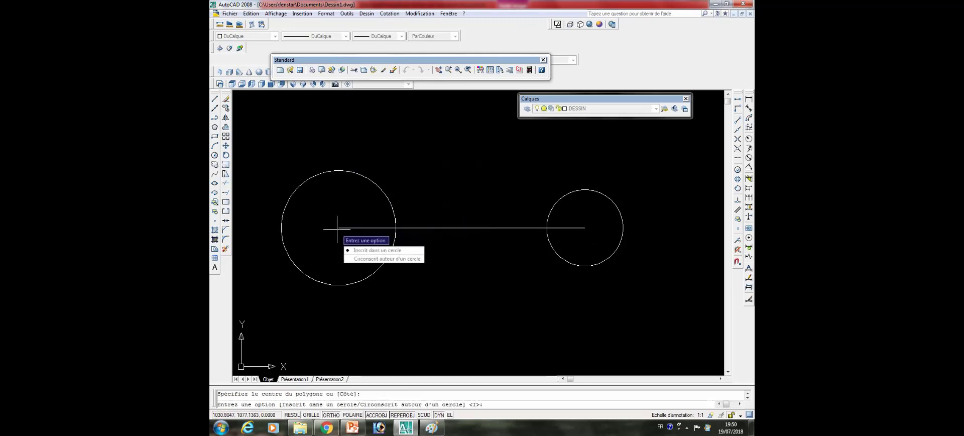
left_click(376, 250)
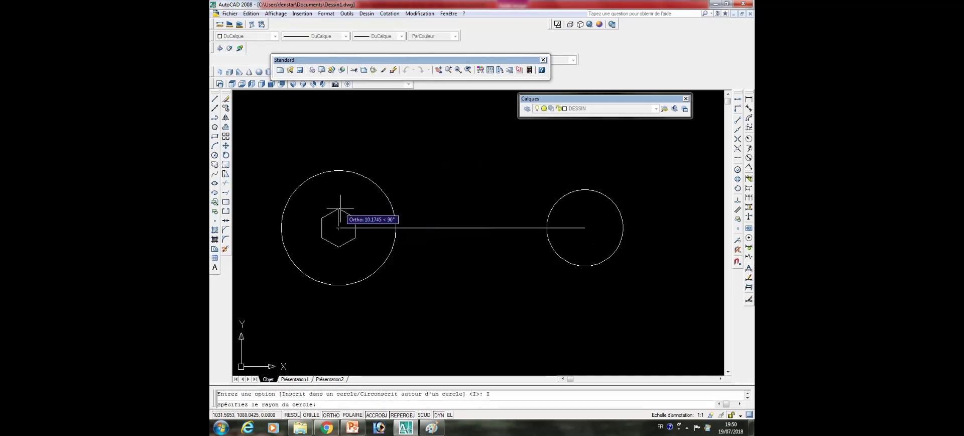
type("20")
key("Return")
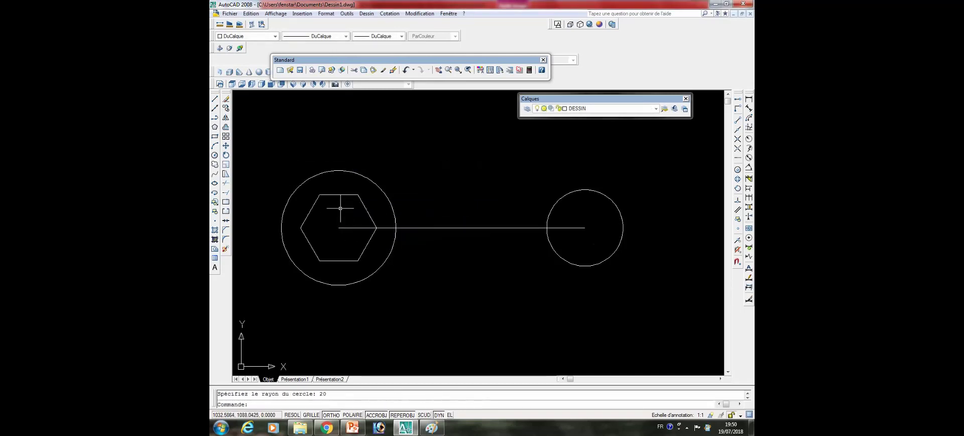
- Draw a pentagon inscribed in radius 15, centred on the right circle
left_click(214, 127)
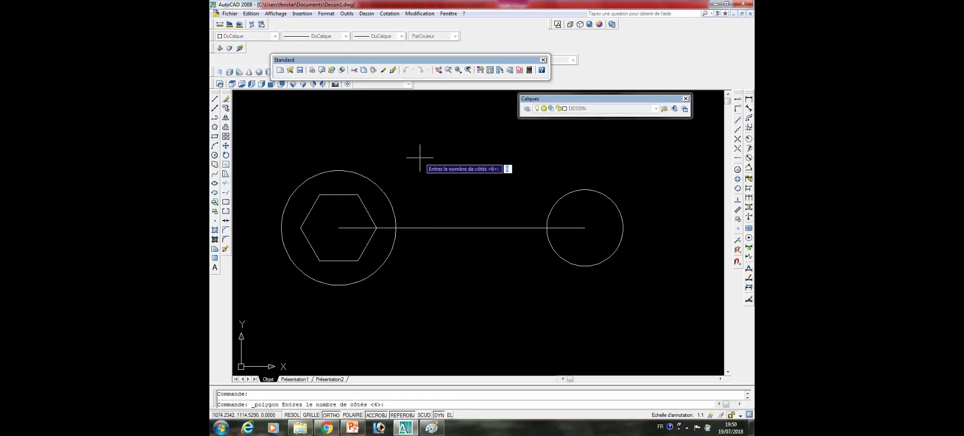
type("5")
key("Return")
left_click(584, 228)
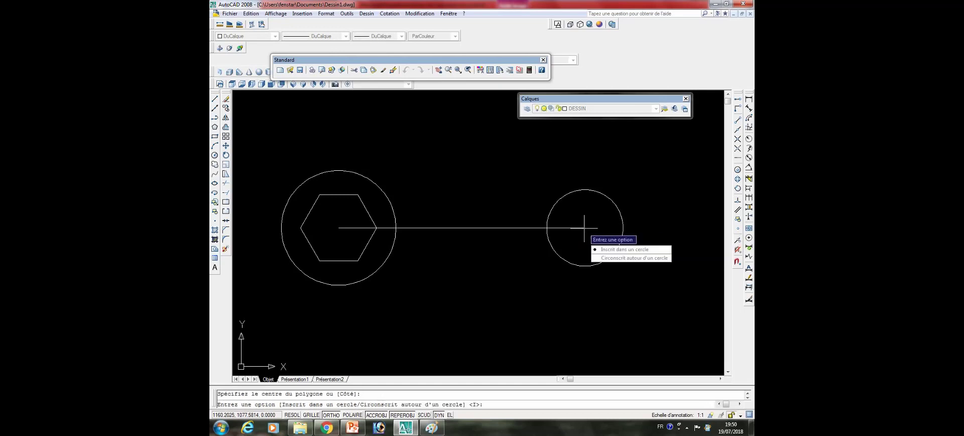
type("I")
key("Return")
type("15")
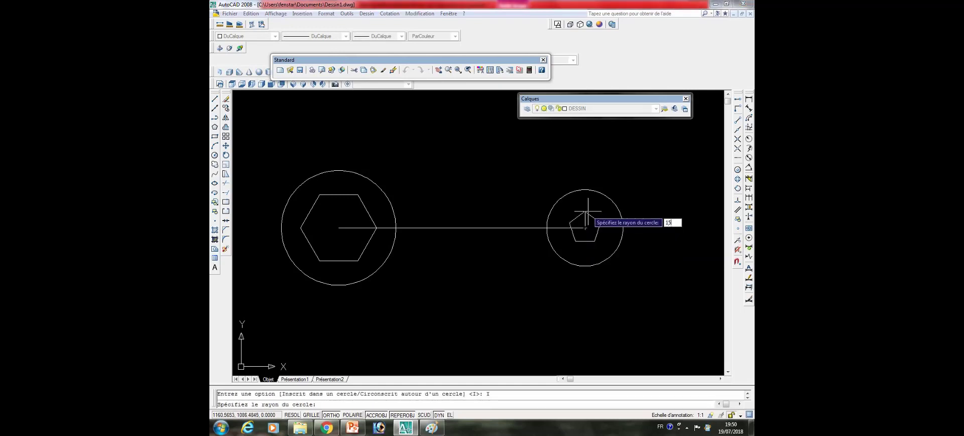
key("Return")
middle_click_drag(586, 221, 579, 201)
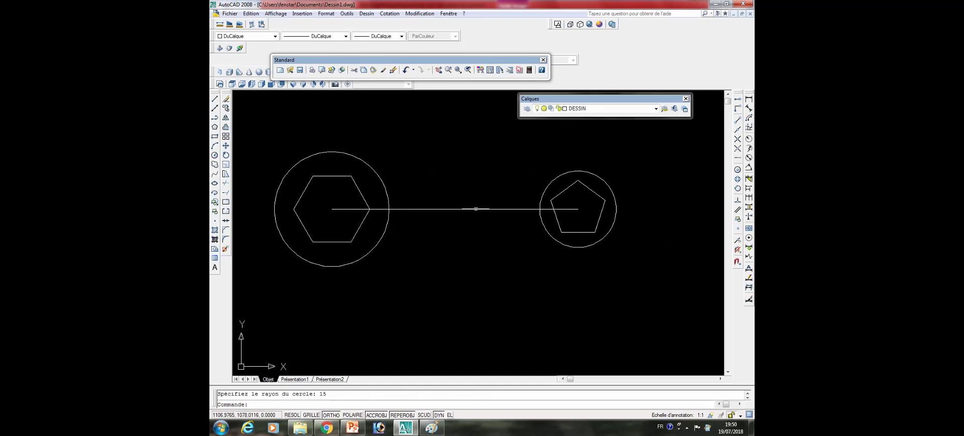
middle_click_drag(476, 208, 477, 215)
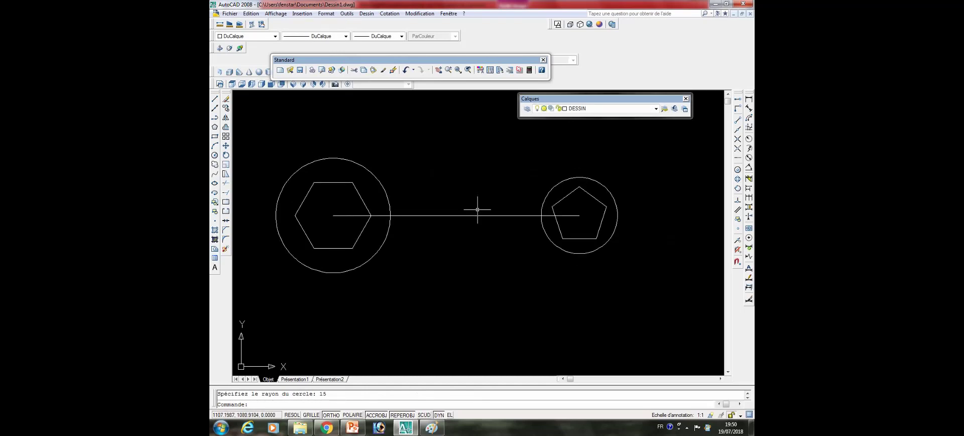
- Offset the centre line 10 units above and below to form the handle edges
type("de")
key("Return")
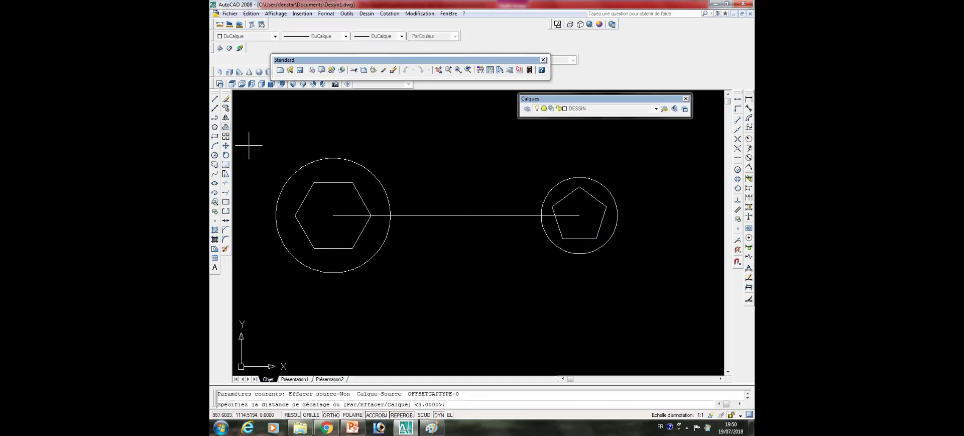
type("10")
key("Return")
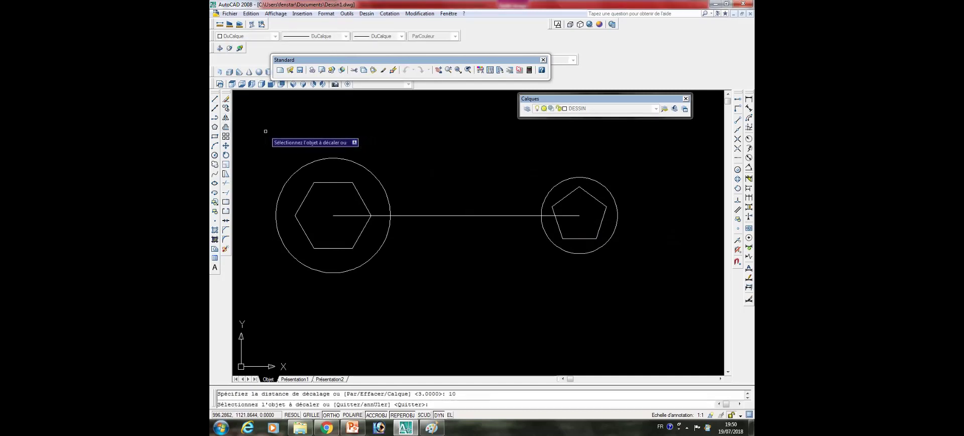
left_click(430, 215)
left_click(432, 190)
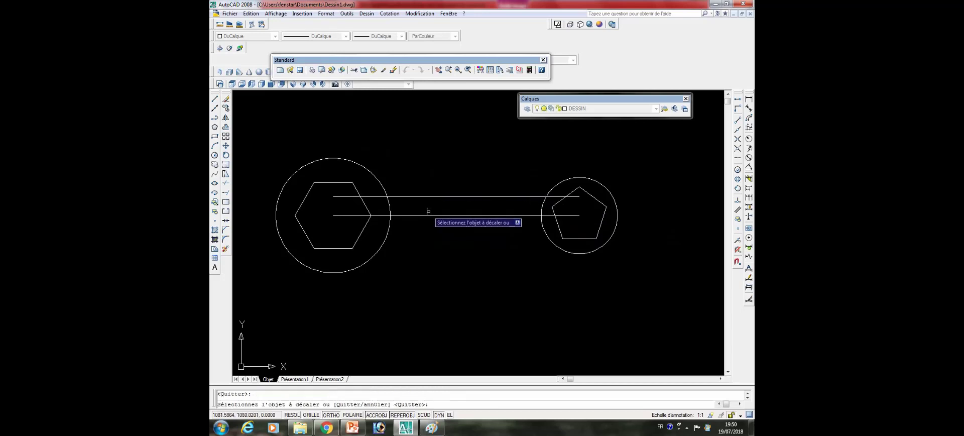
left_click(427, 215)
left_click(425, 235)
key("Escape")
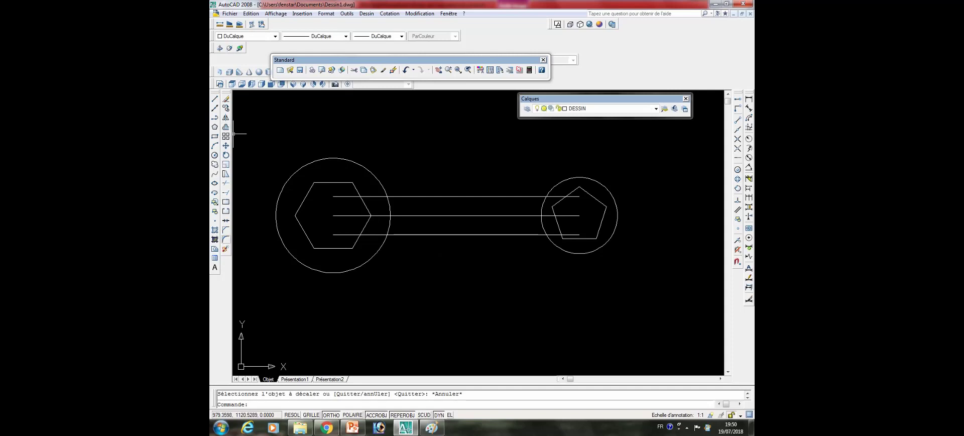
- Fillet the top handle edge into both end circles with radius 5
left_click(226, 239)
right_click(265, 163)
left_click(285, 207)
type("5")
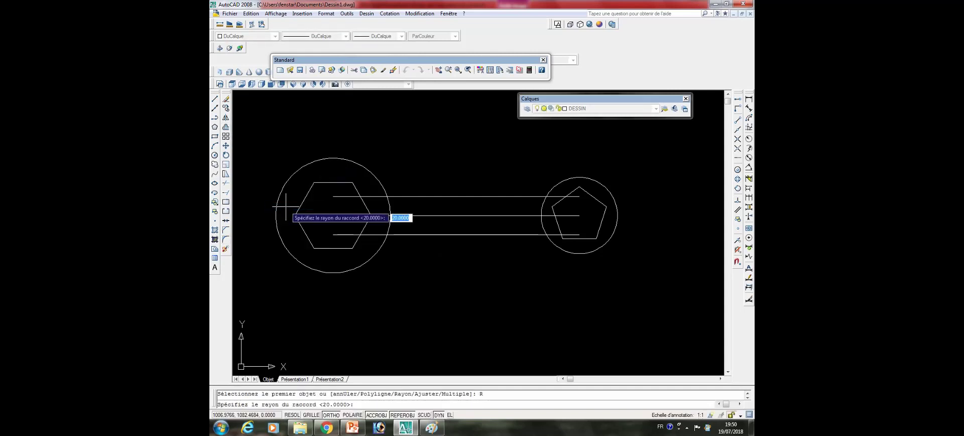
key("Return")
left_click(401, 197)
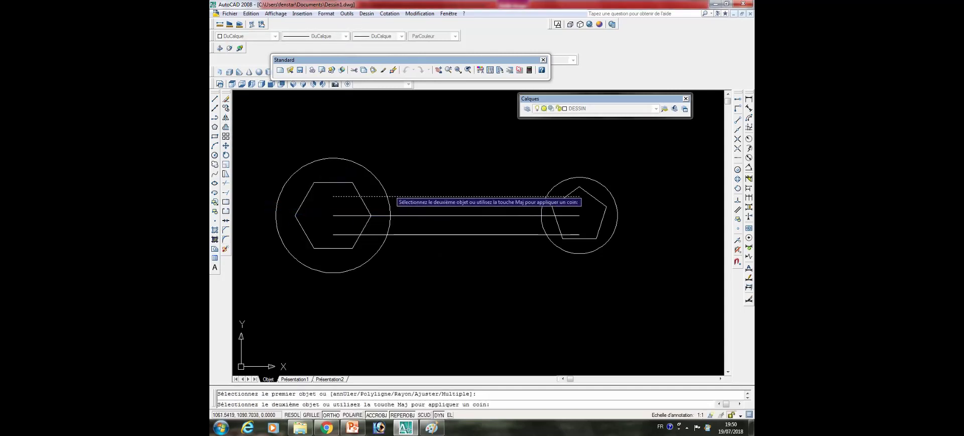
left_click(391, 196)
key("Return")
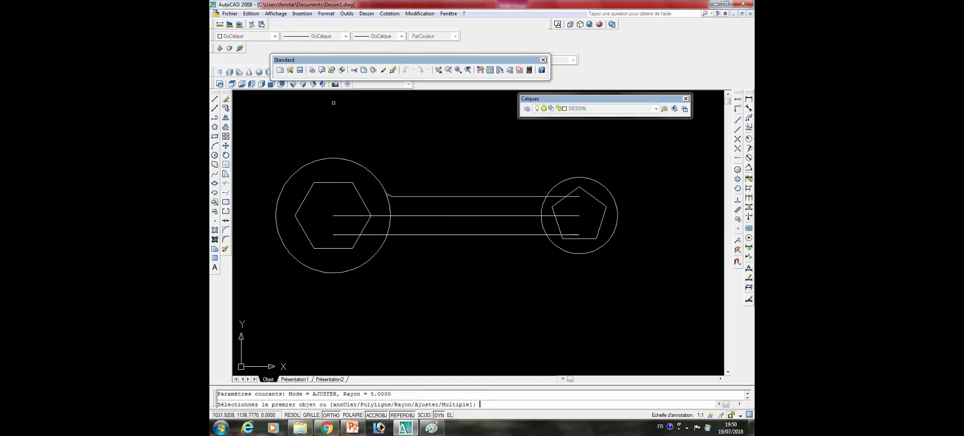
middle_click_drag(534, 188, 460, 227)
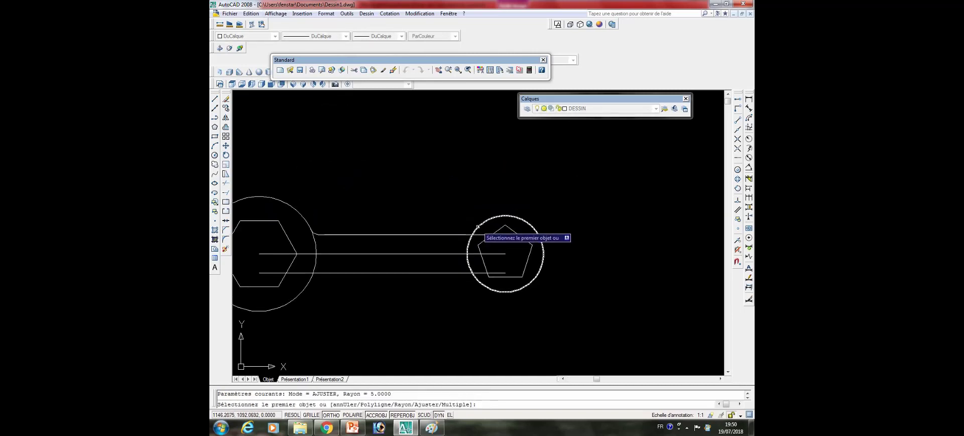
left_click(458, 234)
left_click(458, 234)
- Fillet the bottom handle edge into the right and left circles
key("Return")
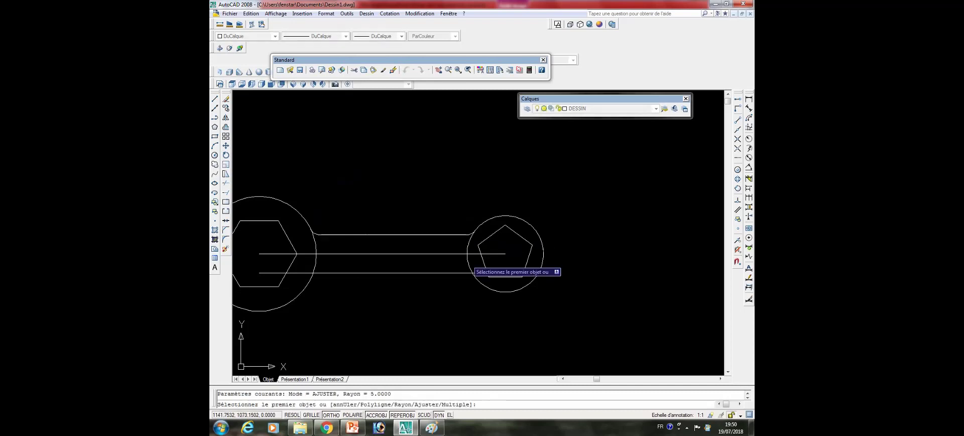
left_click(465, 273)
left_click(468, 266)
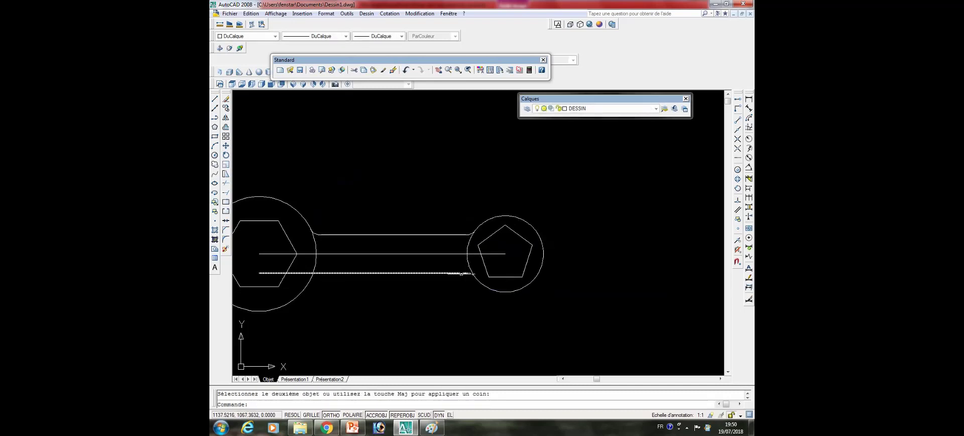
key("Return")
left_click(336, 272)
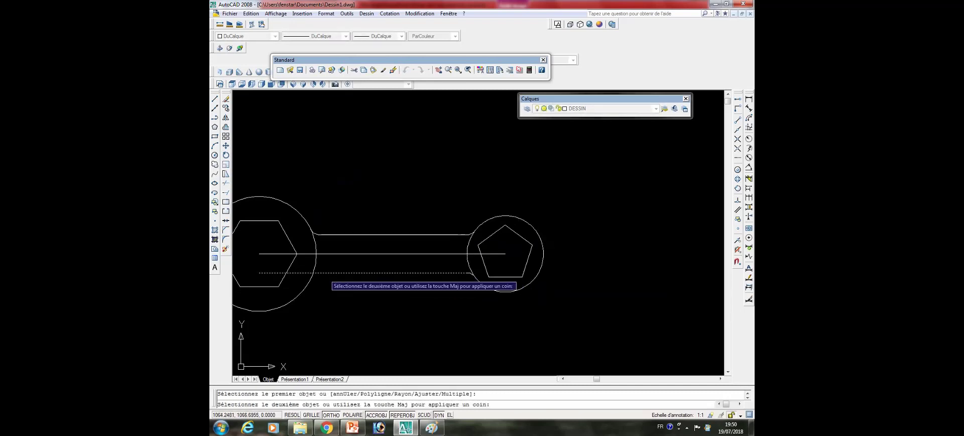
left_click(312, 278)
scroll(329, 286, "up", 1)
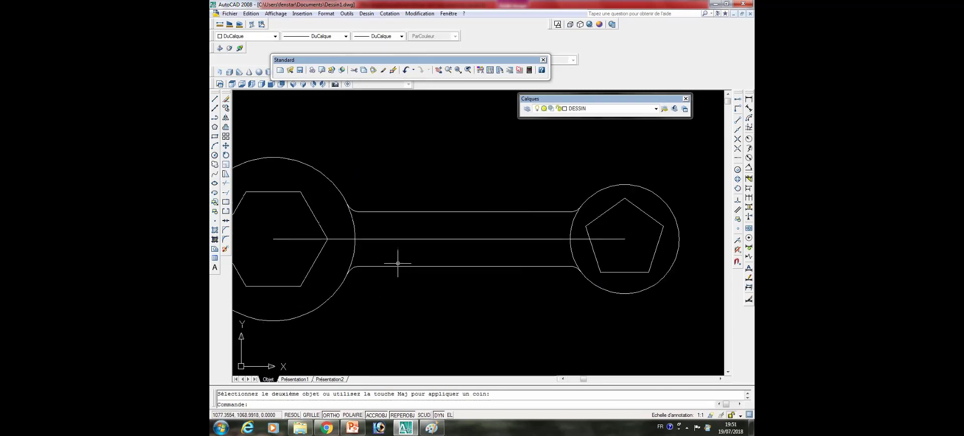
scroll(399, 262, "up", 1)
scroll(497, 282, "up", 1)
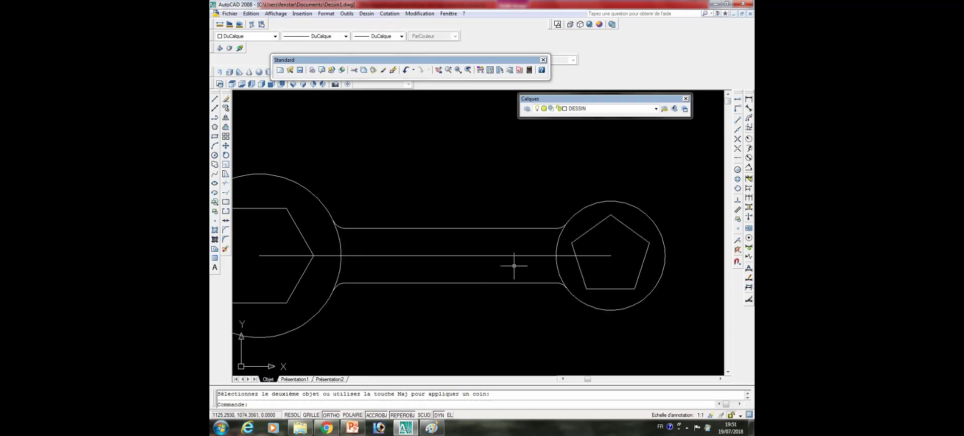
scroll(517, 267, "down", 1)
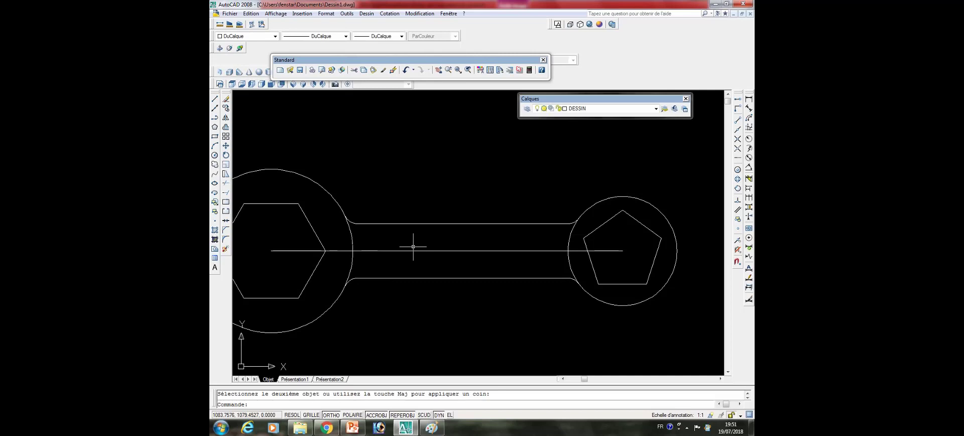
- Offset the handle's centre line 5 units above and below
left_click(225, 127)
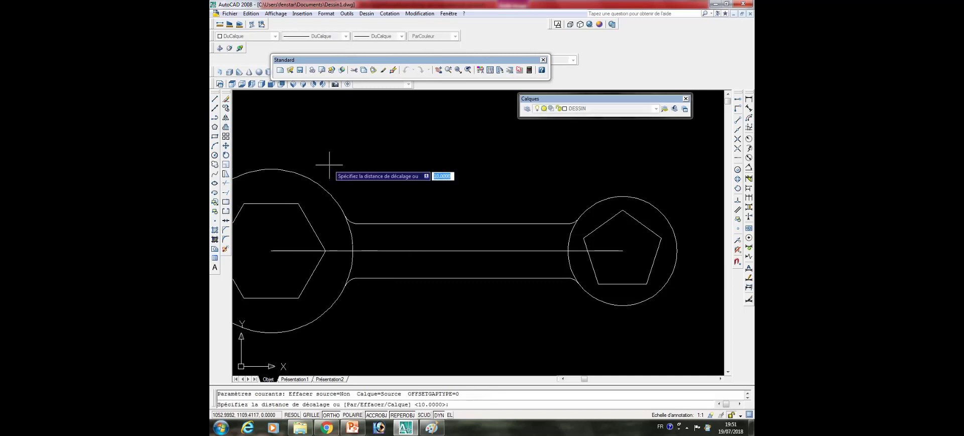
type(" 5")
key("Return")
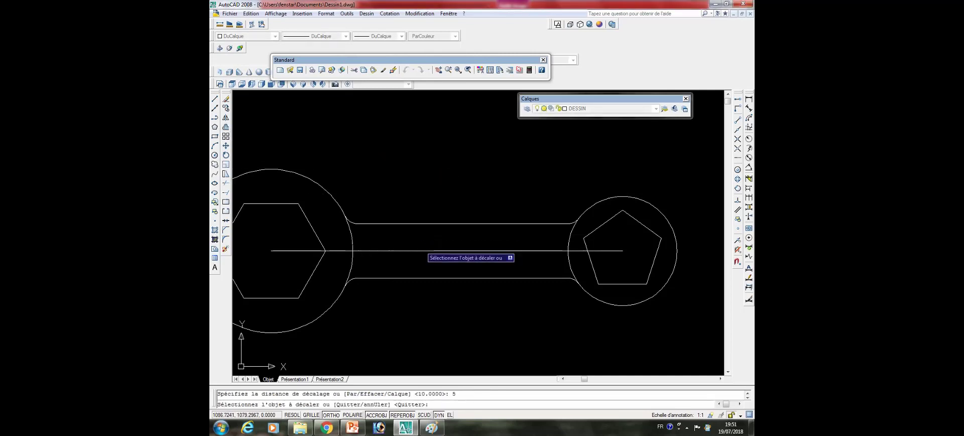
left_click(421, 249)
left_click(421, 246)
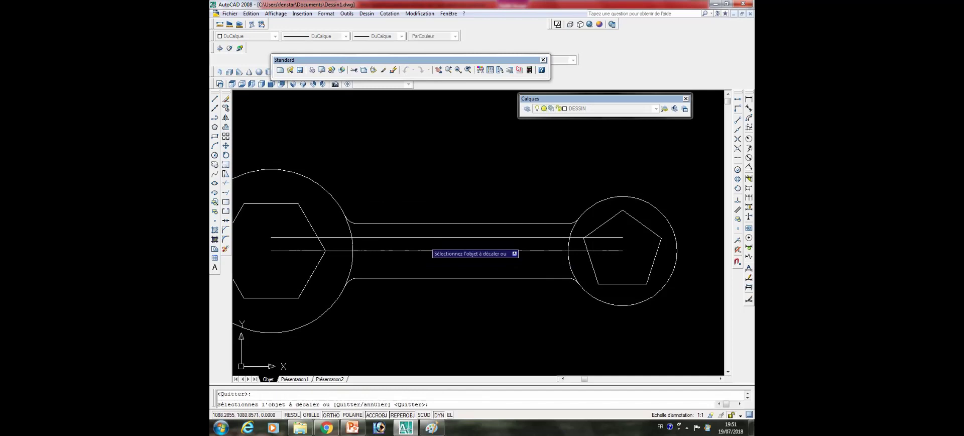
left_click(434, 251)
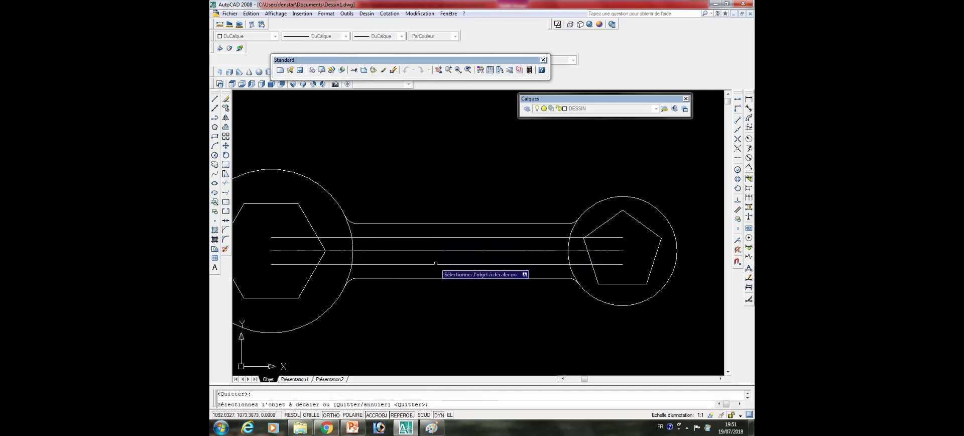
left_click(442, 262)
key("Escape")
middle_click_drag(467, 266, 454, 261)
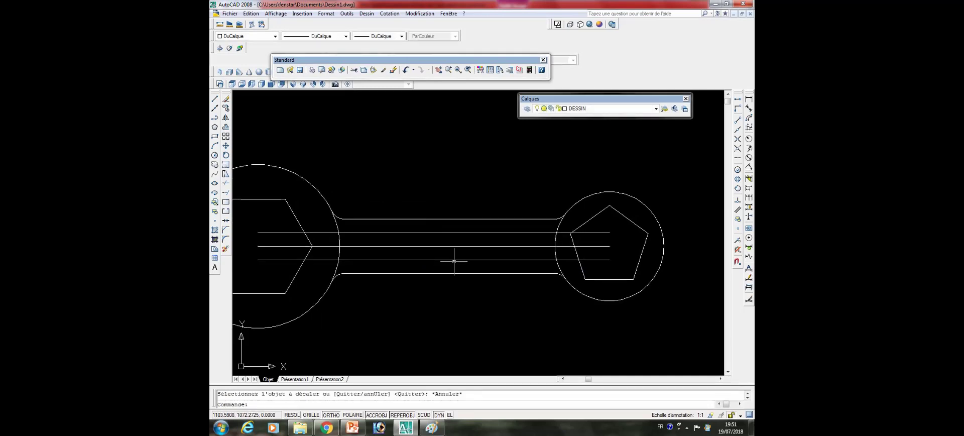
- Draw a short line joining the left ends of the two offset lines
left_click(215, 99)
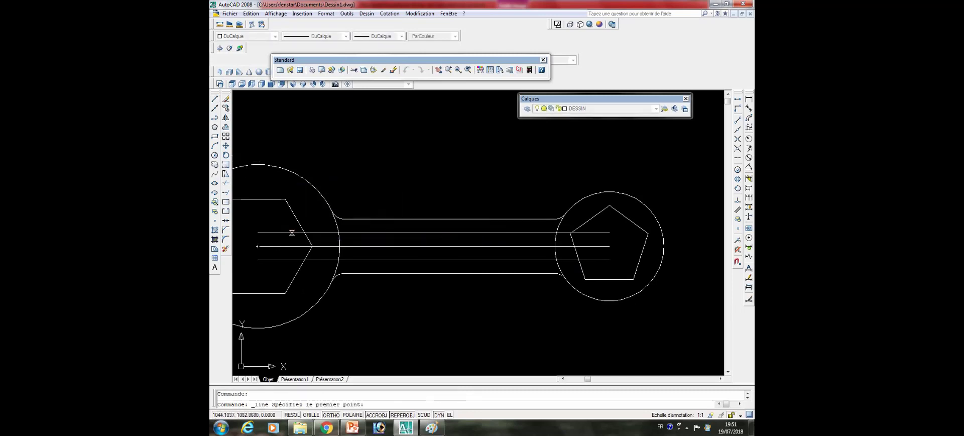
middle_click_drag(293, 232, 364, 231)
left_click(329, 230)
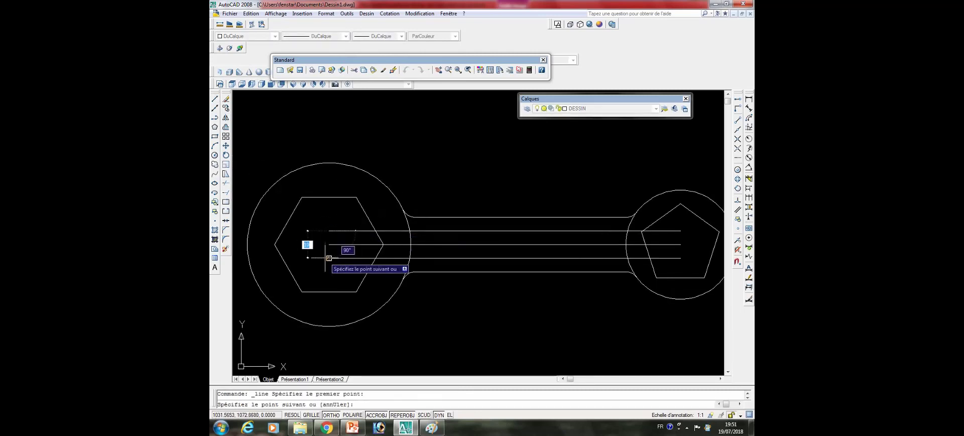
left_click(329, 259)
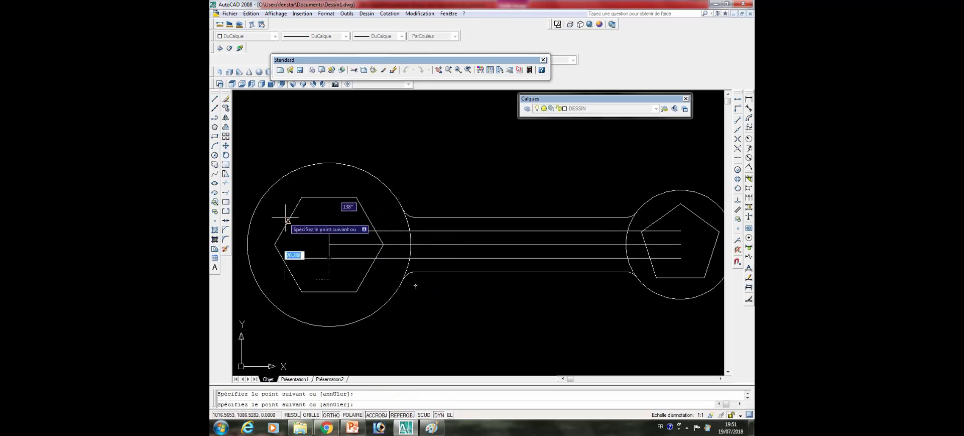
key("Escape")
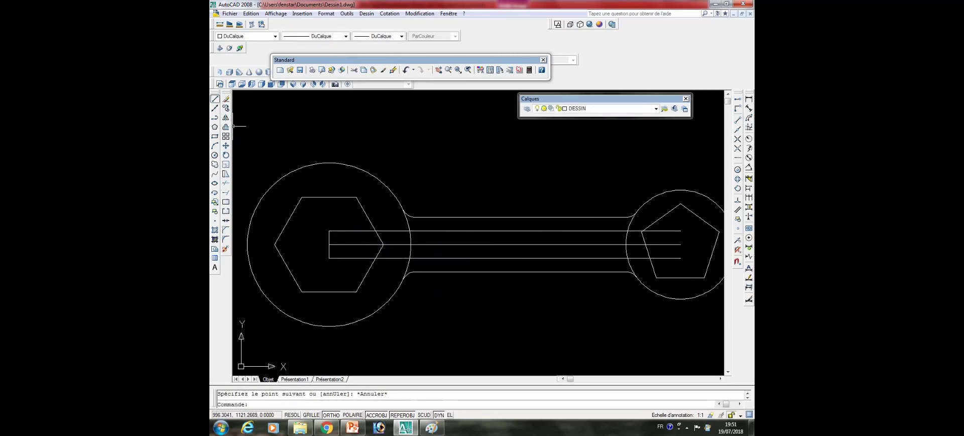
- Begin a line at the slot's right end, cancel it, and bring up the programs list
left_click(215, 98)
middle_click_drag(695, 266, 624, 266)
left_click(609, 230)
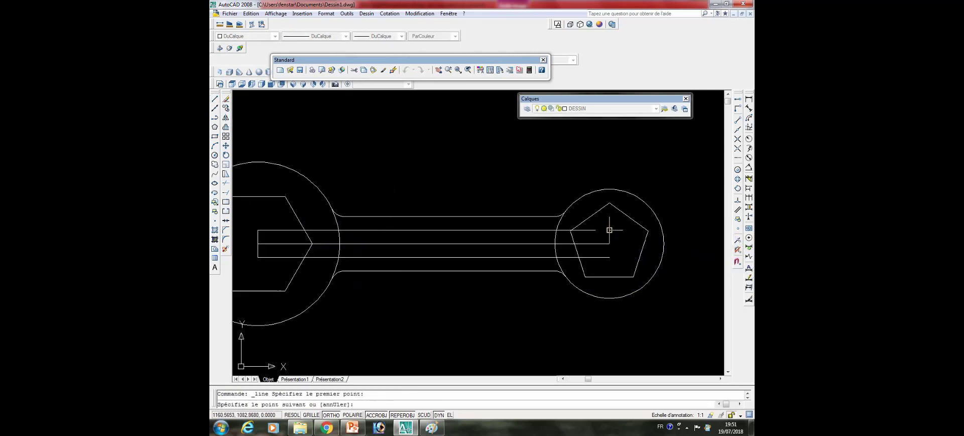
key("Escape")
scroll(638, 234, "down", 4)
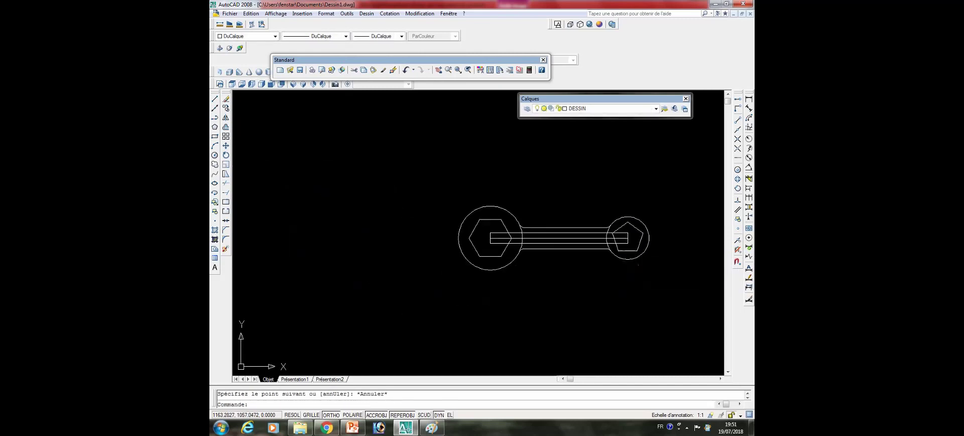
left_click(221, 428)
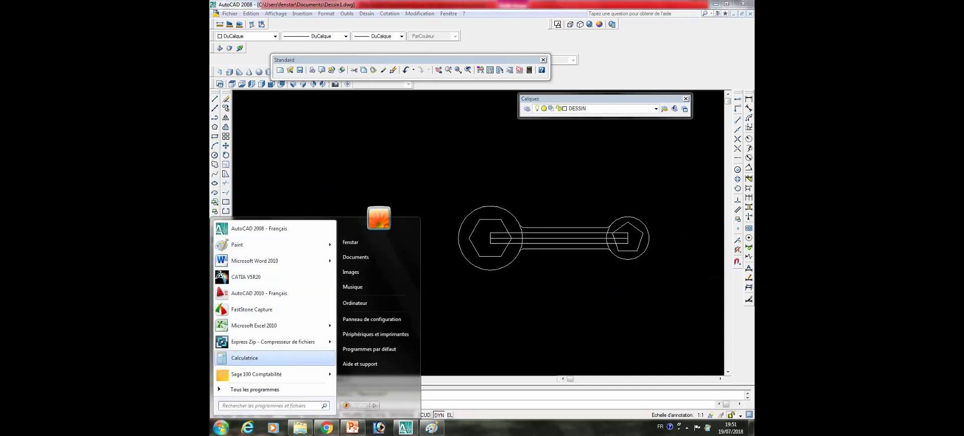
left_click(245, 358)
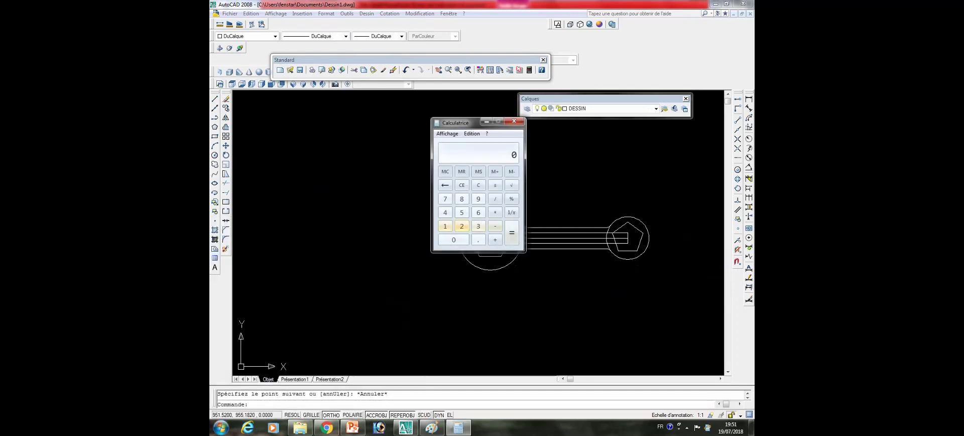
left_click(479, 198)
left_click(445, 199)
left_click(454, 239)
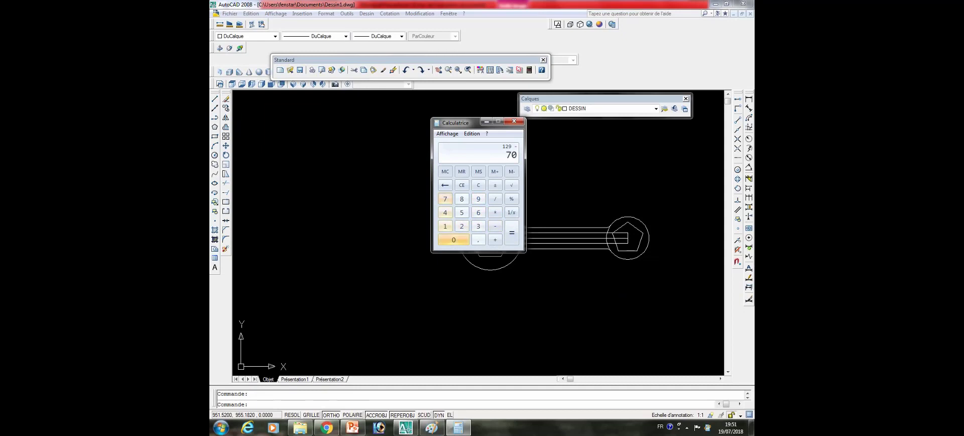
left_click(512, 232)
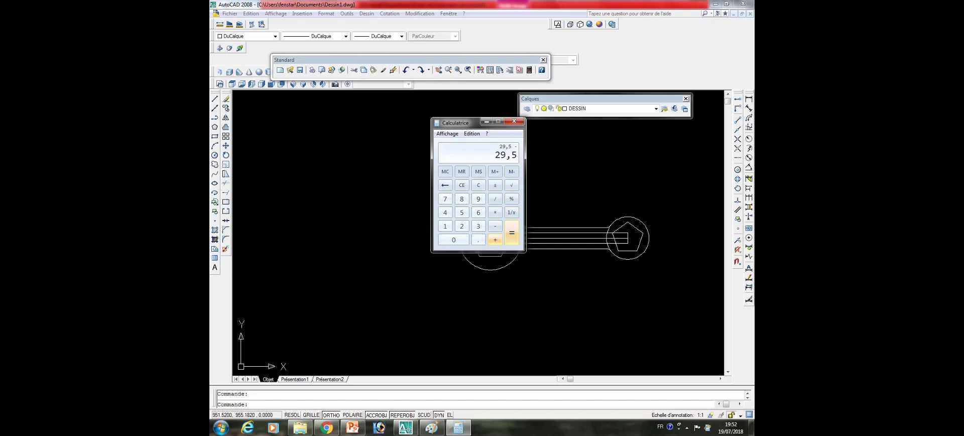
key("alt+F4")
middle_click_drag(628, 251, 595, 255)
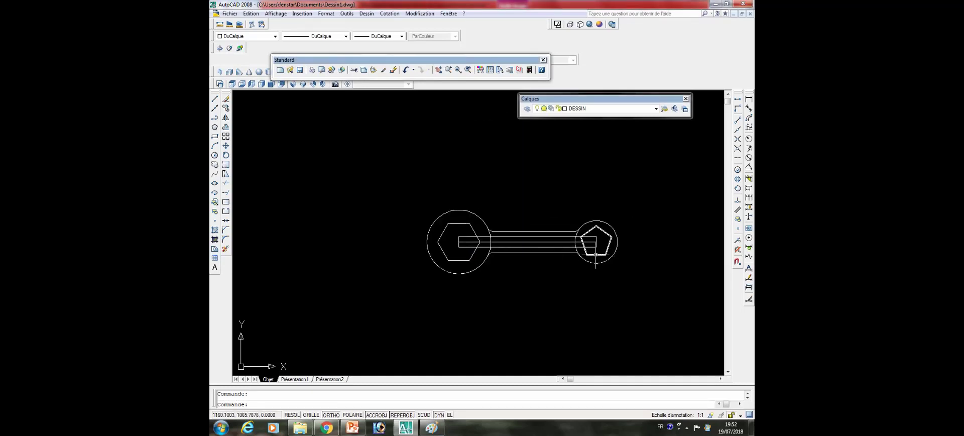
- Offset the slot's left end line 35 units into the slot
middle_click_drag(596, 256, 596, 247)
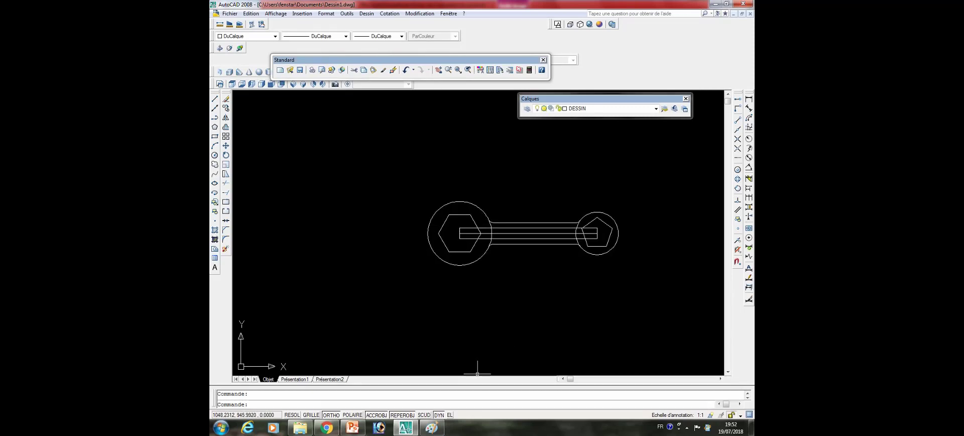
left_click(679, 426)
left_click(459, 272)
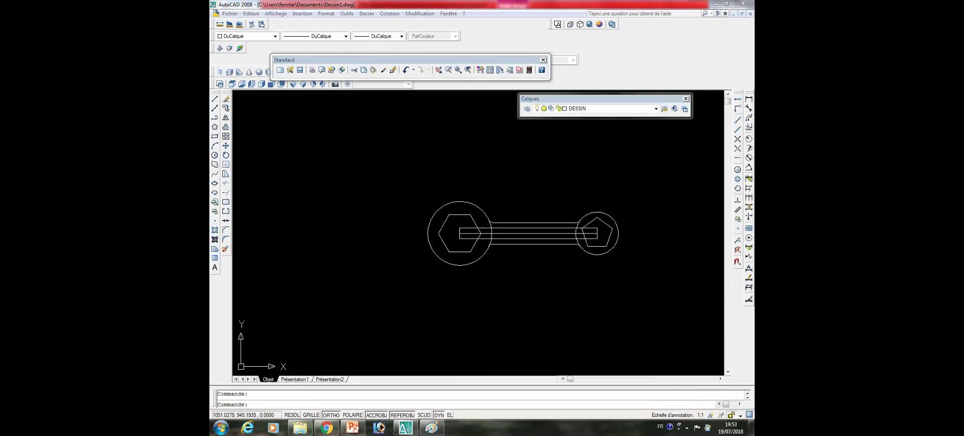
middle_click_drag(565, 232, 524, 237)
scroll(525, 238, "down", 1)
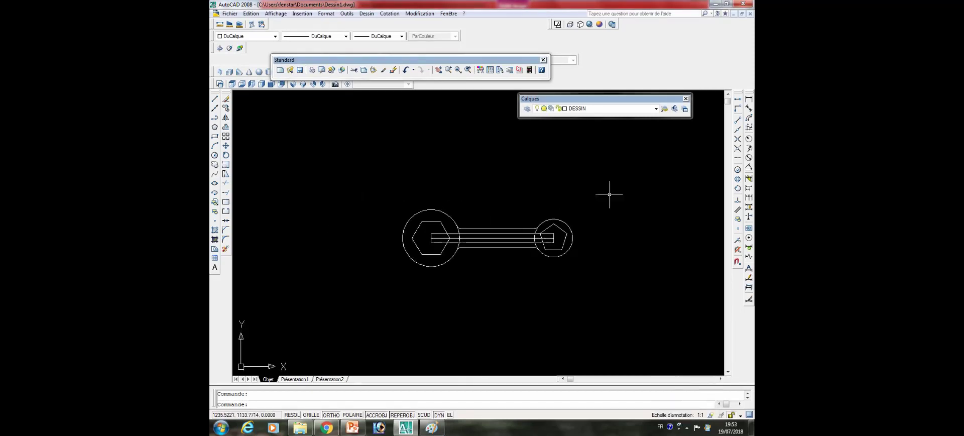
type("de")
key("Return")
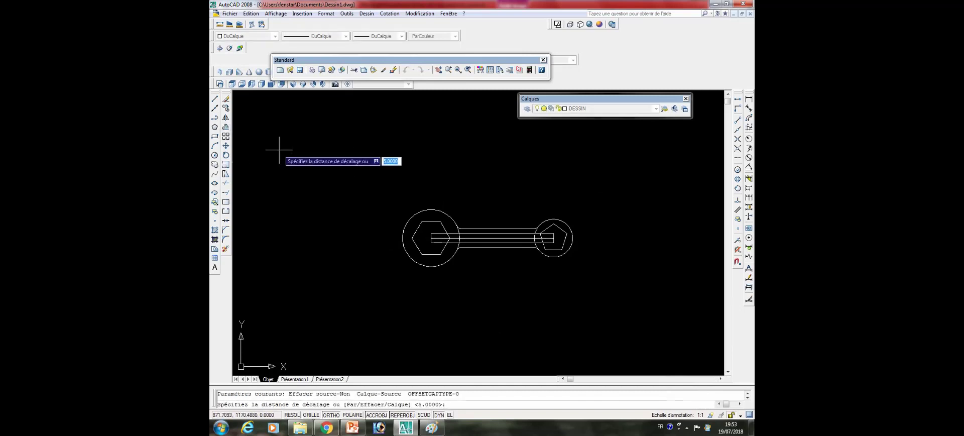
type("35")
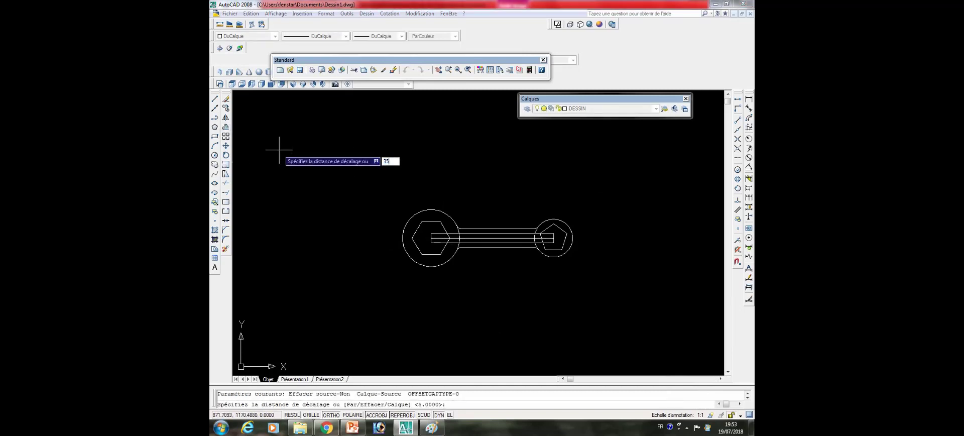
key("Return")
scroll(380, 253, "up", 5)
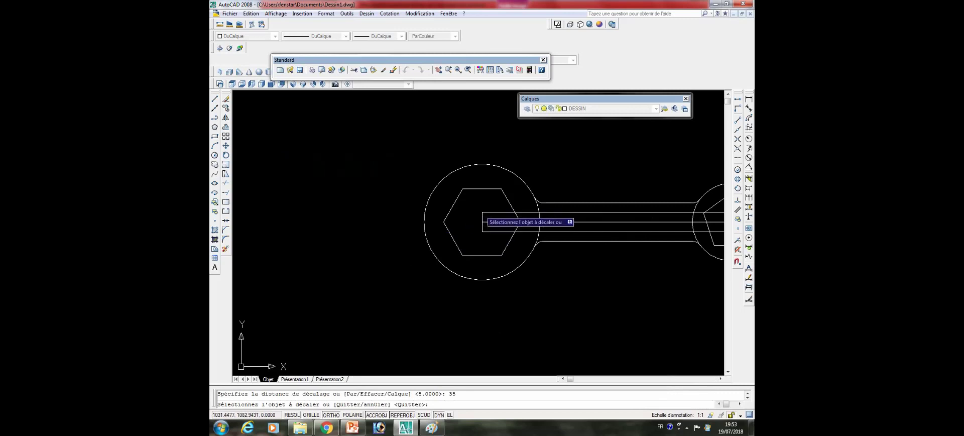
middle_click_drag(482, 222, 284, 221)
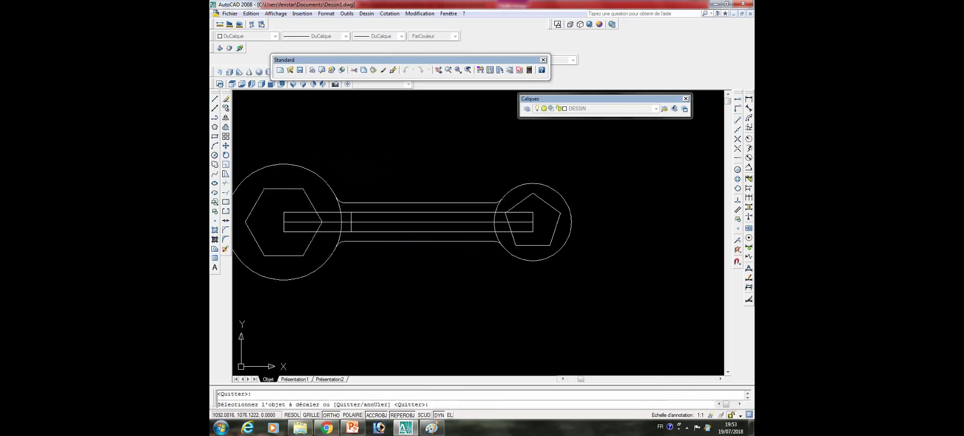
key("Escape")
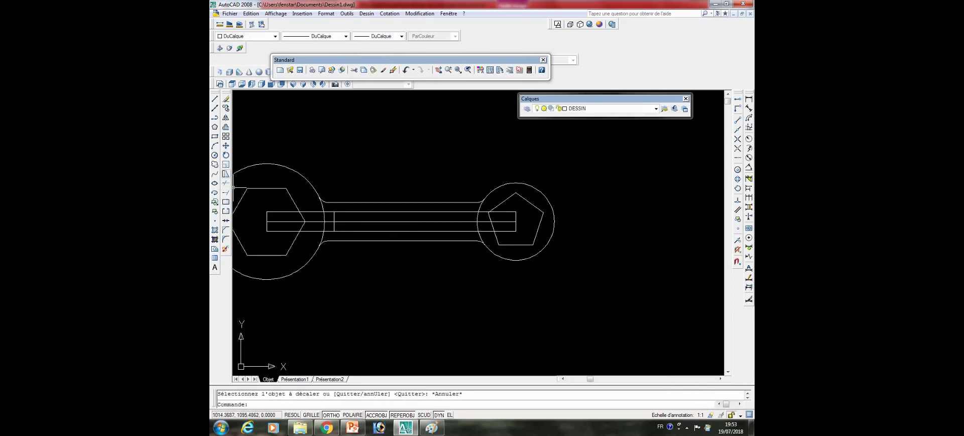
- Offset the slot's right end line 25 units to the left inside the slot
key("Return")
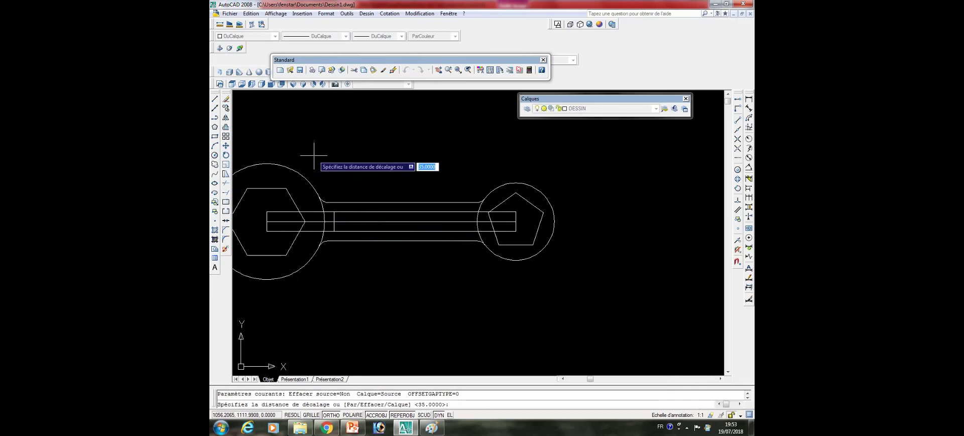
type("25")
key("Return")
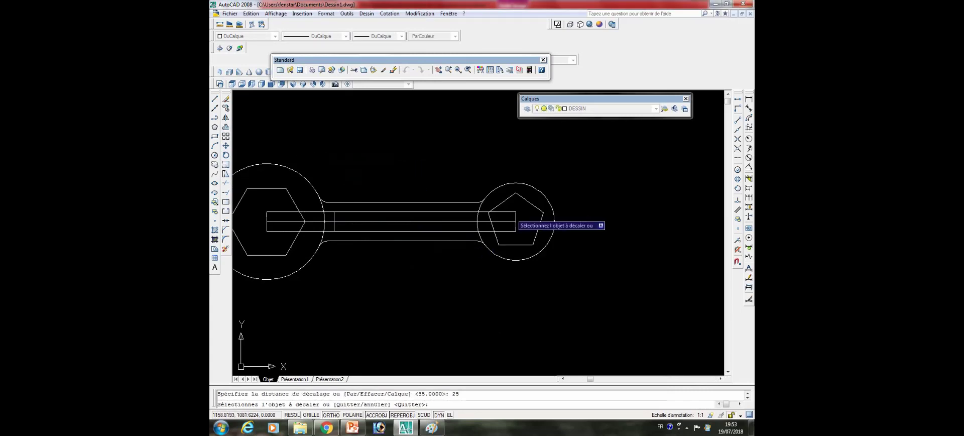
left_click(516, 221)
left_click(458, 222)
key("Escape")
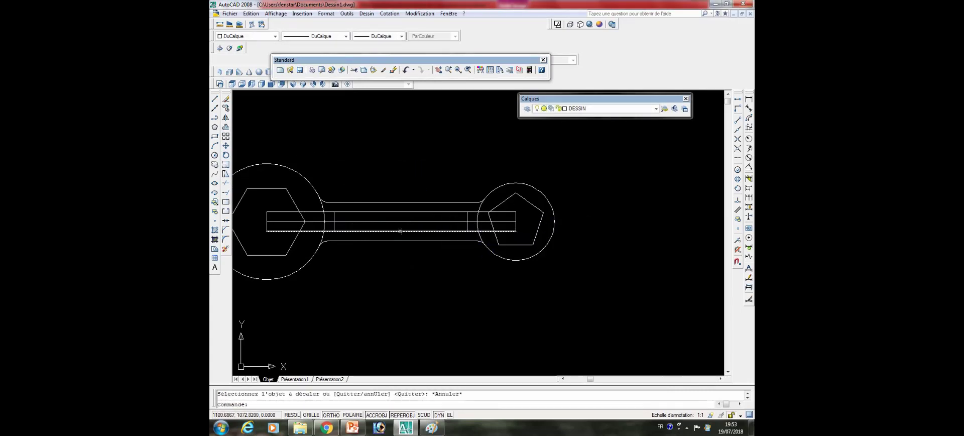
- Trim the line segments in the left head with AJ using a crossing window
type("aj")
key("Return")
key("Return")
scroll(490, 222, "up", 2)
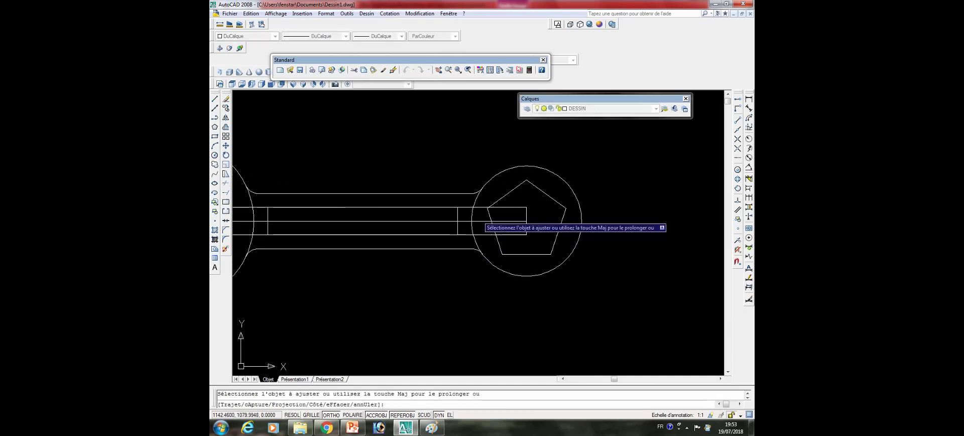
middle_click_drag(470, 246, 507, 244)
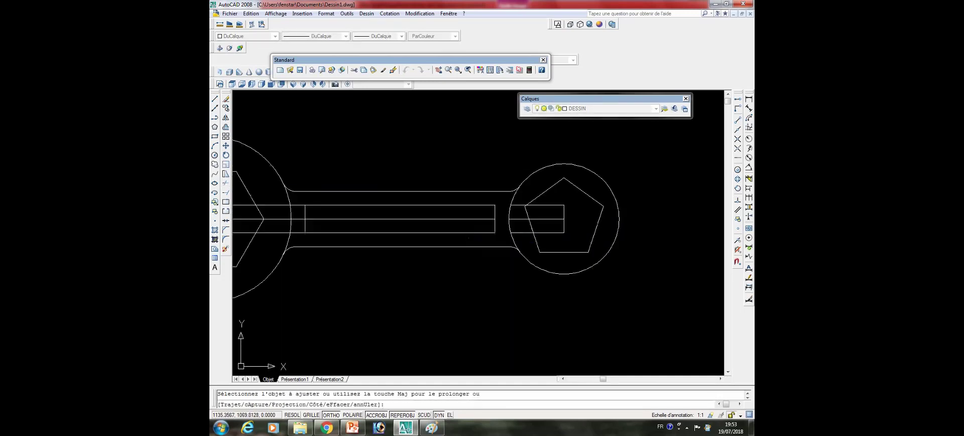
middle_click_drag(332, 220, 398, 208)
left_click(365, 188)
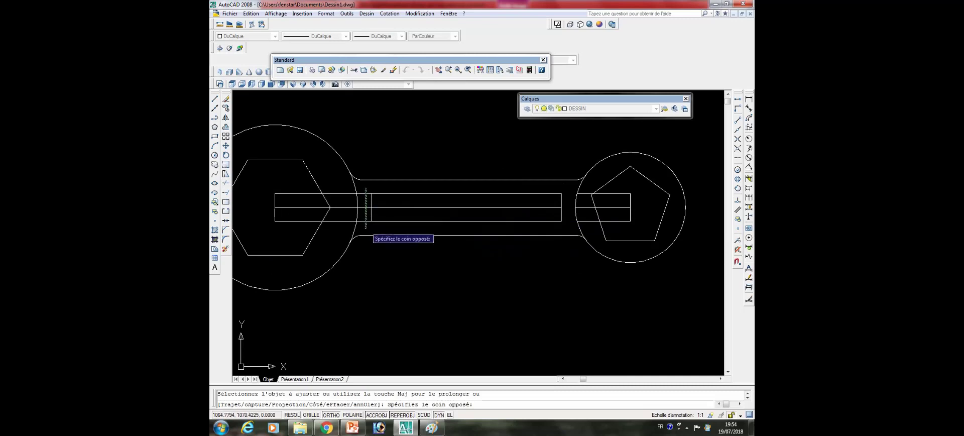
left_click(368, 228)
key("Return")
- Delete the leftover construction lines in the left and right heads
left_click(320, 196)
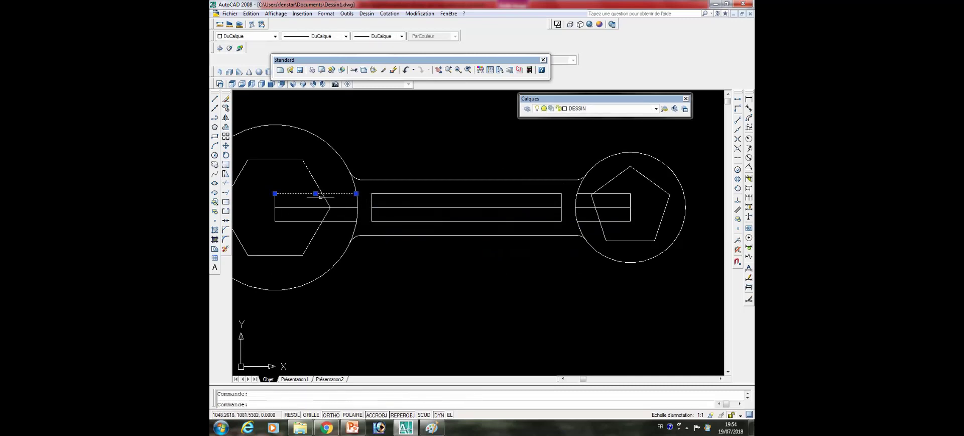
left_click(287, 207)
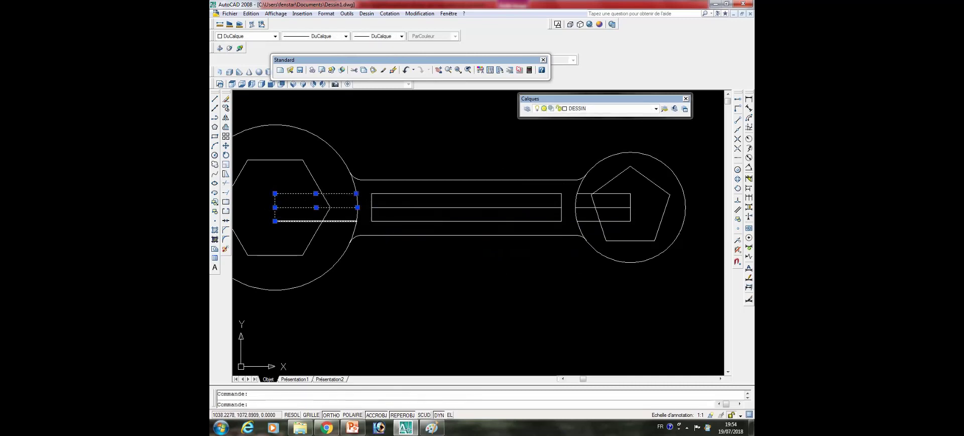
middle_click_drag(612, 204, 508, 220)
left_click(507, 209)
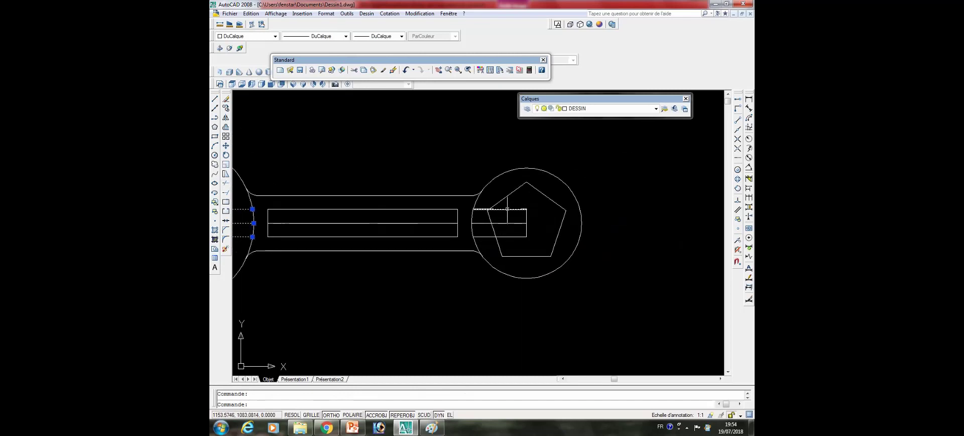
left_click(509, 223)
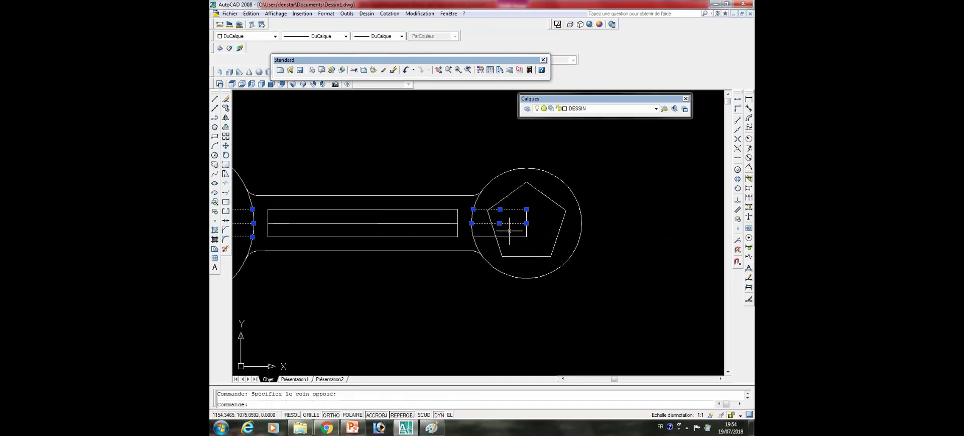
left_click(511, 236)
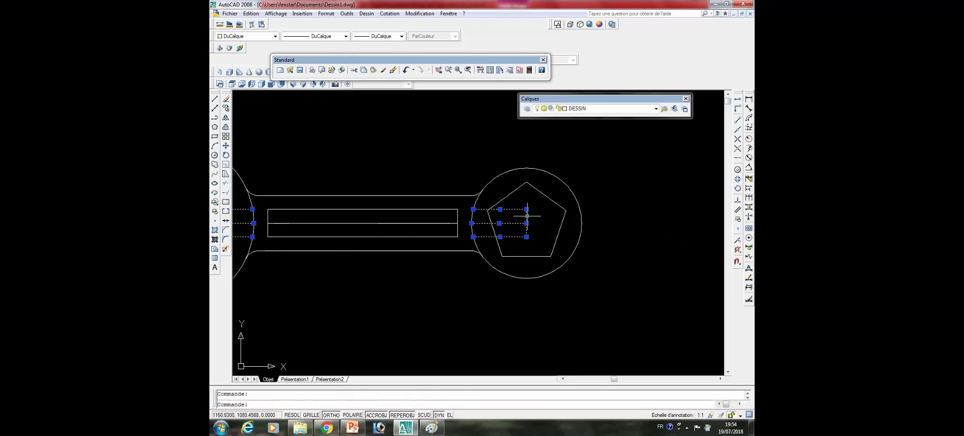
key("Delete")
- Delete the horizontal lines inside the pentagon and hexagon and the leftover object in the handle
scroll(528, 216, "down", 2)
middle_click_drag(514, 212, 531, 212)
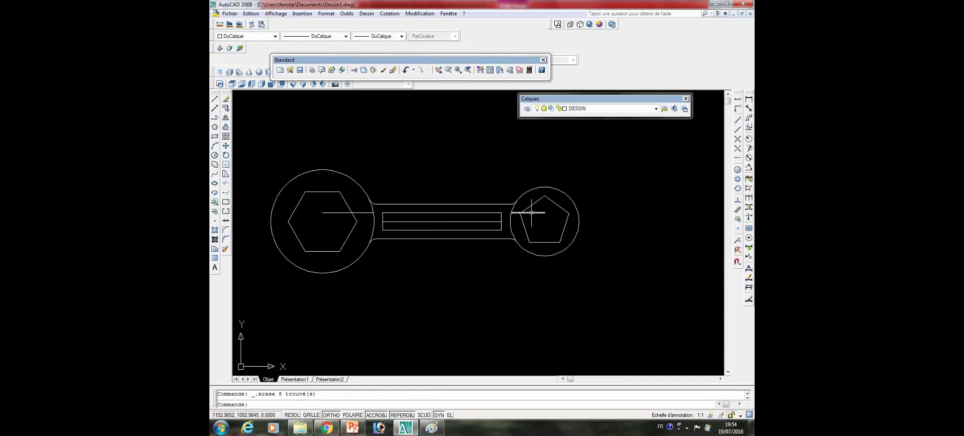
left_click(532, 212)
left_click(358, 212)
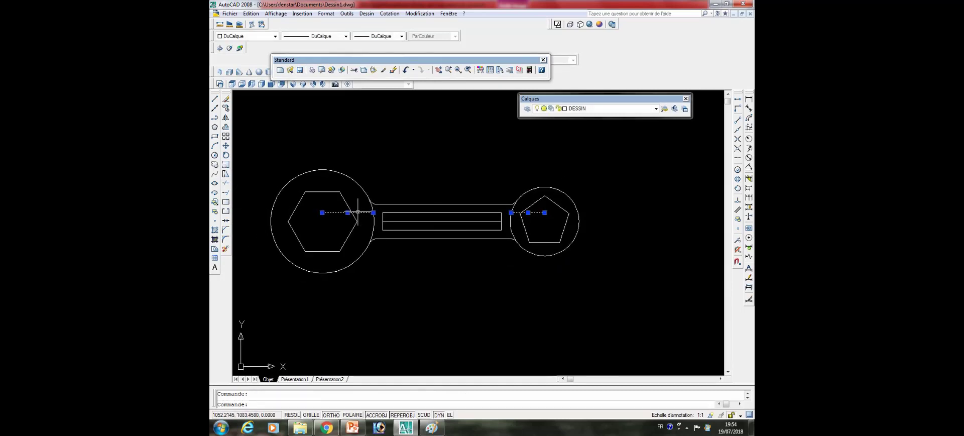
key("Delete")
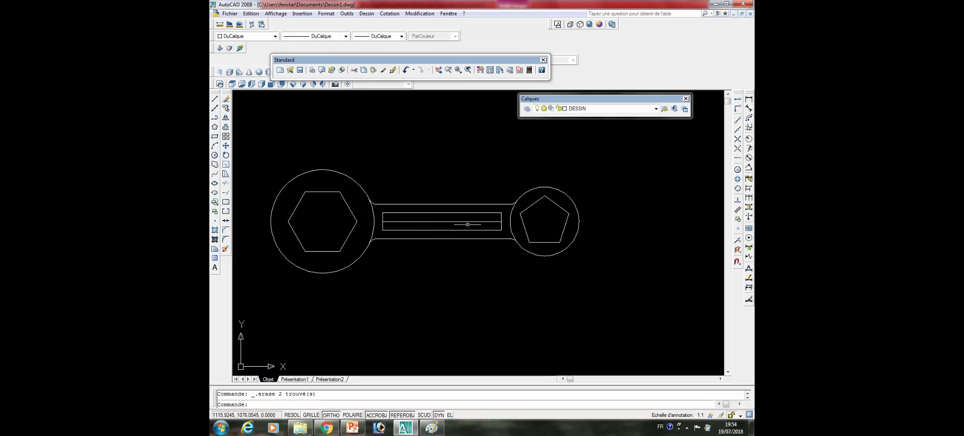
left_click(468, 225)
key("Delete")
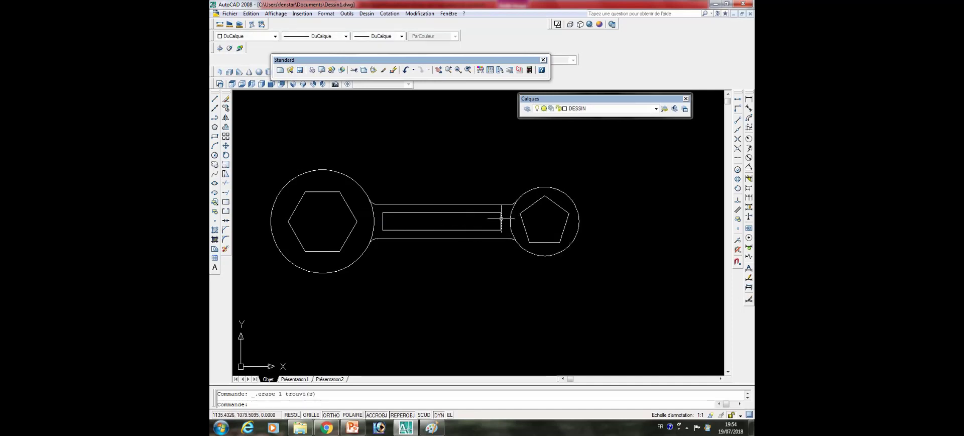
middle_click_drag(501, 219, 507, 216)
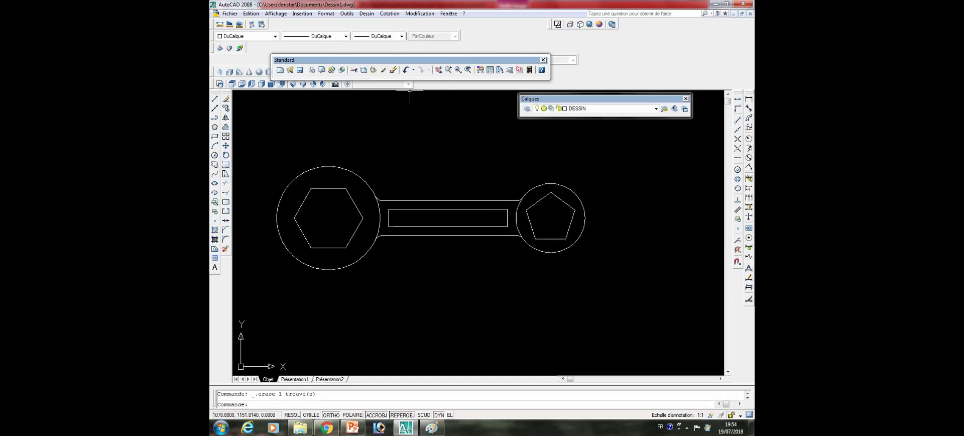
left_click(367, 14)
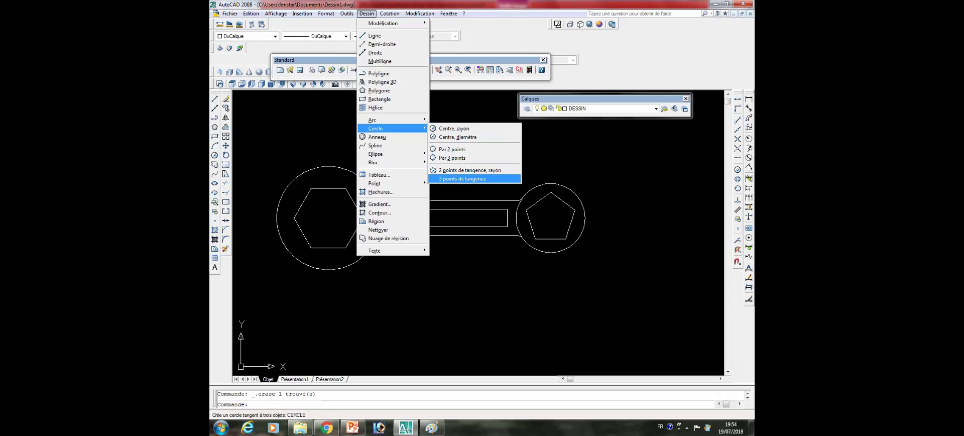
- Draw a circle tangent to the top, end and bottom edges at the slot's right end
left_click(462, 178)
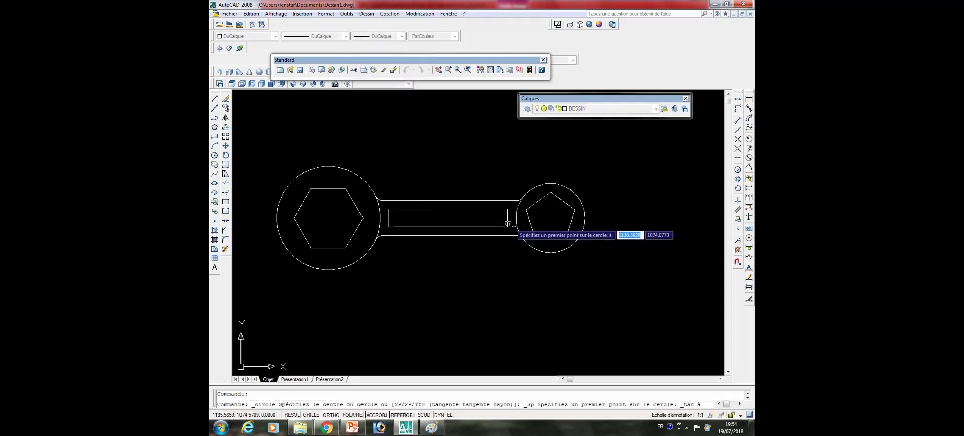
left_click(501, 209)
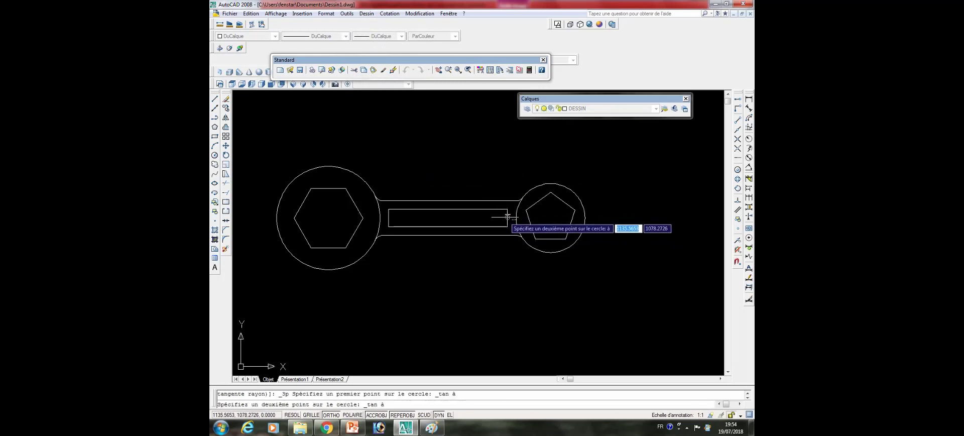
left_click(507, 218)
left_click(501, 226)
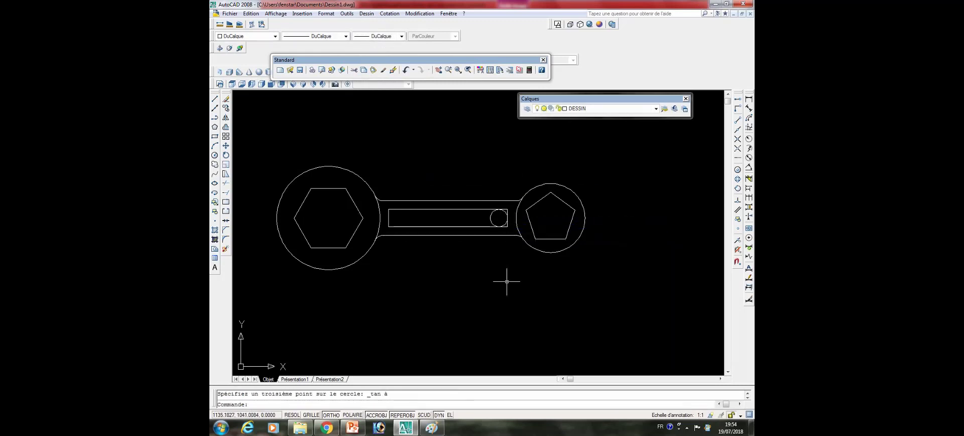
- Draw a matching tangent-tangent-tangent circle at the slot's left end
left_click(366, 14)
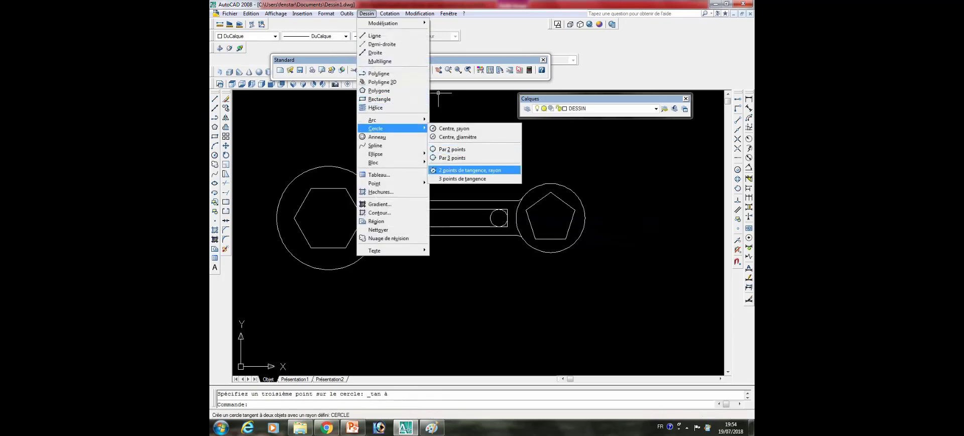
left_click(462, 179)
scroll(405, 217, "up", 2)
scroll(406, 218, "up", 3)
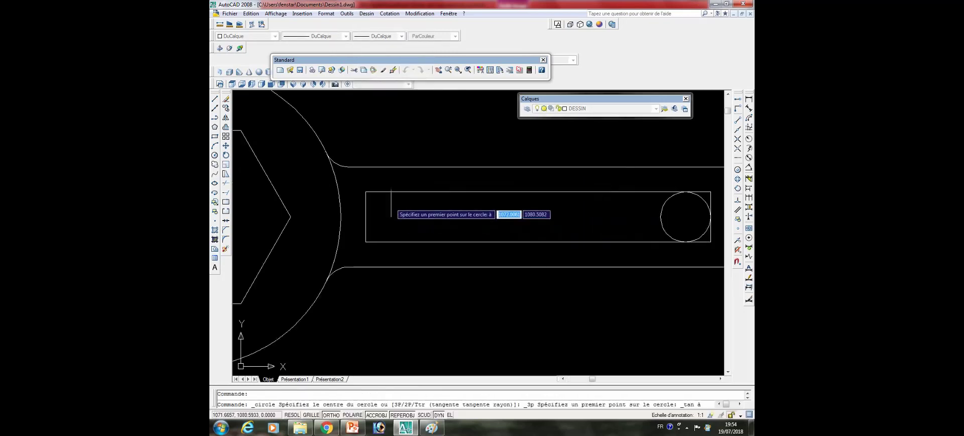
left_click(378, 193)
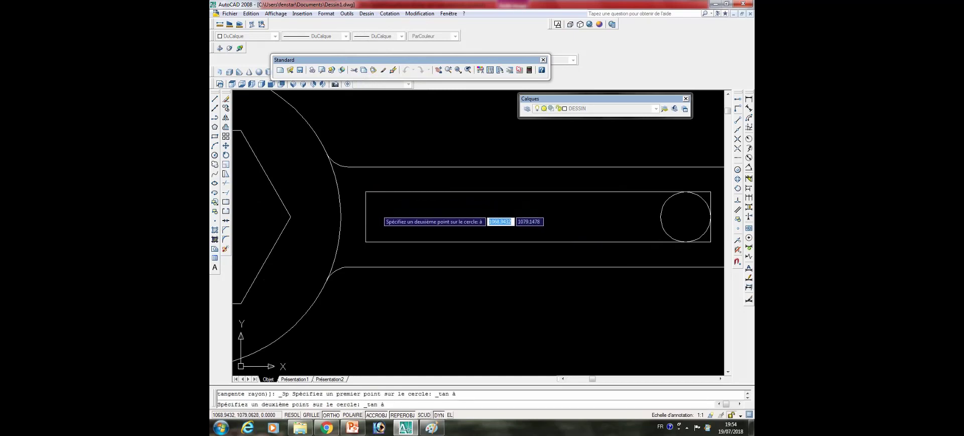
left_click(366, 217)
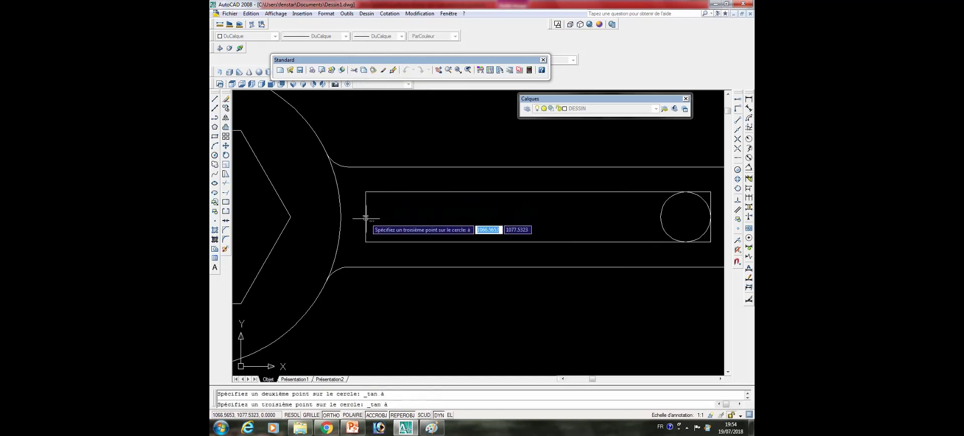
left_click(385, 242)
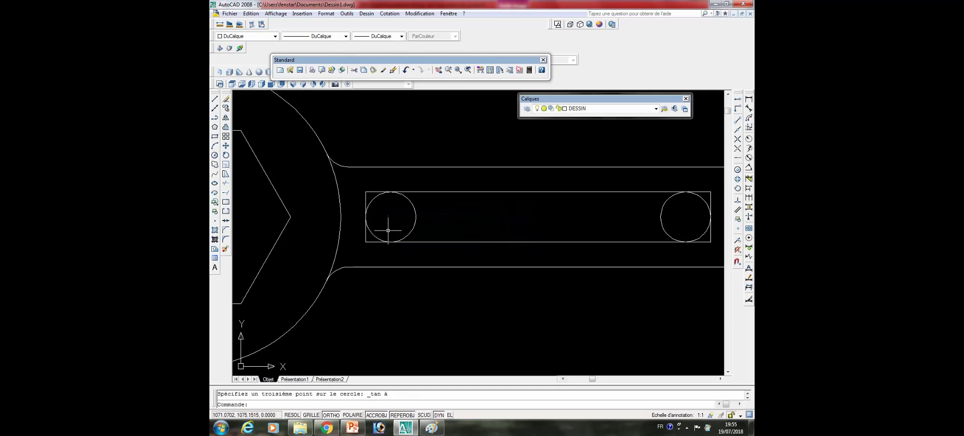
scroll(388, 230, "down", 3)
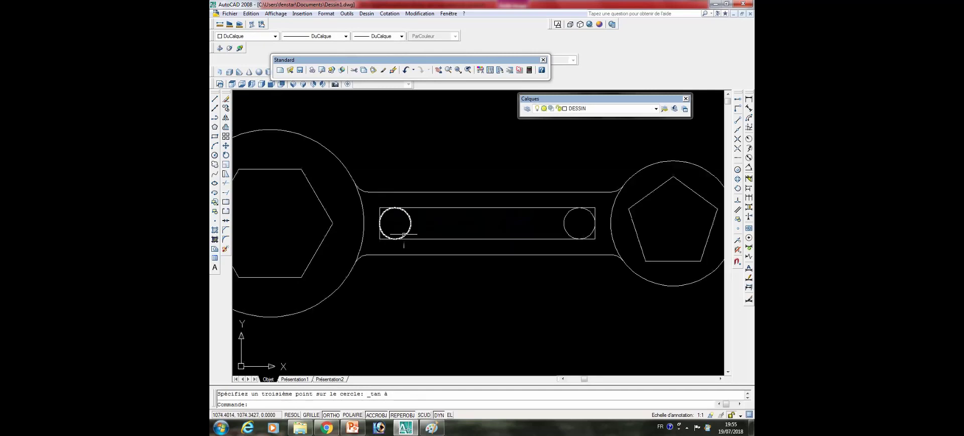
scroll(388, 230, "down", 2)
scroll(433, 192, "down", 1)
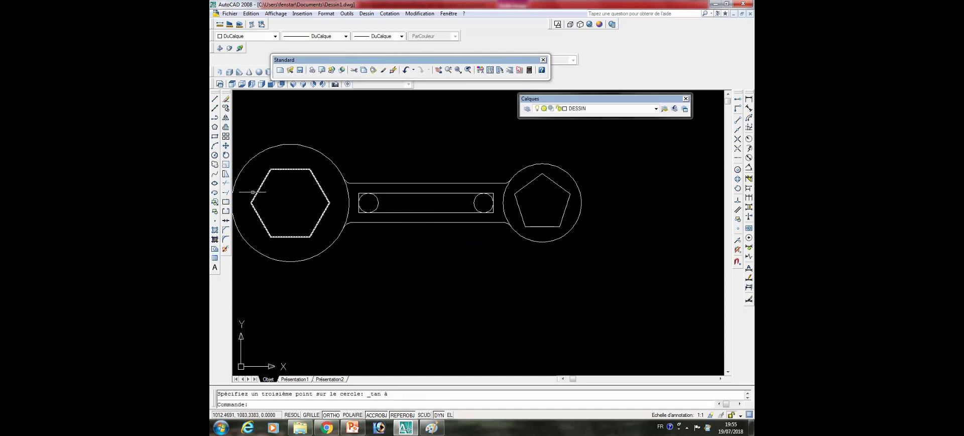
- Trim the slot's top and bottom edges where they extend beyond the right circle
left_click(226, 183)
key("Return")
scroll(465, 202, "up", 5)
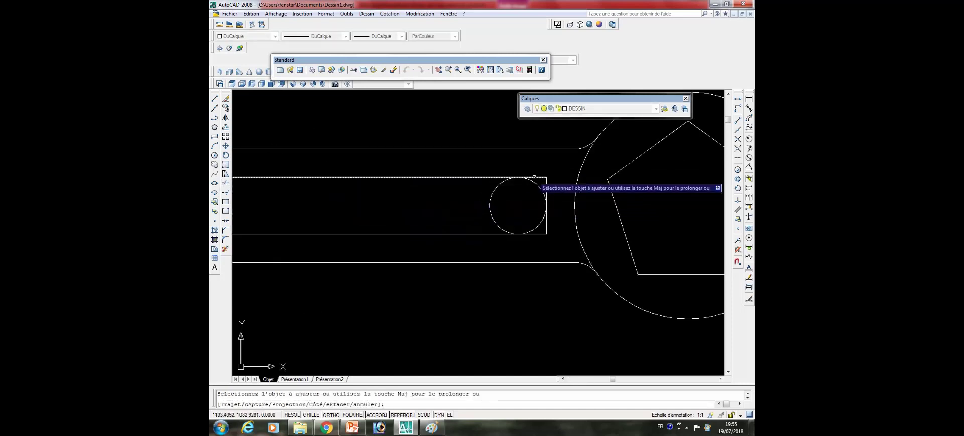
left_click(225, 183)
key("Return")
left_click(532, 178)
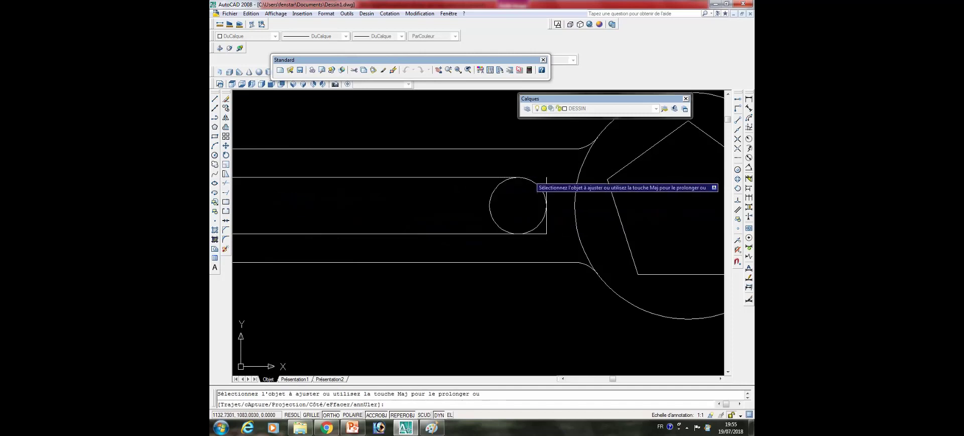
left_click(537, 233)
middle_click_drag(537, 233, 551, 234)
- Trim the left circle's overhangs and inner half, the straight left end, and the right circle's inner half
middle_click_drag(320, 209, 411, 213)
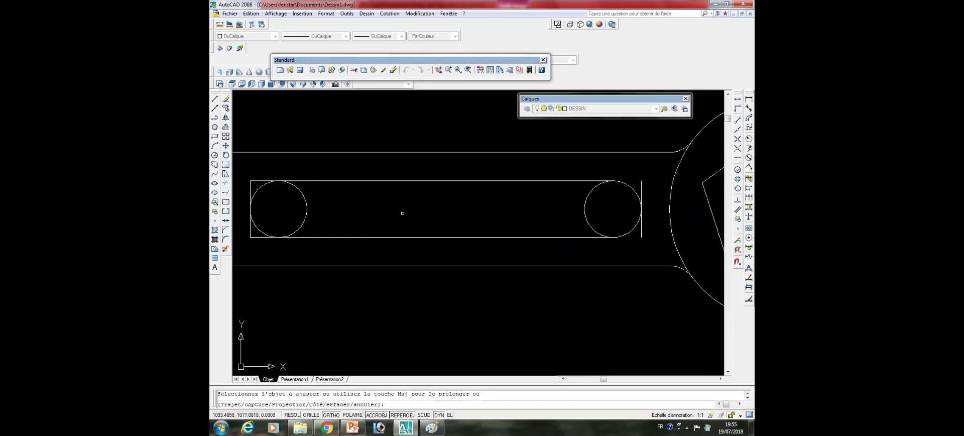
left_click(267, 180)
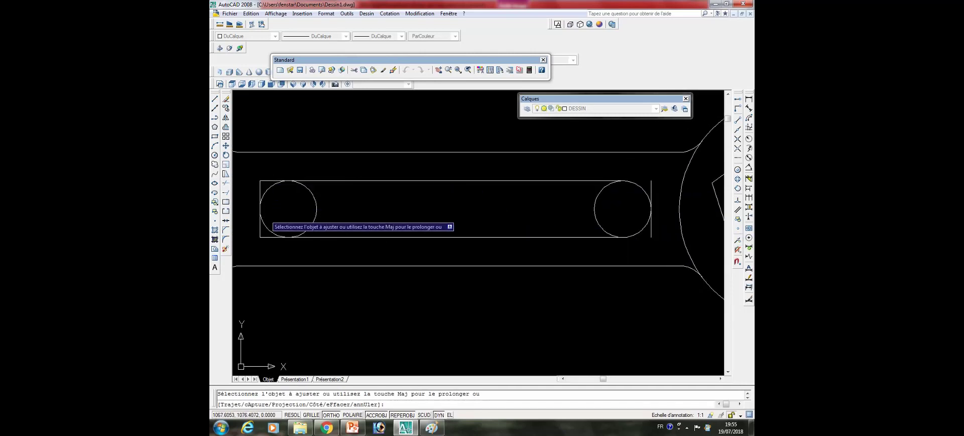
left_click(267, 237)
left_click(307, 231)
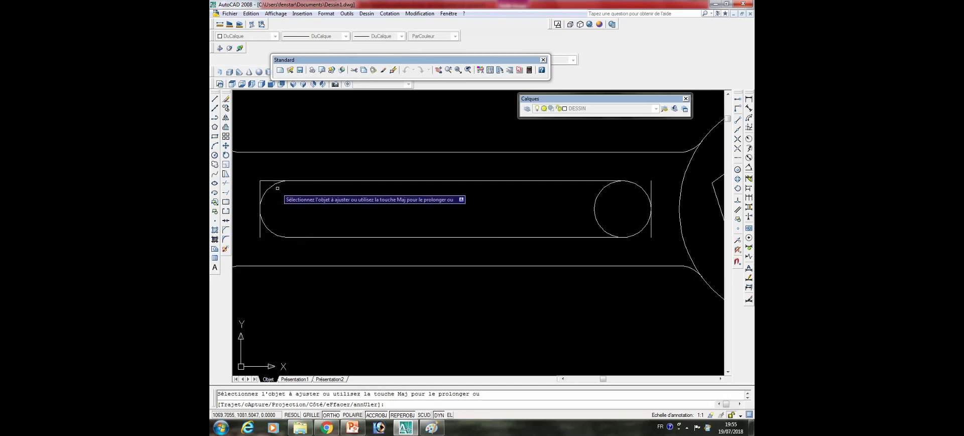
left_click(259, 190)
middle_click_drag(261, 191, 218, 191)
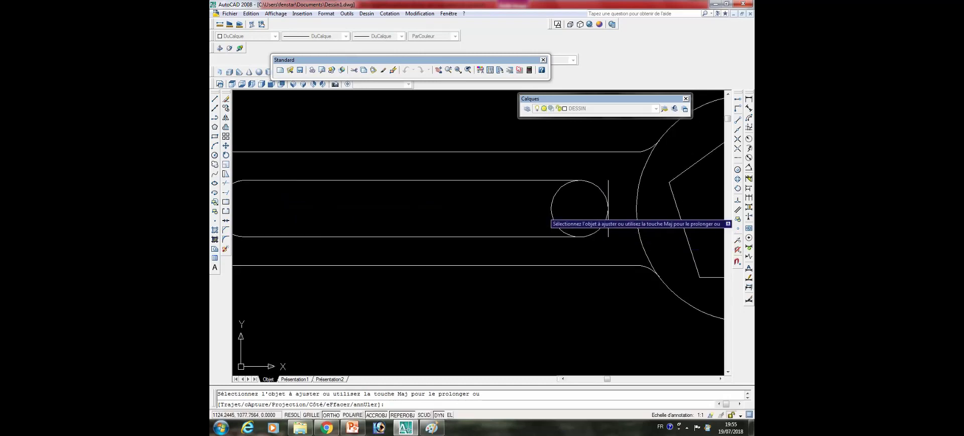
left_click(552, 208)
scroll(526, 225, "down", 4)
scroll(542, 230, "down", 2)
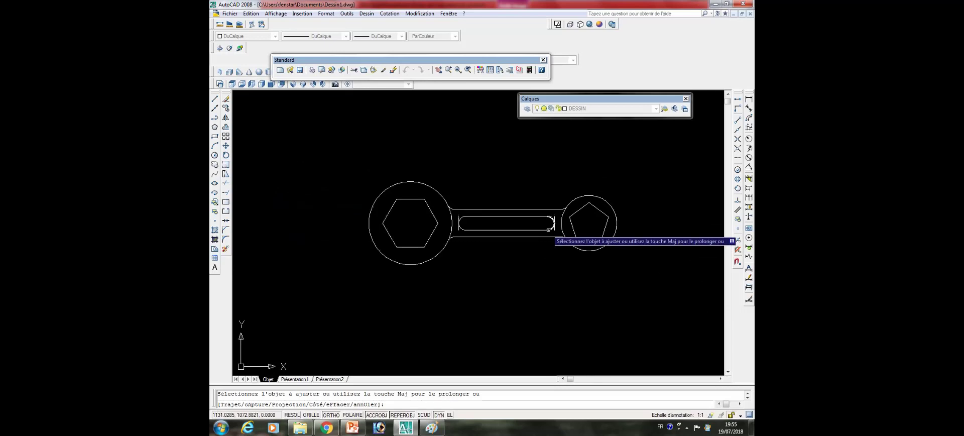
key("Escape")
middle_click_drag(526, 232, 495, 225)
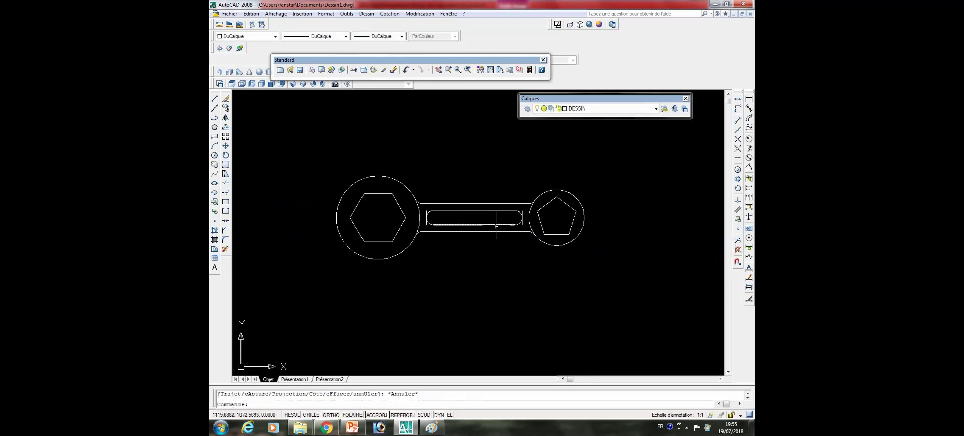
- Set the slot's left-end vertical line to a linetype scale of 0.2 in Properties
scroll(408, 232, "up", 2)
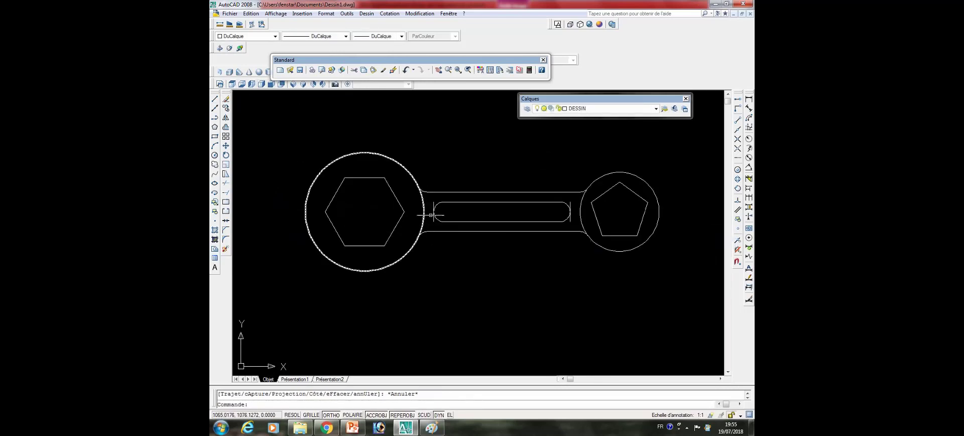
left_click(434, 203)
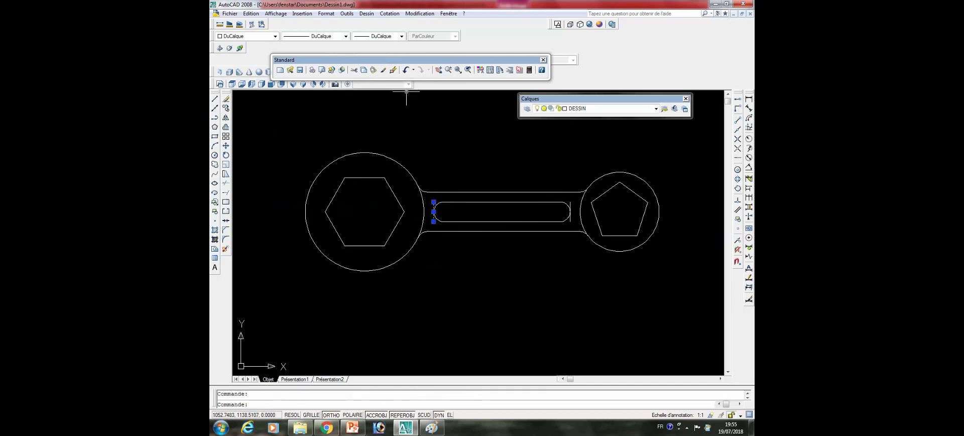
left_click(321, 37)
left_click(321, 65)
right_click(407, 128)
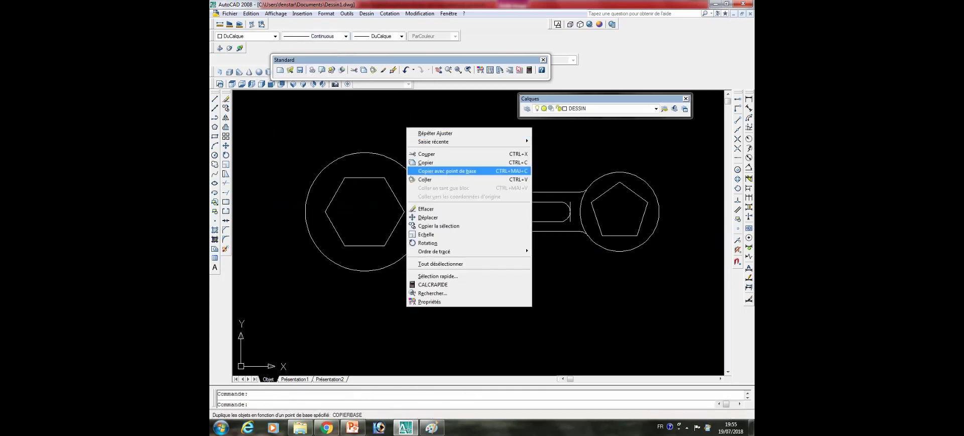
left_click(429, 302)
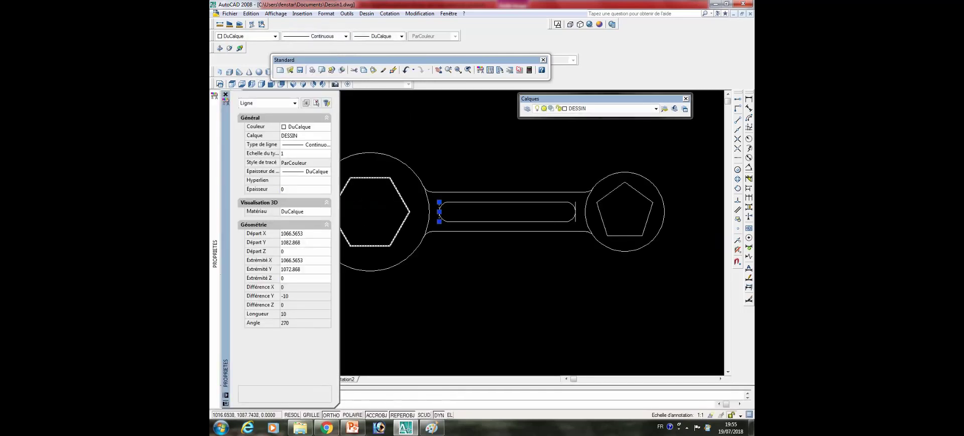
left_click(301, 153)
type("2")
key("Return")
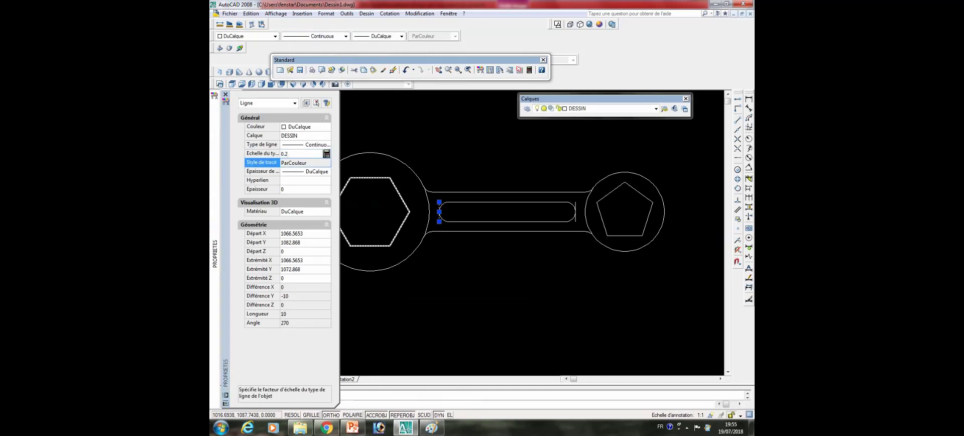
left_click(225, 95)
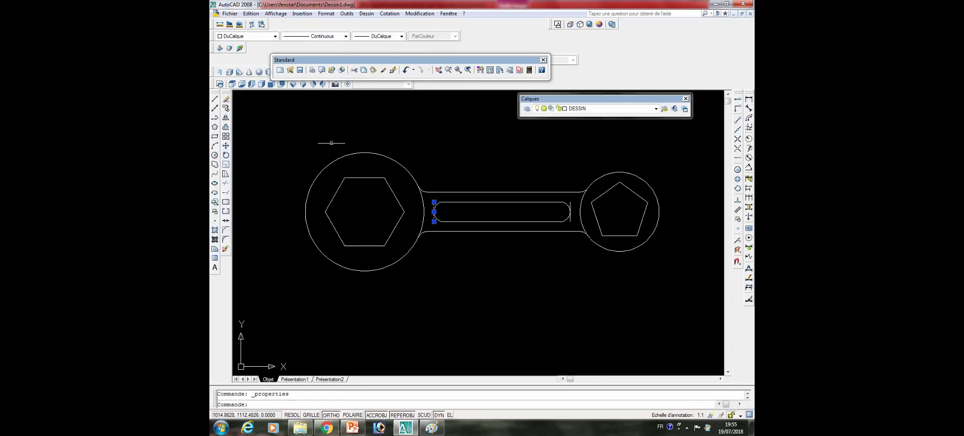
key("Escape")
- Select both slot-end lines and check their linetype and colour without changing them
scroll(403, 209, "up", 2)
scroll(404, 209, "up", 3)
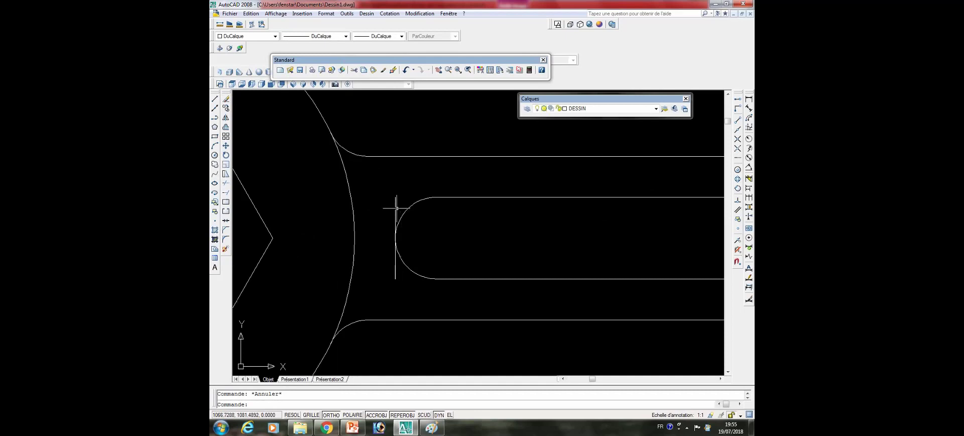
left_click(395, 210)
left_click(394, 210)
scroll(394, 209, "down", 3)
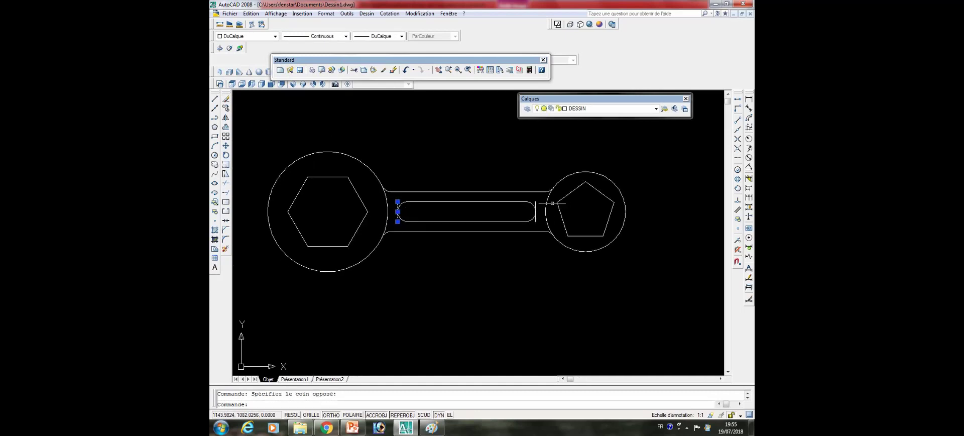
left_click(536, 203)
left_click(346, 36)
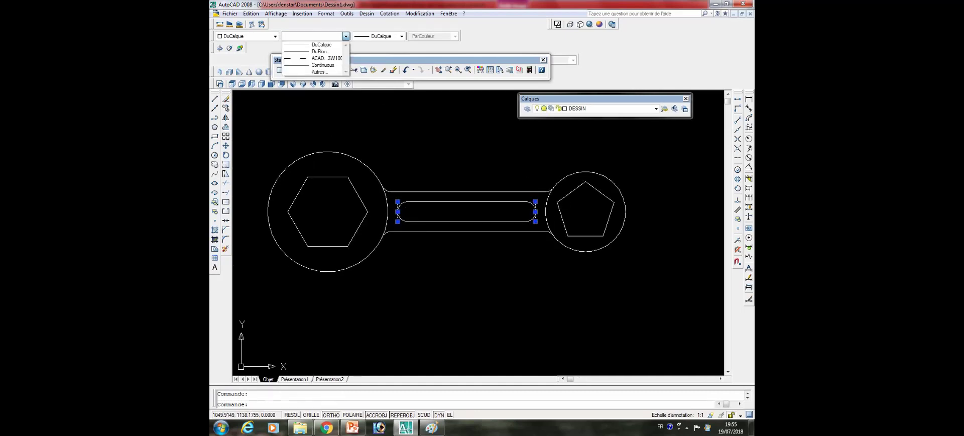
left_click(275, 36)
key("Escape")
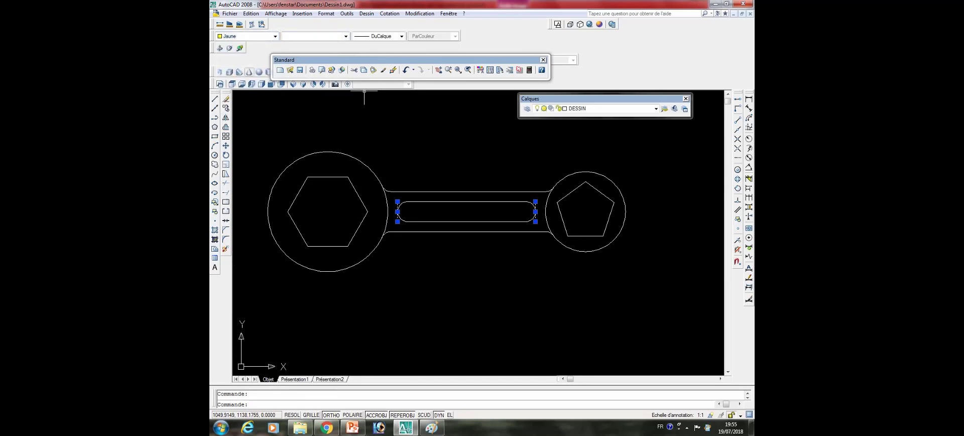
key("Escape")
scroll(324, 221, "down", 2)
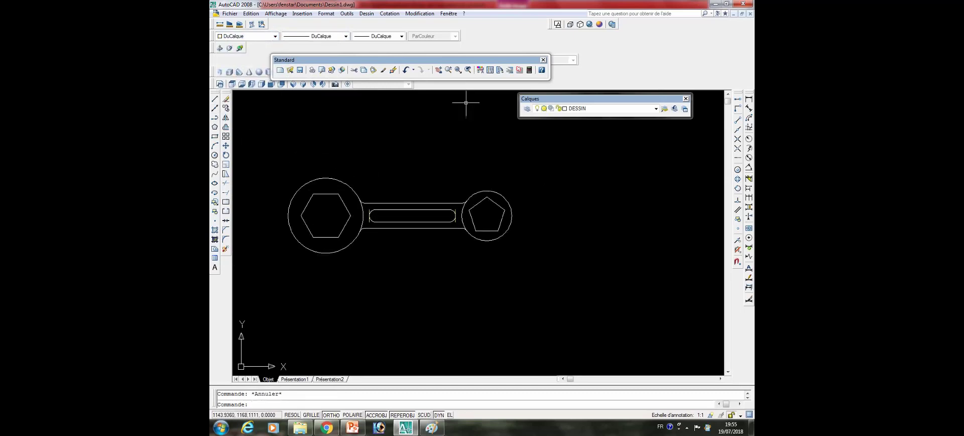
- Add a 25 linear dimension below the pentagon head
left_click(749, 99)
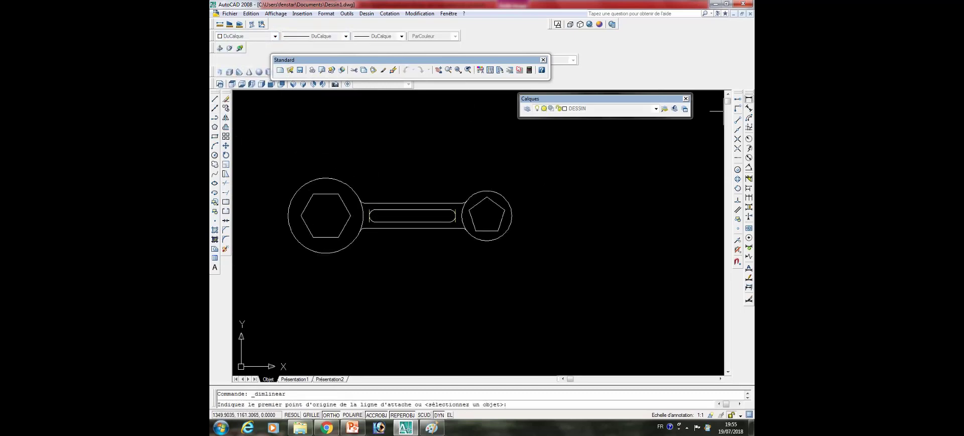
scroll(500, 208, "up", 3)
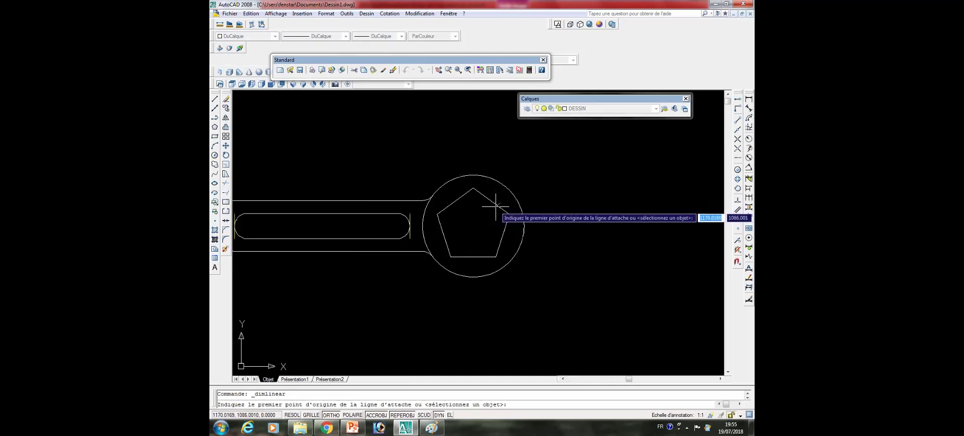
left_click(474, 226)
left_click(410, 225)
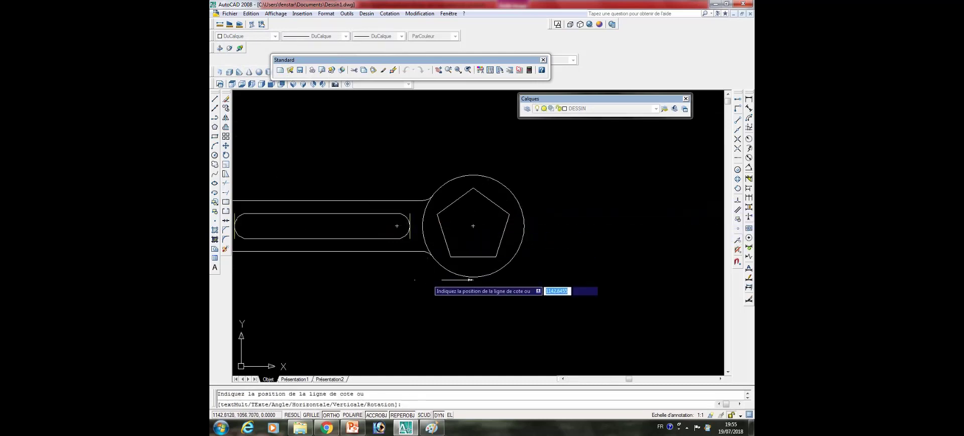
left_click(412, 297)
- Add a 35 linear dimension from the hexagon centre to the slot's left end
middle_click_drag(433, 294, 498, 264)
key("Return")
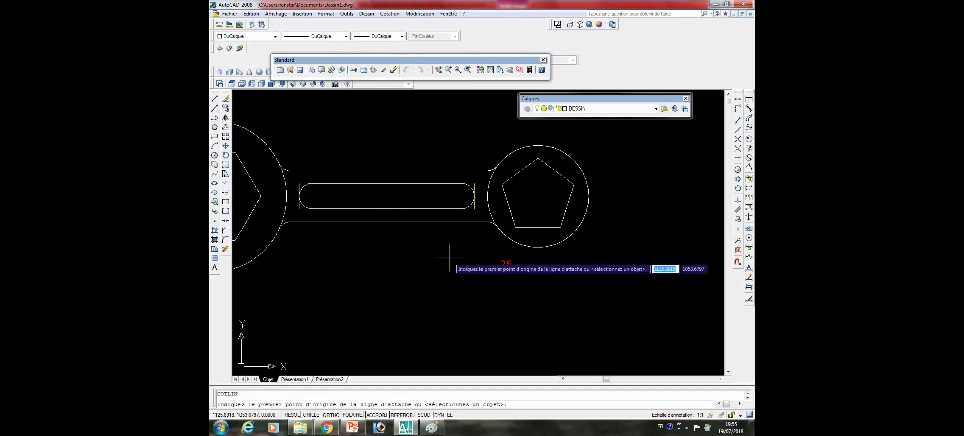
middle_click_drag(451, 262, 545, 266)
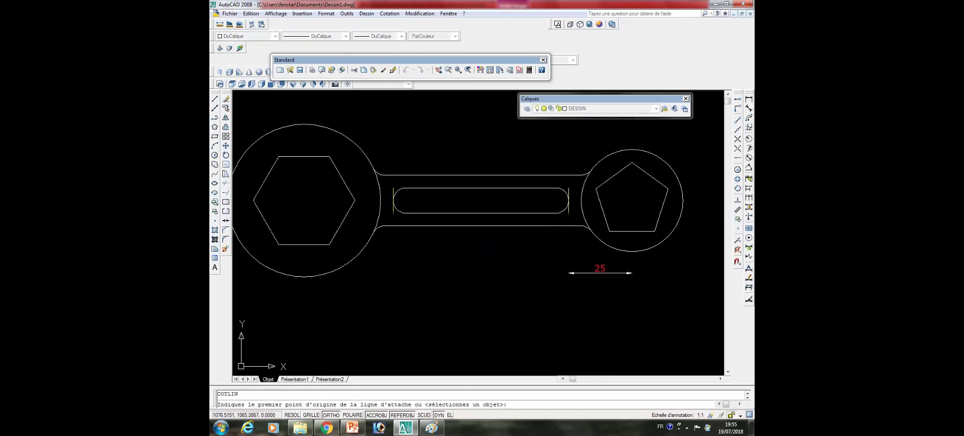
left_click(304, 200)
left_click(393, 199)
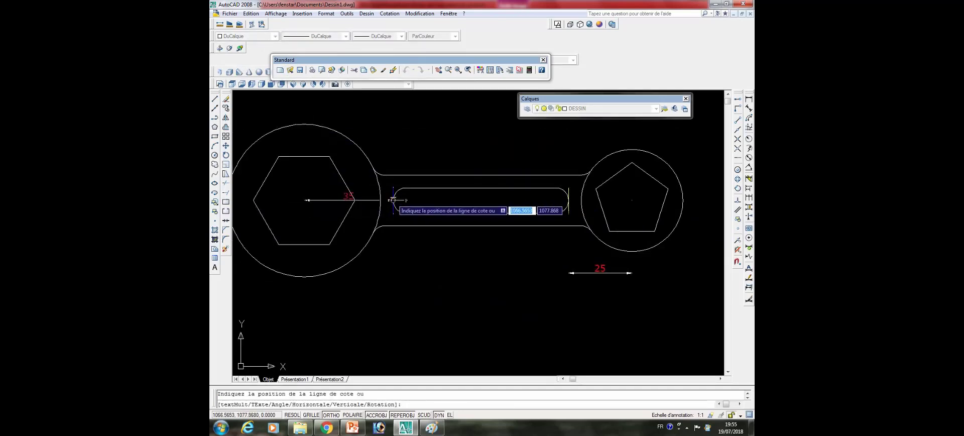
left_click(392, 290)
scroll(393, 285, "down", 4)
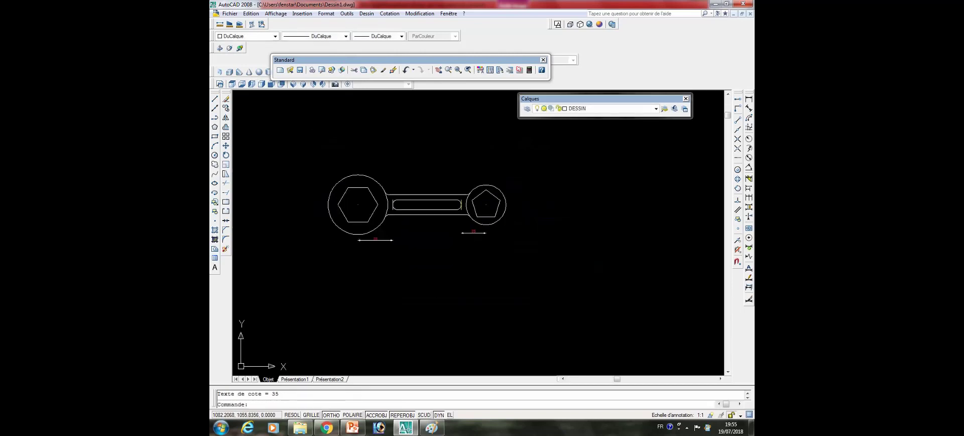
scroll(430, 224, "up", 2)
middle_click_drag(431, 224, 427, 238)
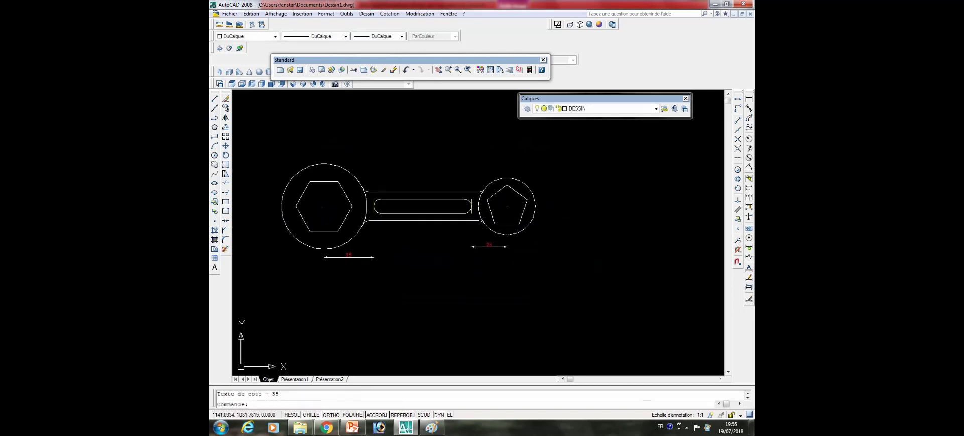
scroll(497, 236, "up", 3)
scroll(522, 261, "down", 4)
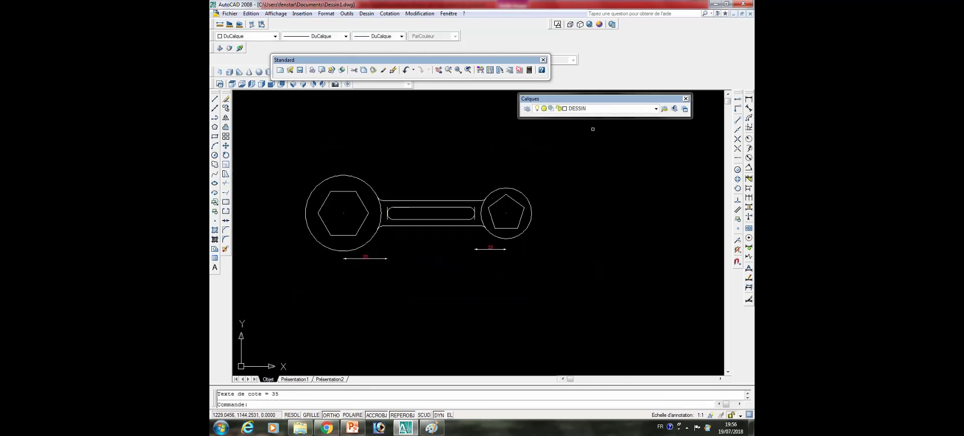
- Add a 129 linear dimension above the wrench, from the slot's right end to the hexagon centre
left_click(749, 98)
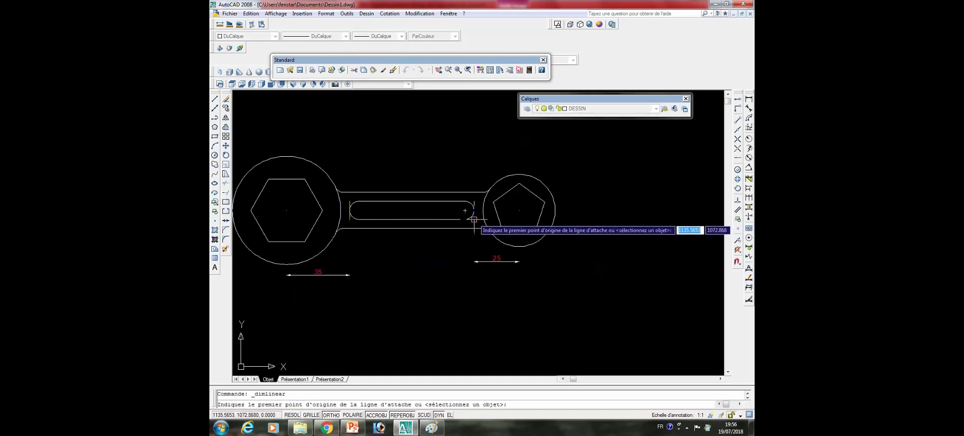
scroll(475, 219, "up", 2)
left_click(519, 210)
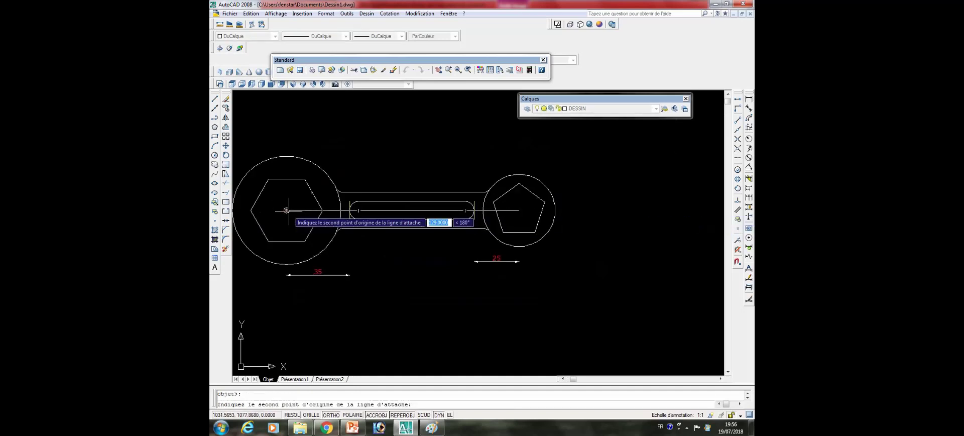
left_click(286, 210)
left_click(307, 119)
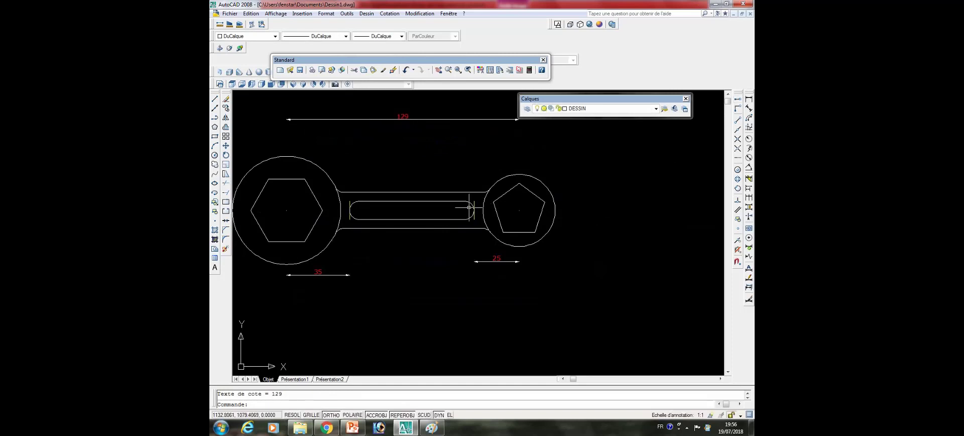
- Add a 69 dimension across the slot, then delete it as unwanted
key("Return")
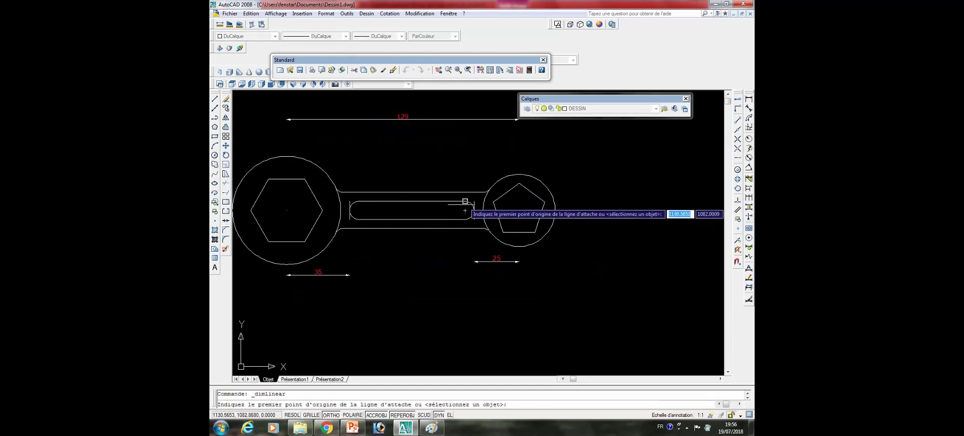
left_click(472, 206)
left_click(350, 201)
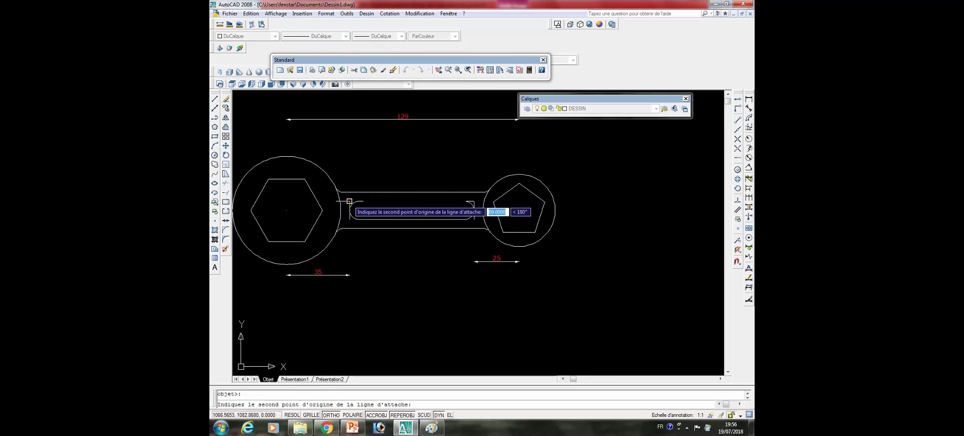
left_click(353, 149)
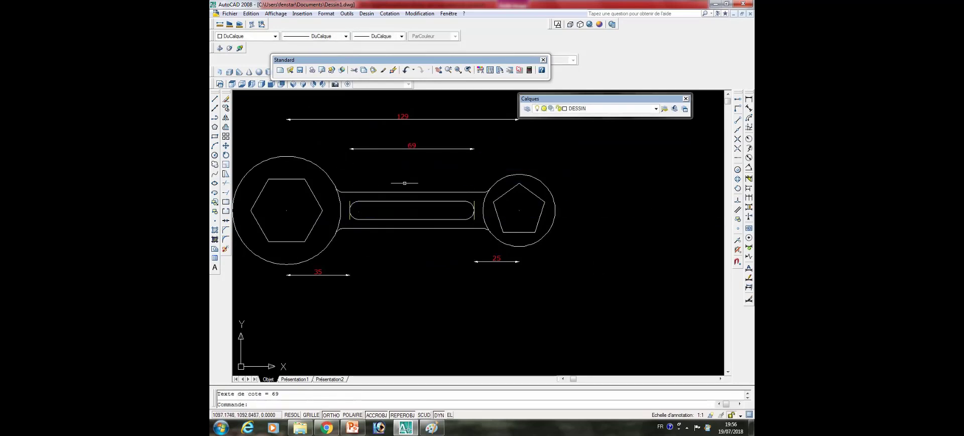
left_click(455, 149)
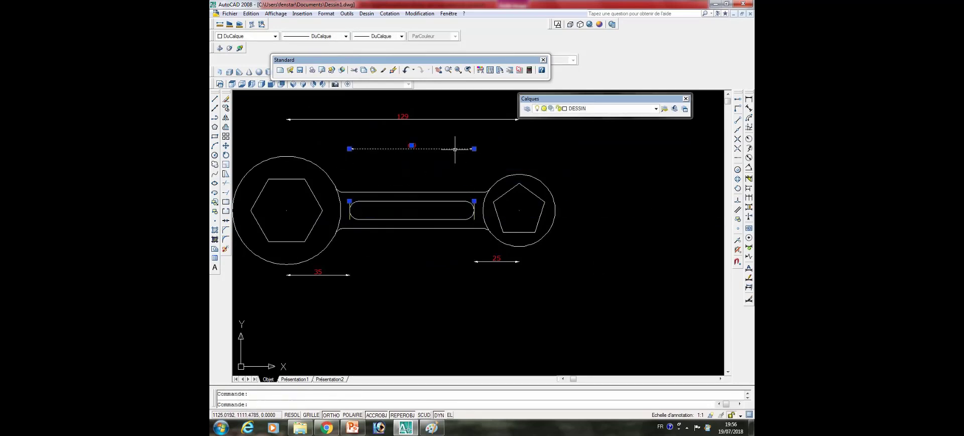
key("Delete")
middle_click_drag(463, 148, 461, 140)
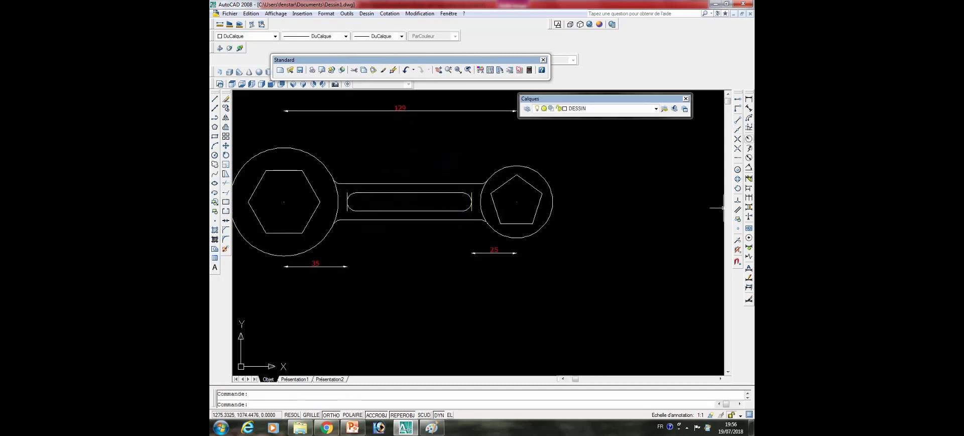
- Add radius dimensions R20 on the pentagon ring and R30 on the large ring
left_click(749, 138)
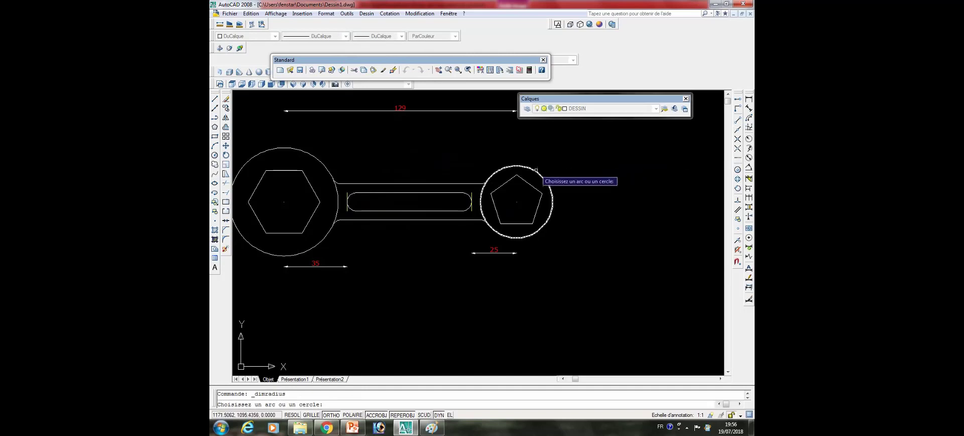
left_click(542, 176)
left_click(562, 156)
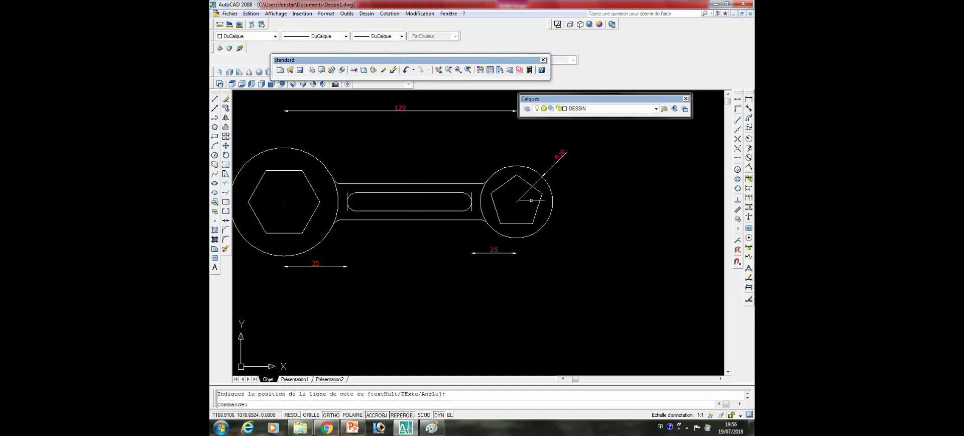
key("Return")
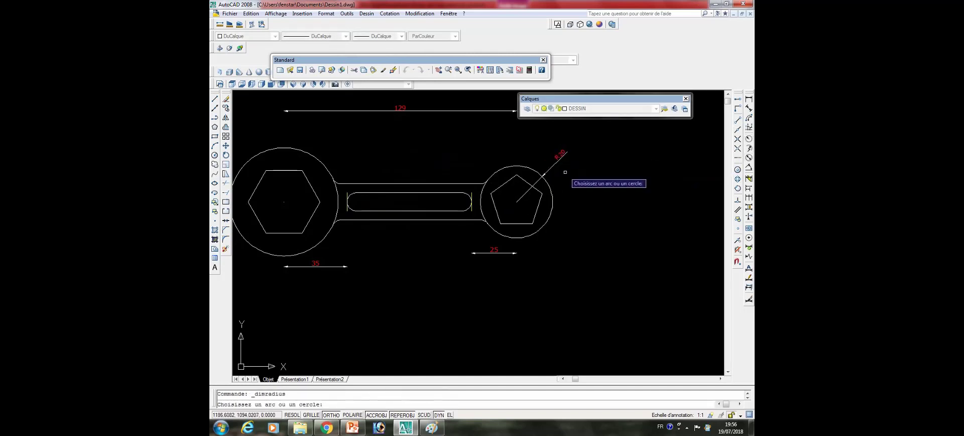
left_click(525, 181)
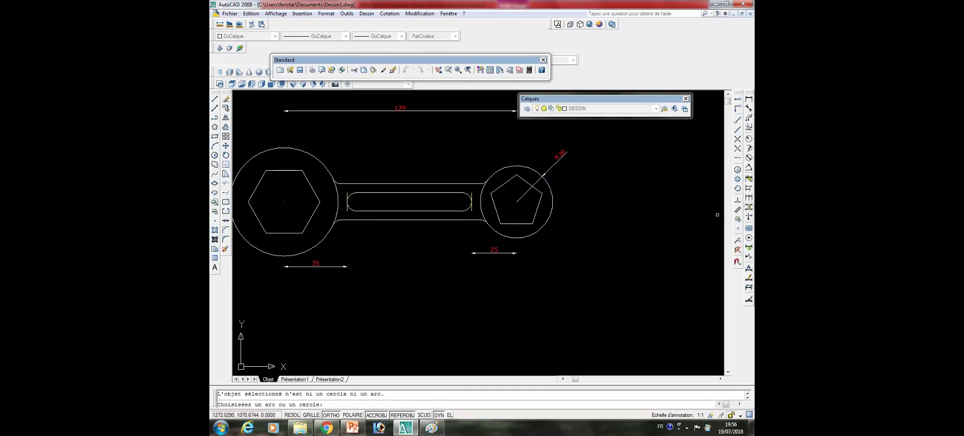
middle_click_drag(268, 178, 417, 201)
left_click(403, 183)
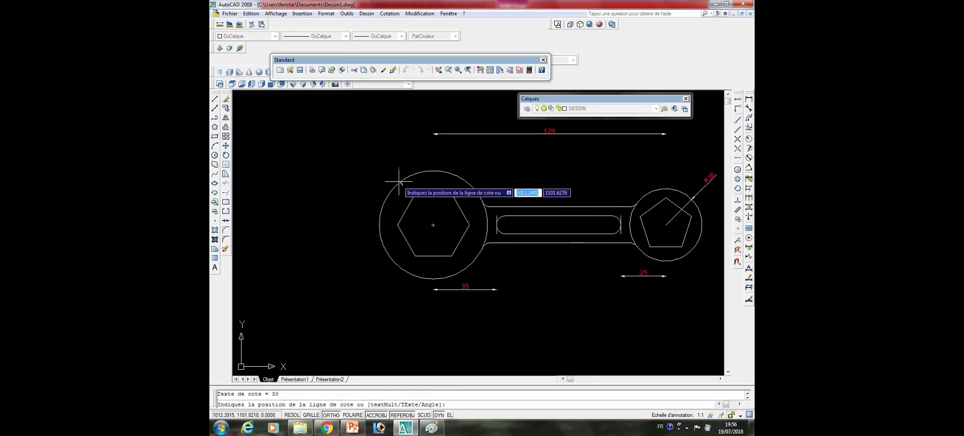
left_click(352, 144)
middle_click_drag(668, 257, 623, 235)
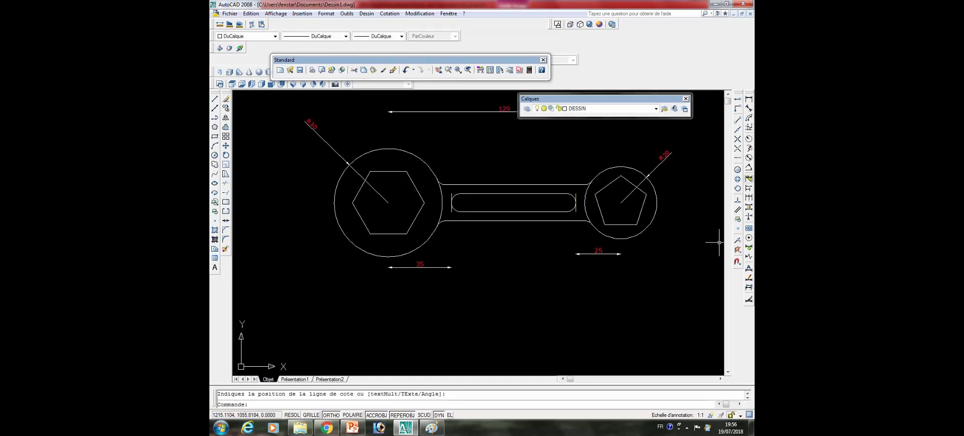
- Add R5 radius dimensions to the slot's rounded end and the upper-left handle fillet
key("Return")
scroll(586, 202, "up", 3)
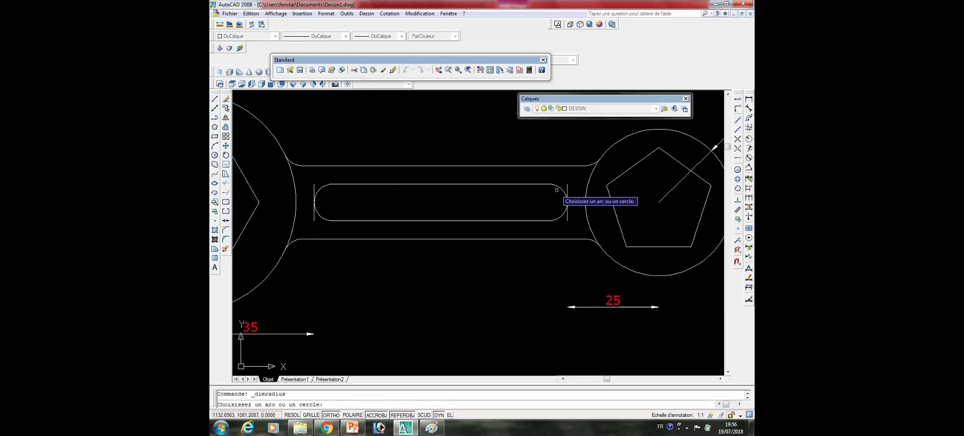
left_click(563, 188)
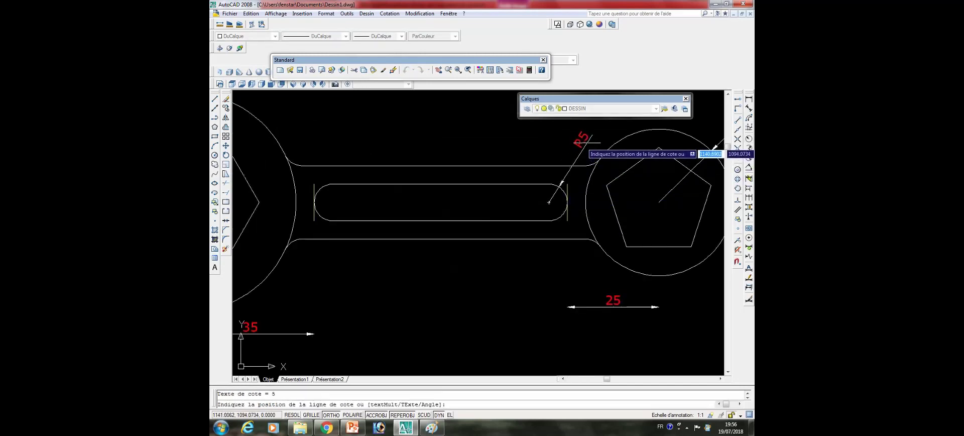
left_click(592, 135)
key("Return")
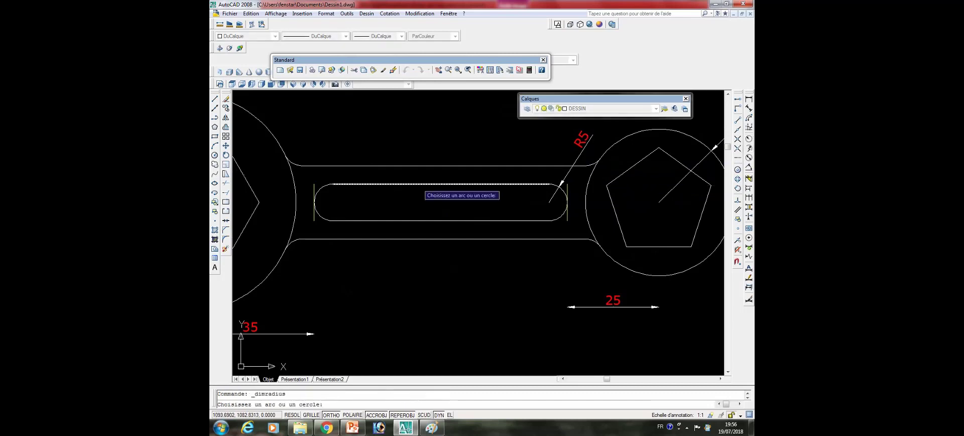
left_click(294, 161)
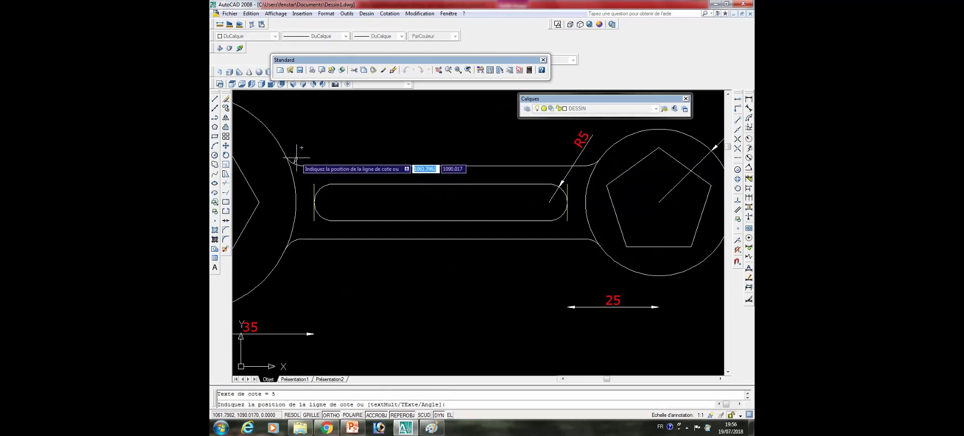
left_click(301, 161)
scroll(414, 217, "down", 2)
scroll(414, 217, "down", 1)
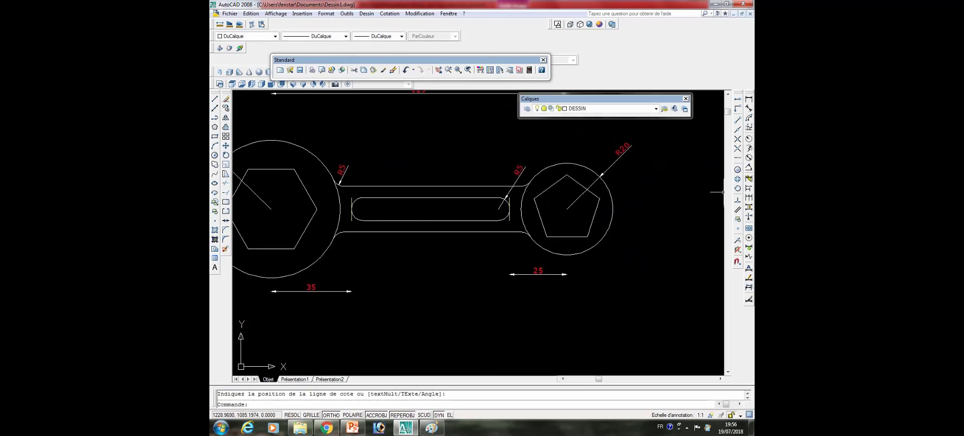
- Add vertical linear dimensions of 20 across the handle and 10 across the slot
left_click(749, 99)
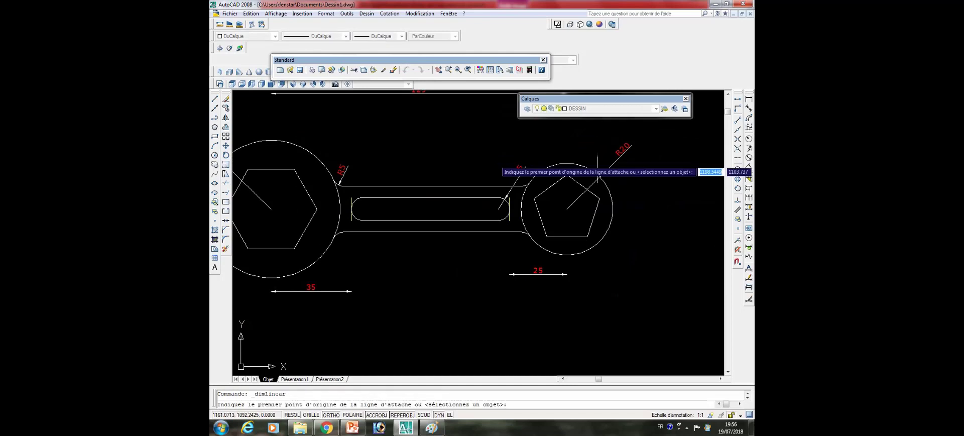
left_click(432, 186)
left_click(434, 231)
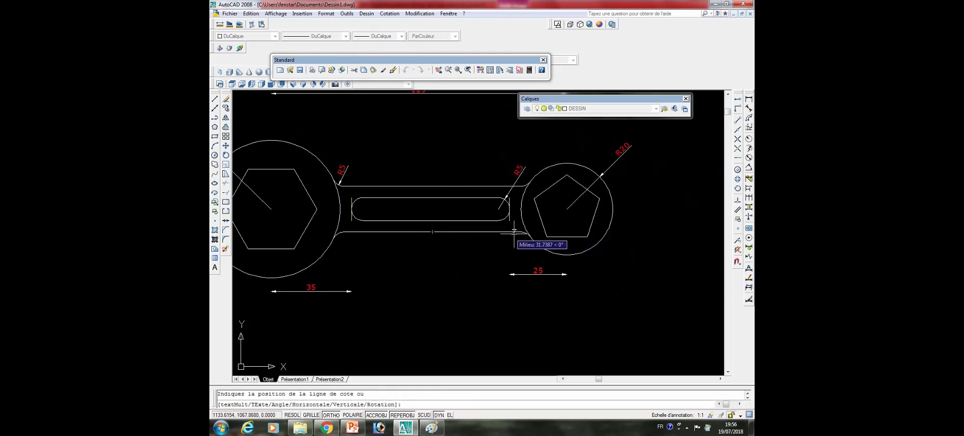
left_click(465, 220)
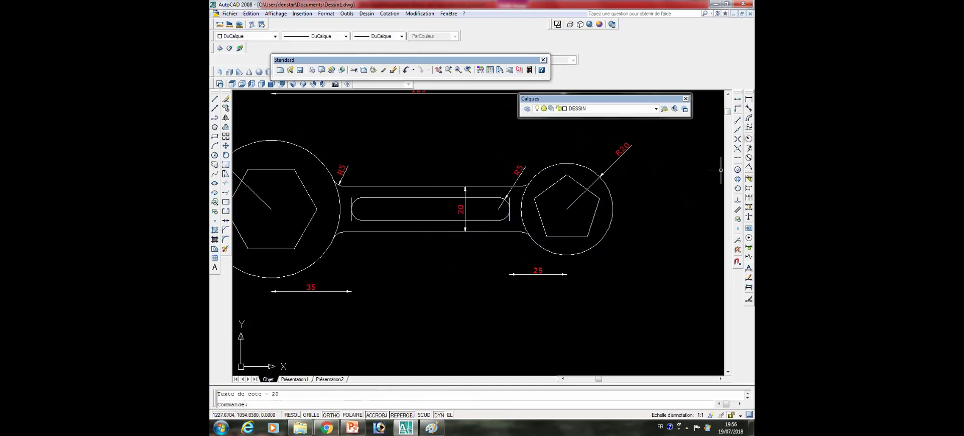
left_click(749, 99)
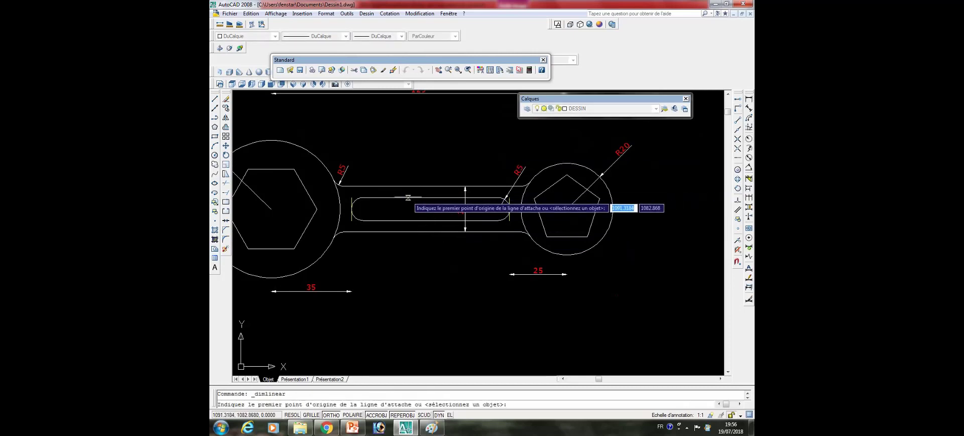
left_click(408, 198)
left_click(408, 220)
left_click(412, 214)
scroll(385, 235, "down", 1)
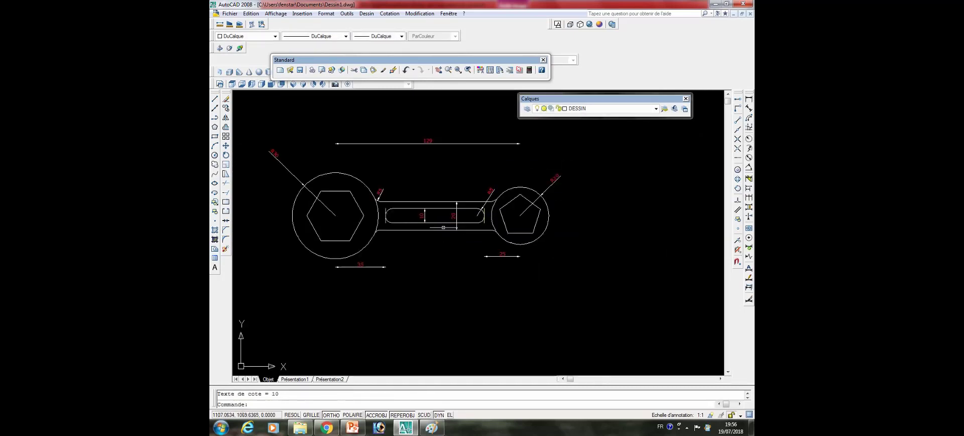
scroll(385, 235, "down", 1)
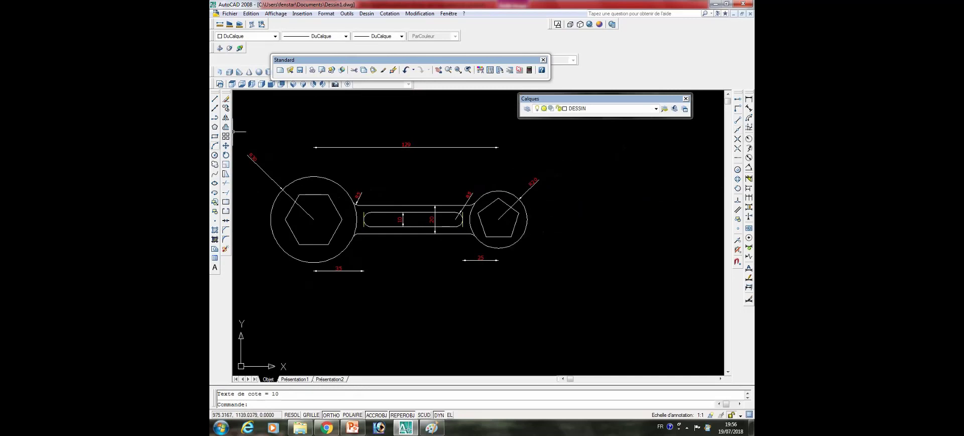
- Draw a circle centred on the pentagon through its corners, and one centred on the hexagon around it
left_click(214, 155)
left_click(499, 219)
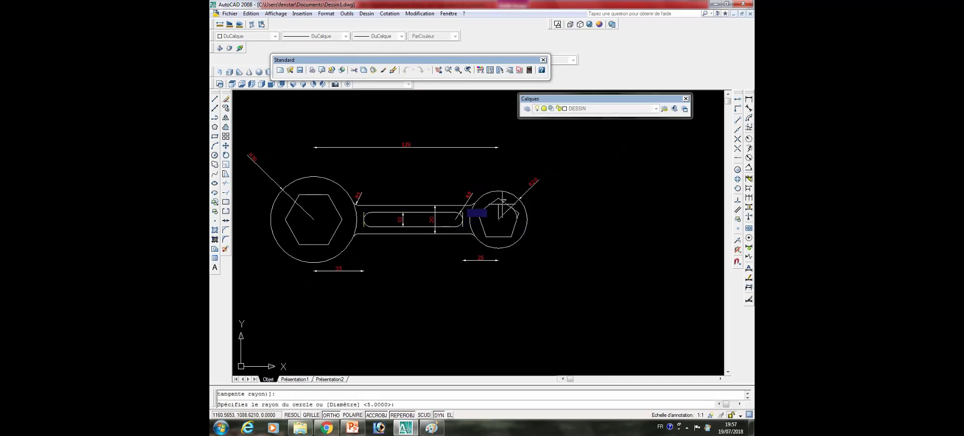
left_click(499, 201)
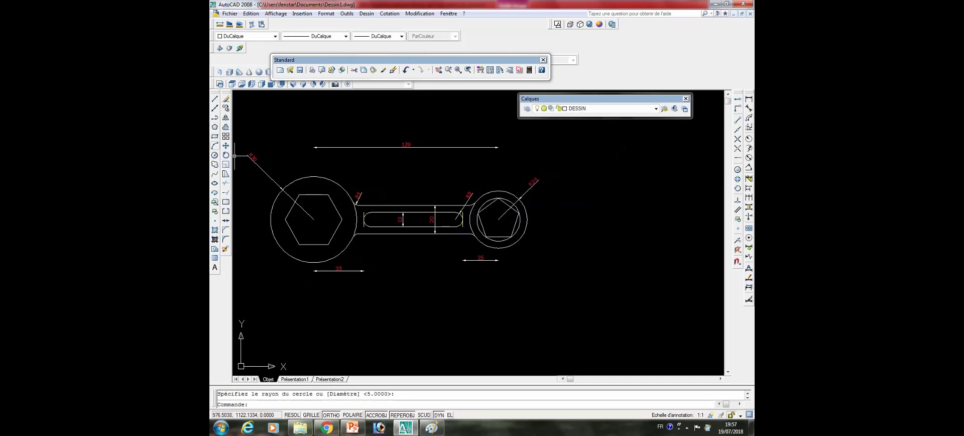
left_click(214, 154)
left_click(314, 220)
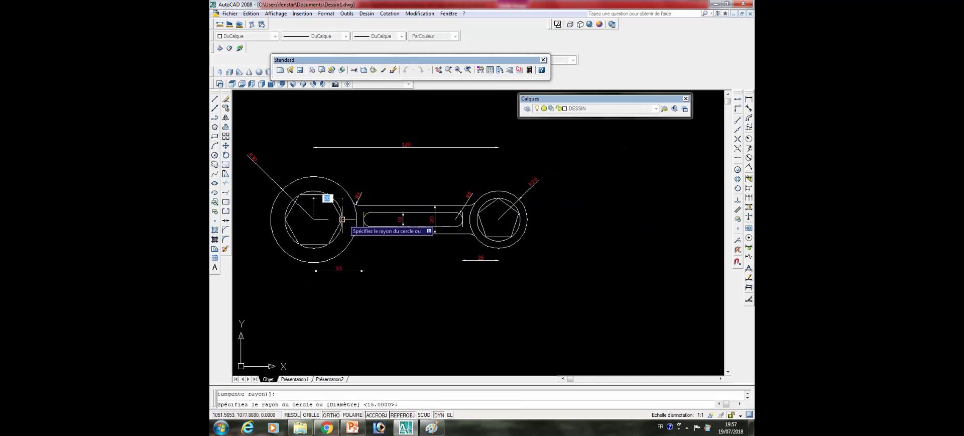
left_click(342, 220)
middle_click_drag(359, 221, 368, 210)
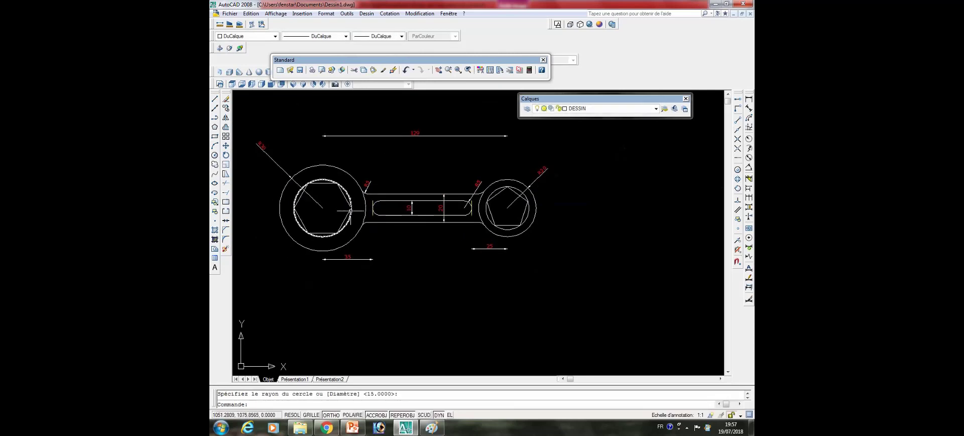
- Give the hexagon circle a dashed linetype, linetype scale 0.2 and Cyan colour
left_click(348, 199)
left_click(346, 37)
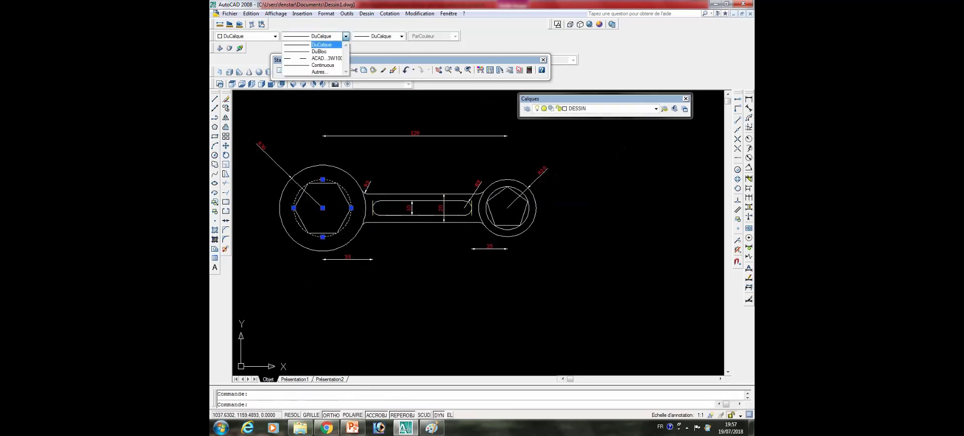
left_click(326, 59)
right_click(327, 117)
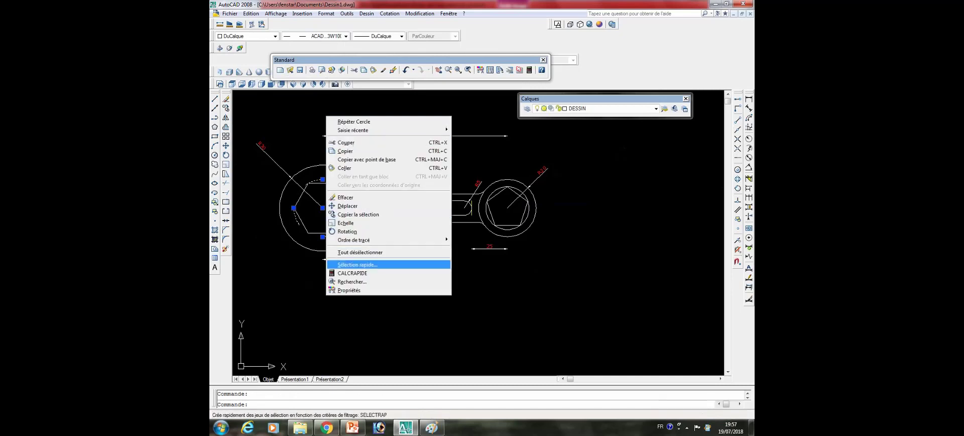
left_click(351, 291)
left_click(301, 153)
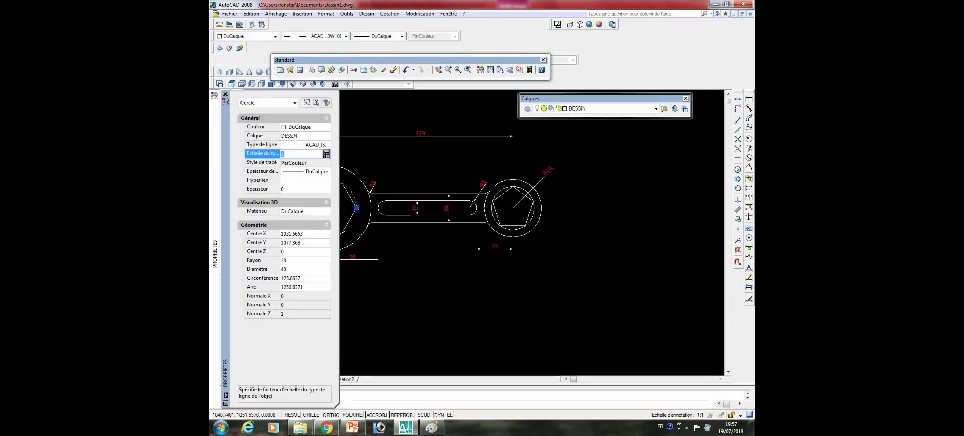
type("0.2")
left_click(302, 162)
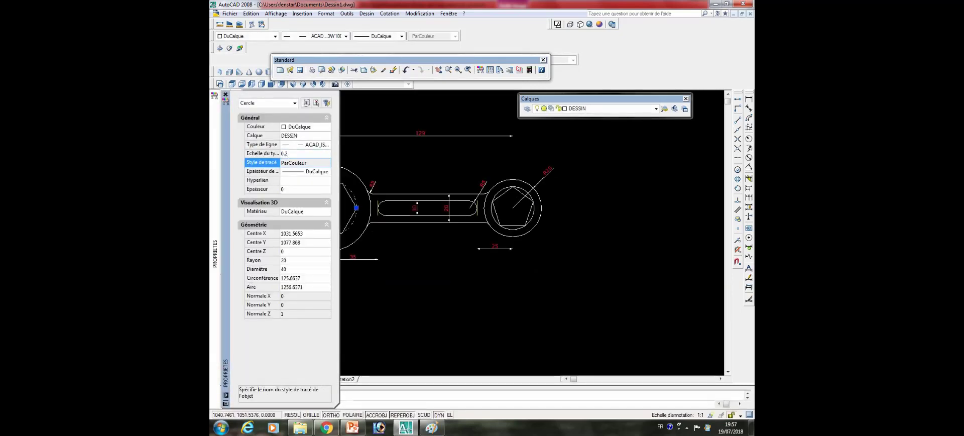
left_click(302, 126)
left_click(328, 126)
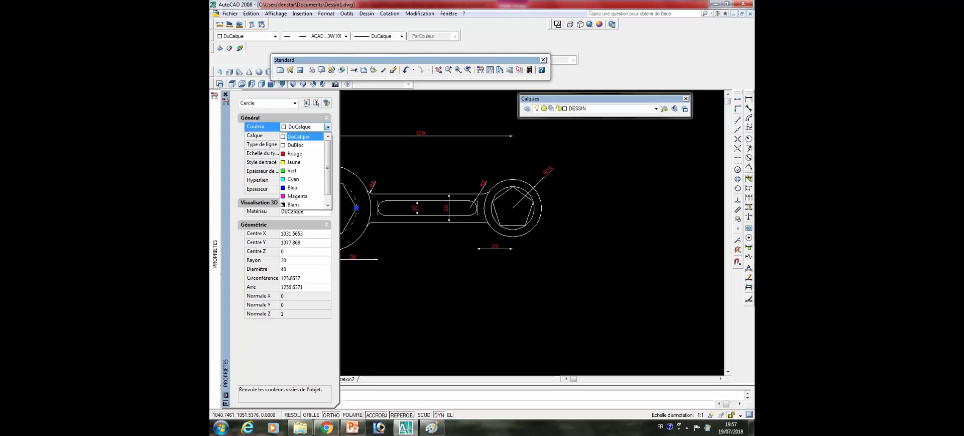
left_click(301, 178)
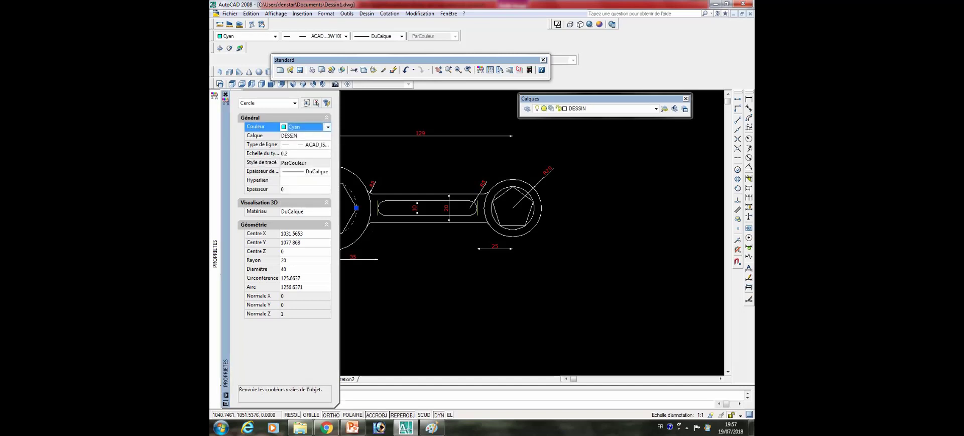
key("Delete")
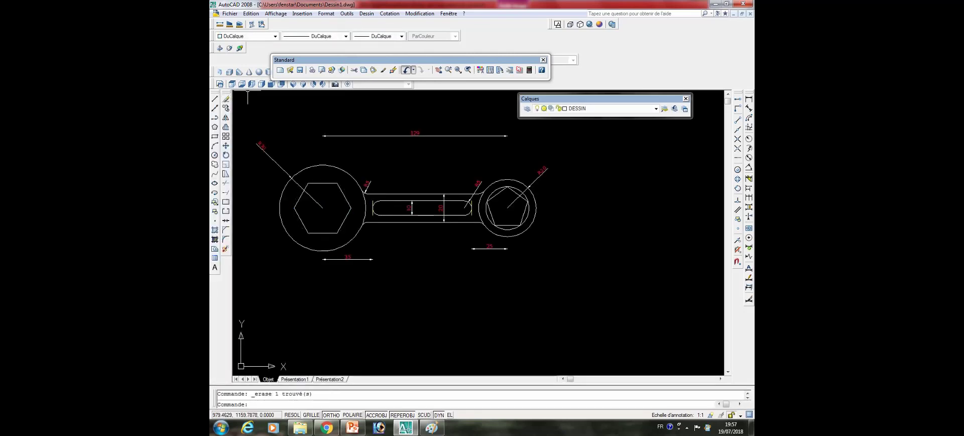
left_click(406, 69)
key("Escape")
middle_click_drag(620, 139, 597, 162)
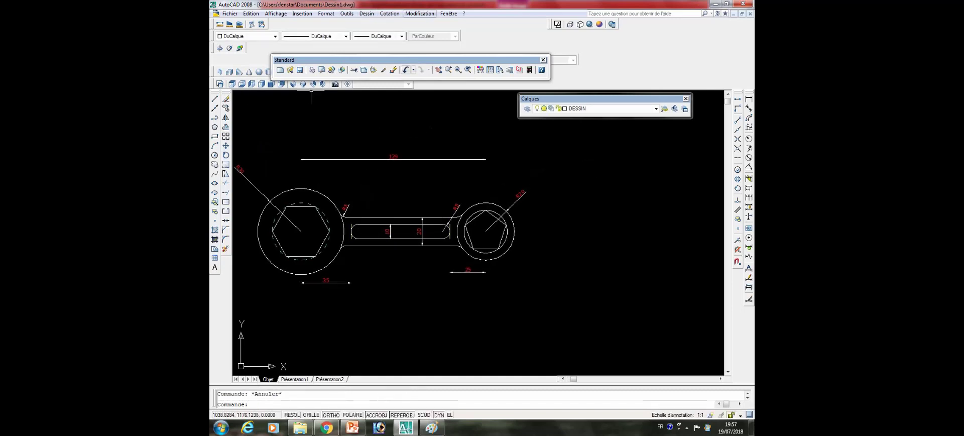
- Match the pentagon circle's properties to the dashed hexagon circle with Match Properties
left_click(420, 13)
left_click(427, 32)
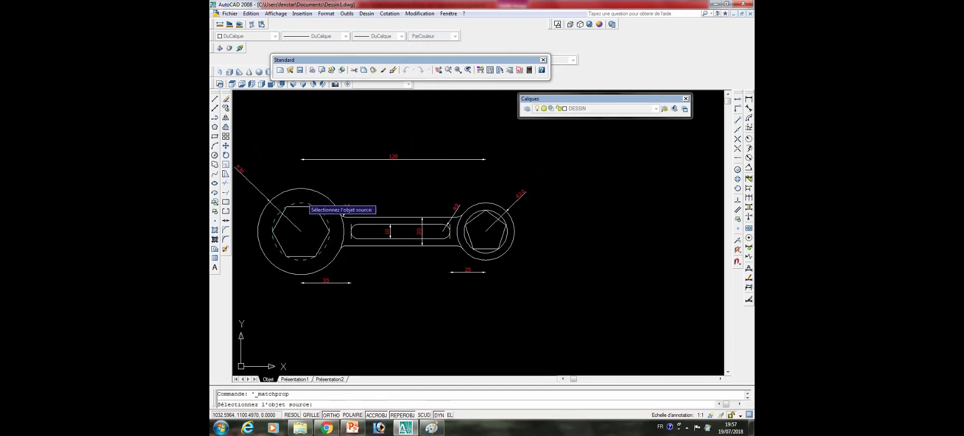
left_click(306, 204)
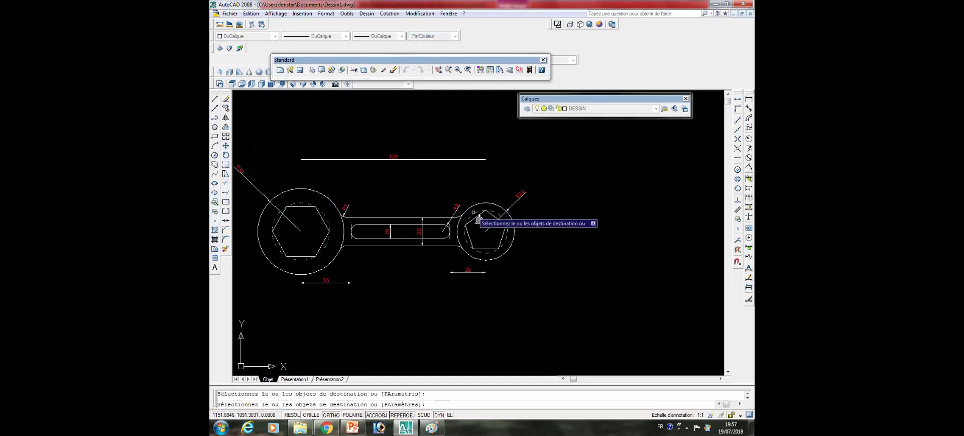
key("Escape")
mouse_move(504, 262)
middle_mouse_down()
mouse_move(542, 245)
mouse_move(521, 246)
middle_mouse_up()
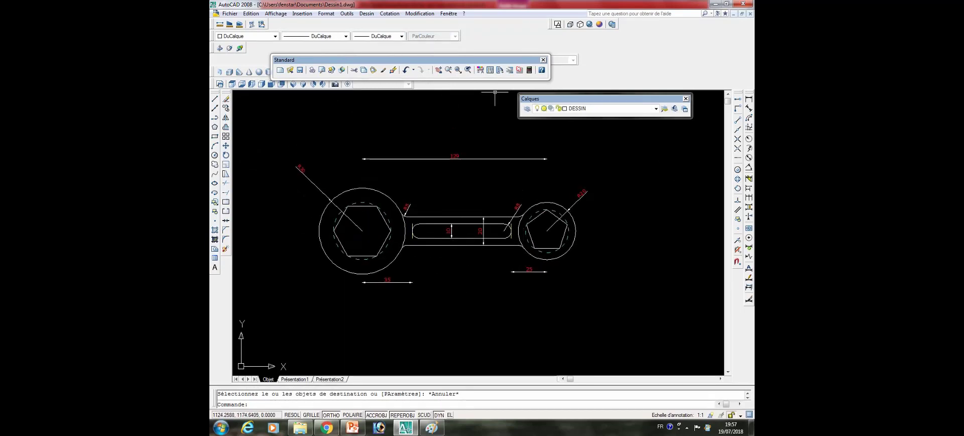
- Add radius dimensions to the pentagon's circle and to the left circle (R20)
left_click(749, 139)
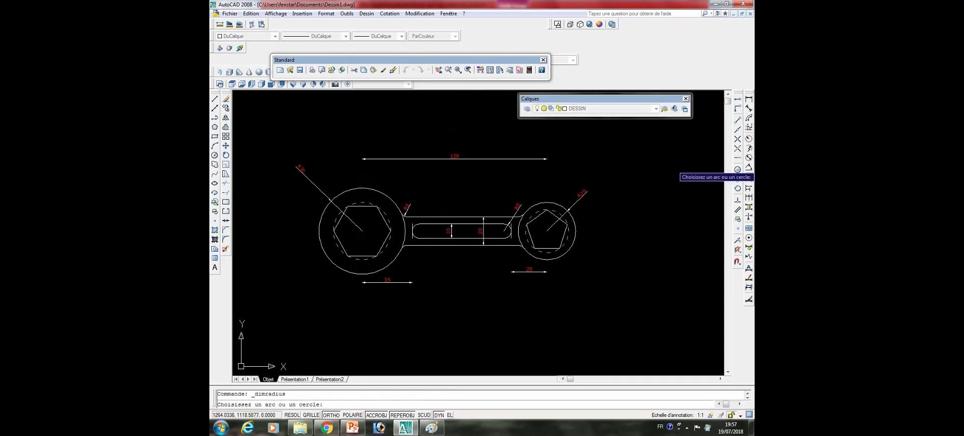
left_click(568, 235)
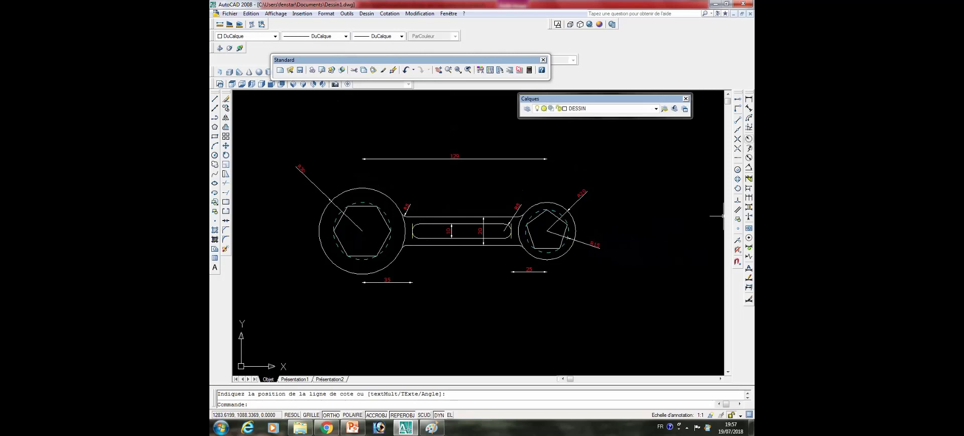
key("Return")
left_click(361, 203)
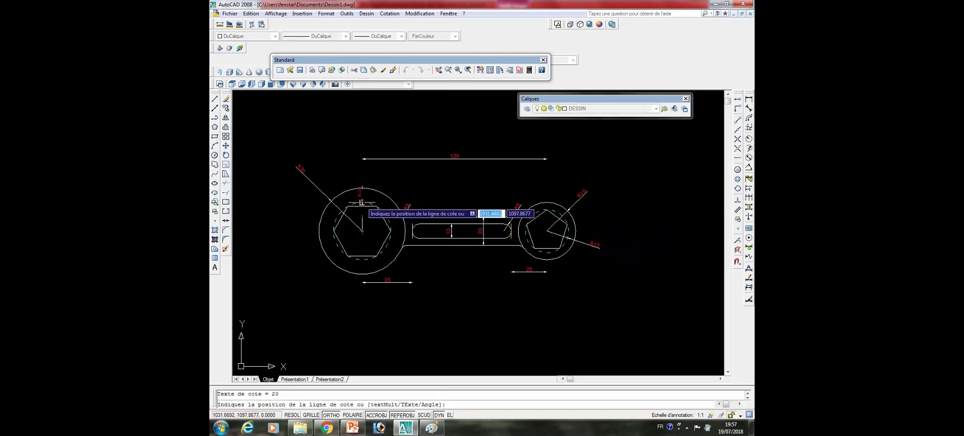
left_click(347, 160)
- Refit the view around the wrench and select the newly placed R20 dimension
mouse_move(413, 230)
middle_mouse_down()
mouse_move(403, 205)
mouse_move(469, 245)
mouse_move(487, 226)
middle_mouse_up()
scroll(505, 234, "up", 2)
scroll(505, 234, "down", 3)
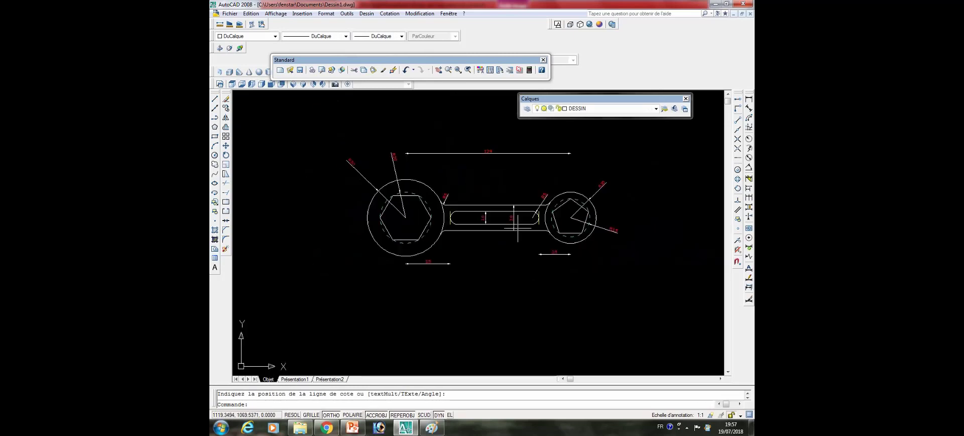
scroll(504, 234, "up", 2)
middle_click_drag(513, 252, 533, 249)
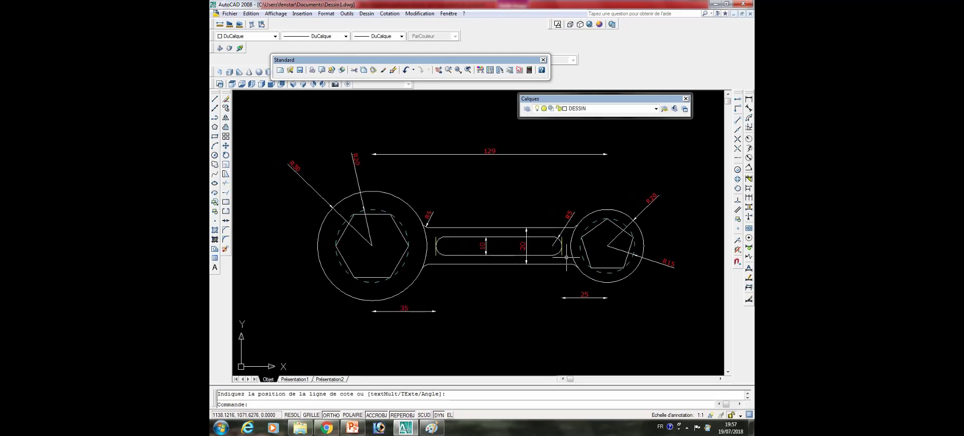
scroll(544, 166, "down", 2)
middle_click_drag(544, 166, 501, 237)
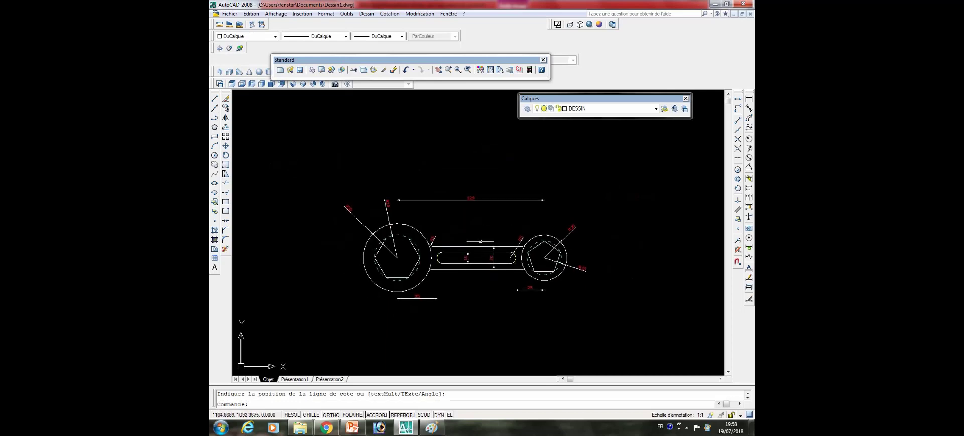
scroll(501, 237, "up", 2)
scroll(417, 266, "up", 2)
scroll(406, 211, "down", 4)
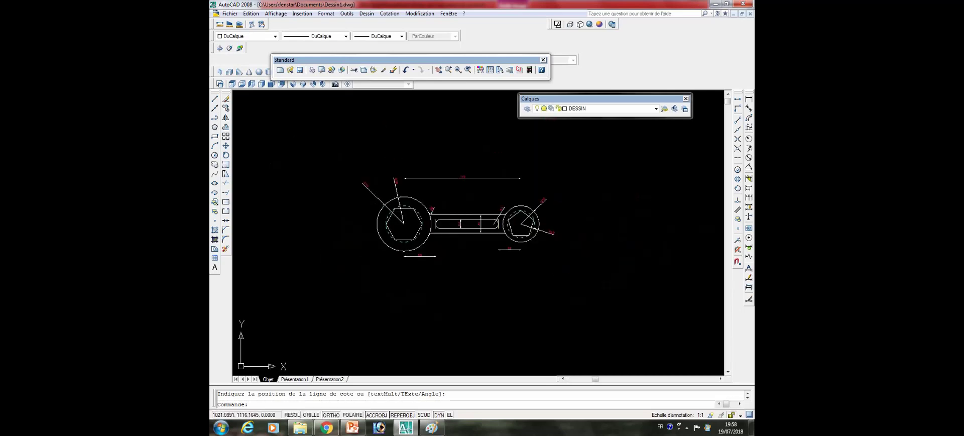
left_click(395, 179)
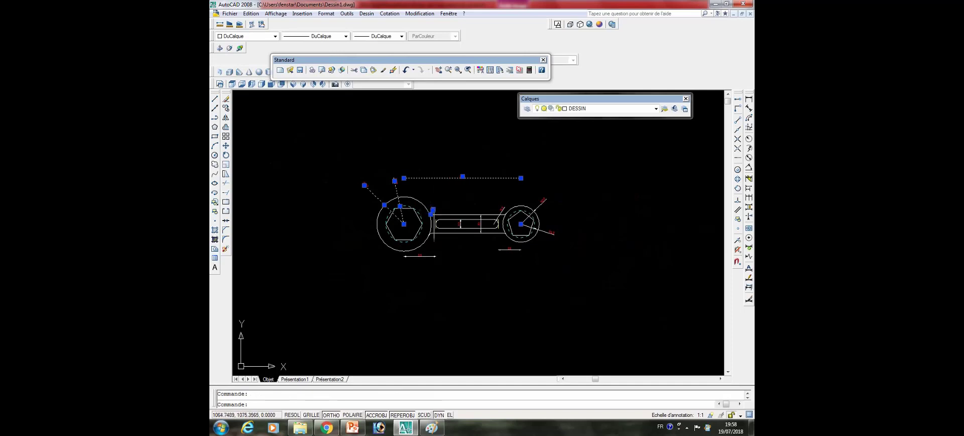
- Delete the selected dimensions, then the R20, R15 and 25 dimensions
scroll(435, 216, "up", 4)
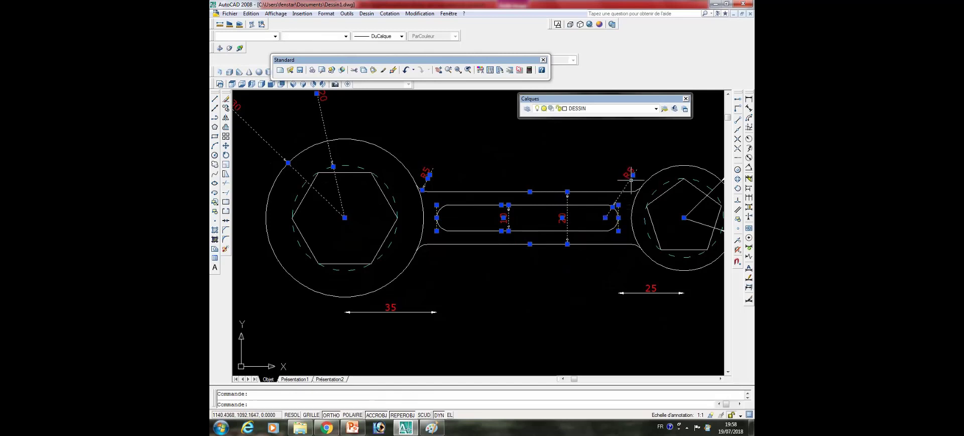
key("Delete")
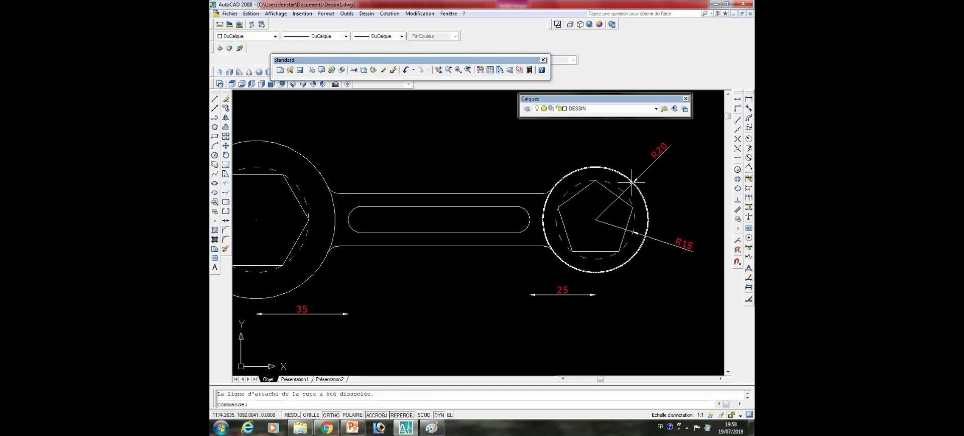
left_click(631, 185)
key("Delete")
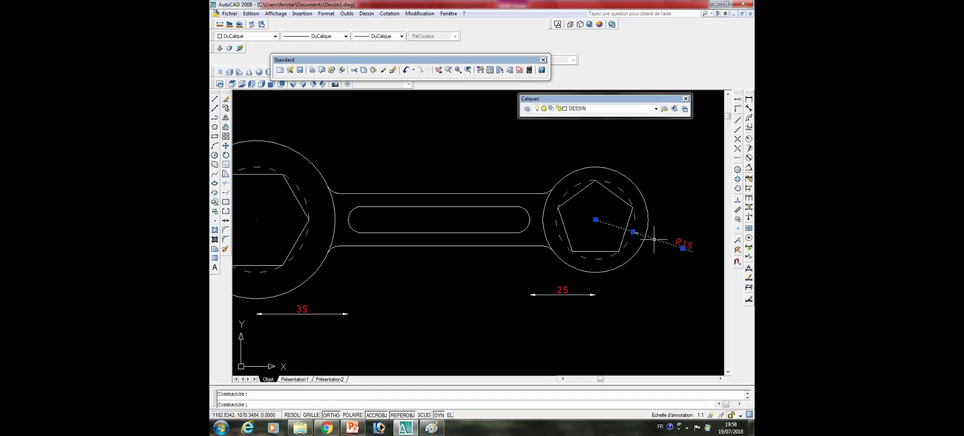
key("Delete")
key("Delete")
middle_click_drag(537, 304, 600, 286)
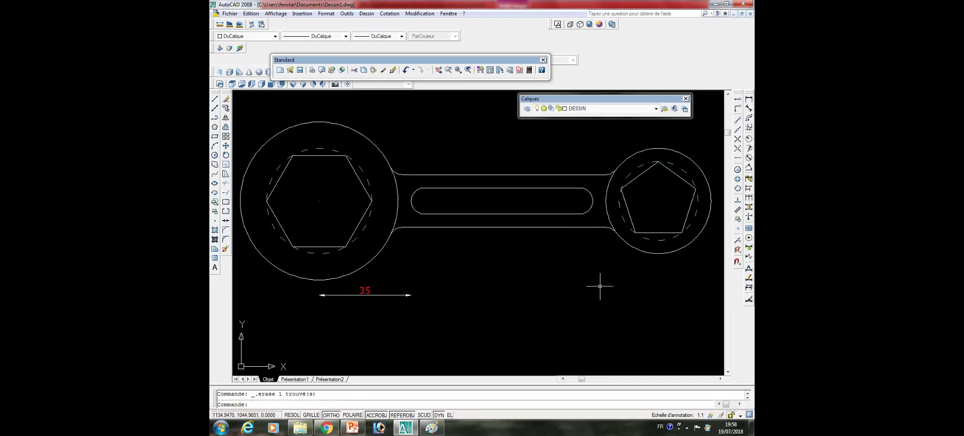
- Delete the 35 dimension and the dashed circles inside the hexagon and pentagon
key("Delete")
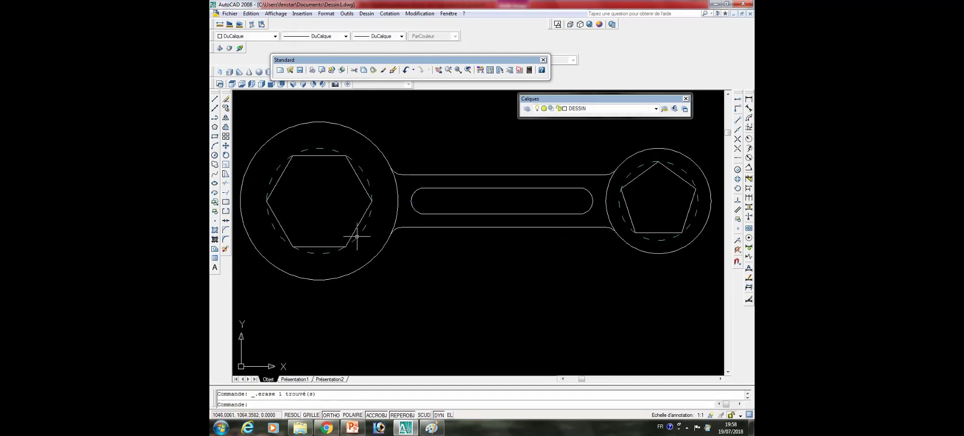
left_click(357, 236)
key("Delete")
left_click(623, 217)
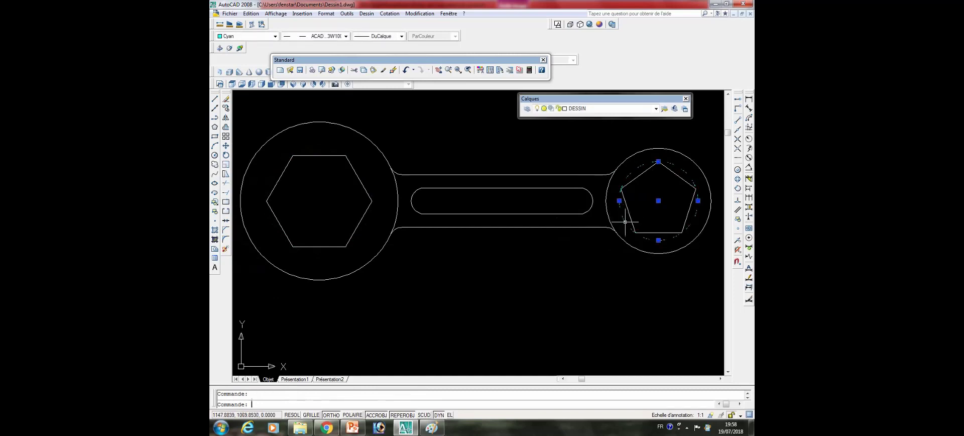
key("Delete")
scroll(623, 217, "down", 4)
scroll(611, 254, "up", 2)
scroll(611, 254, "up", 1)
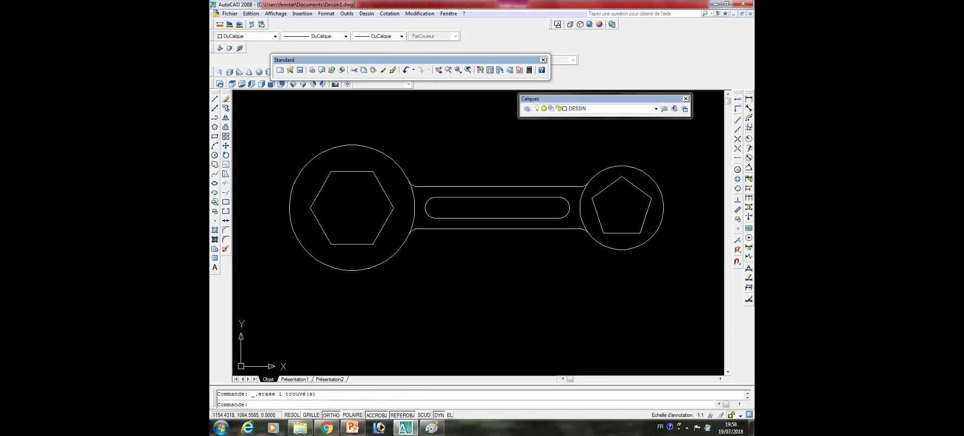
middle_click_drag(580, 196, 578, 191)
scroll(578, 189, "down", 2)
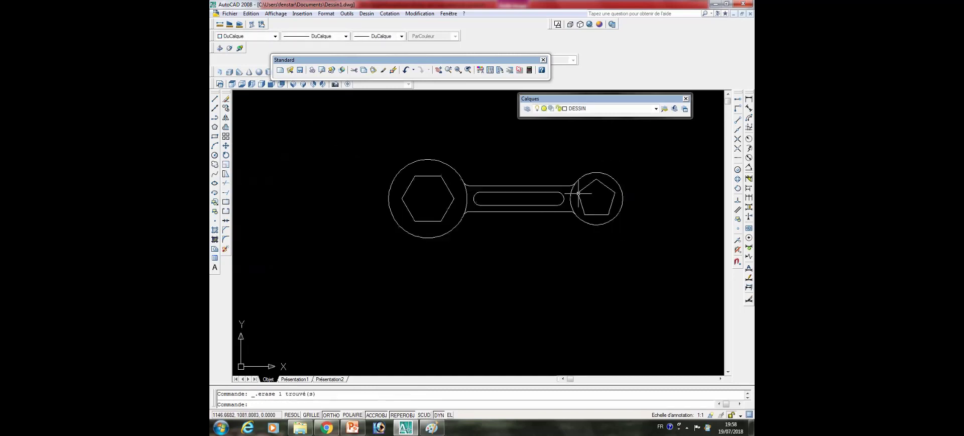
scroll(555, 190, "up", 2)
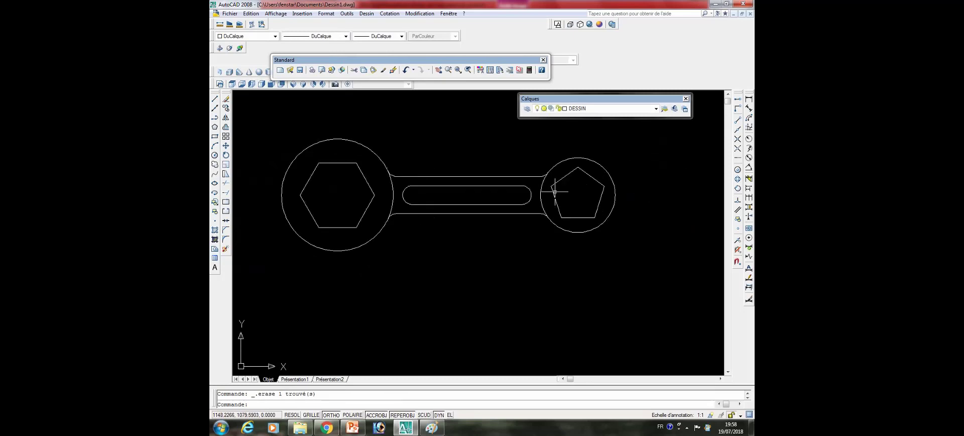
scroll(554, 191, "down", 3)
scroll(664, 162, "up", 1)
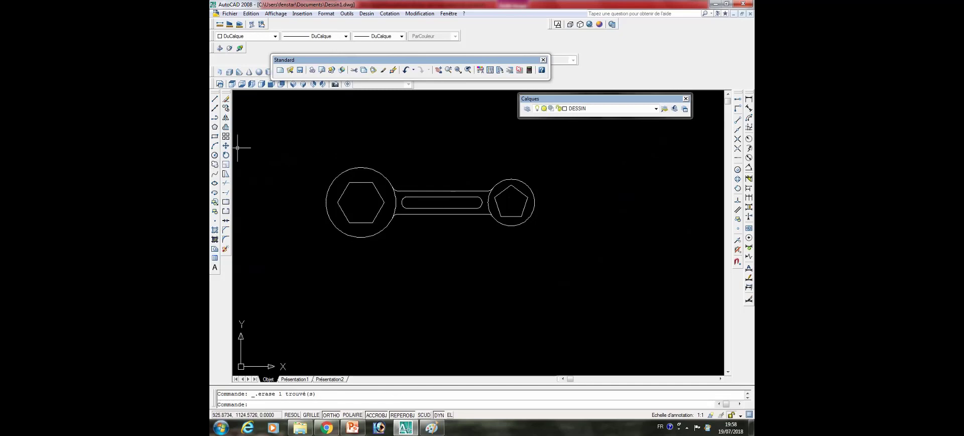
- Copy the whole wrench to the right of the original
left_click(226, 107)
left_click(306, 147)
left_click(550, 288)
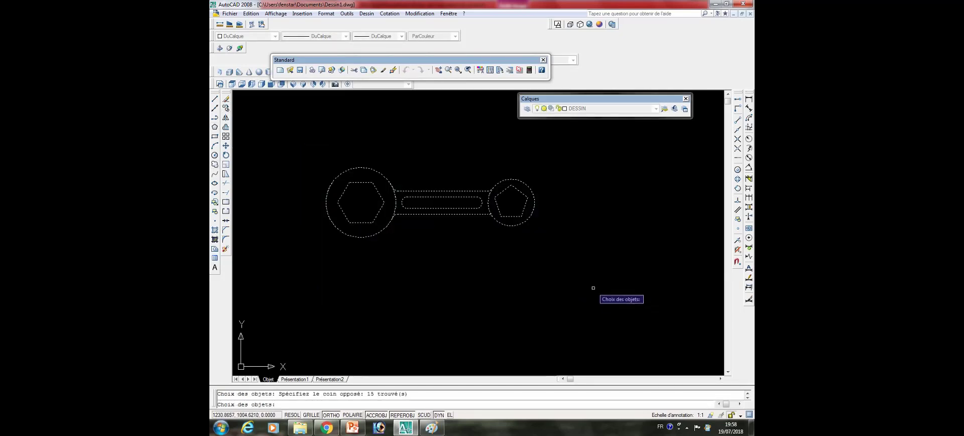
key("Return")
left_click(458, 208)
middle_click_drag(459, 207, 344, 208)
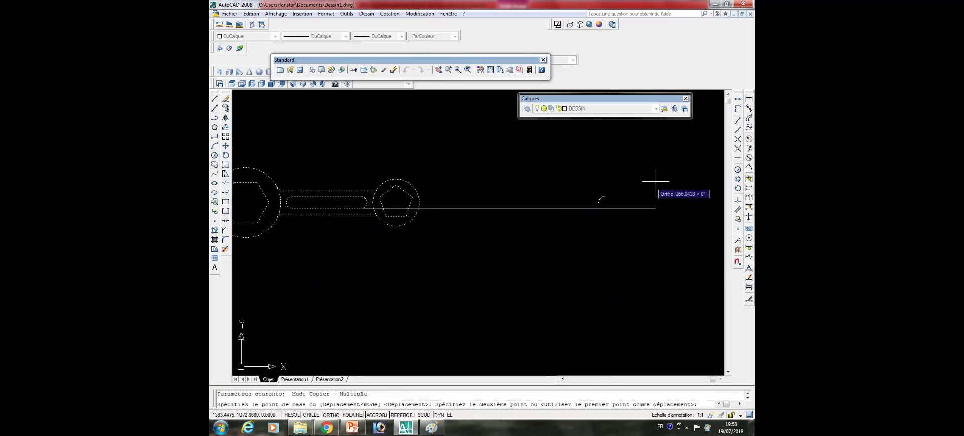
scroll(594, 206, "down", 2)
key("Escape")
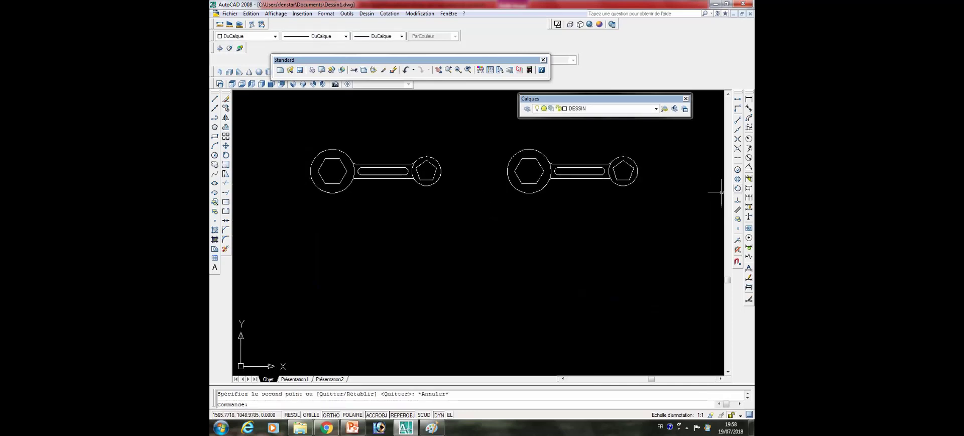
- Erase the edge lines of the copied wrench's handle
left_click(226, 183)
key("Return")
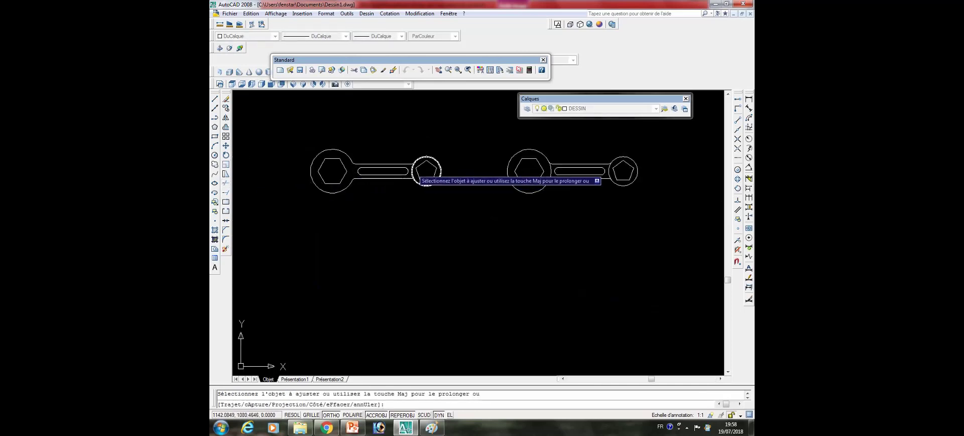
key("Escape")
middle_click_drag(522, 196, 508, 199)
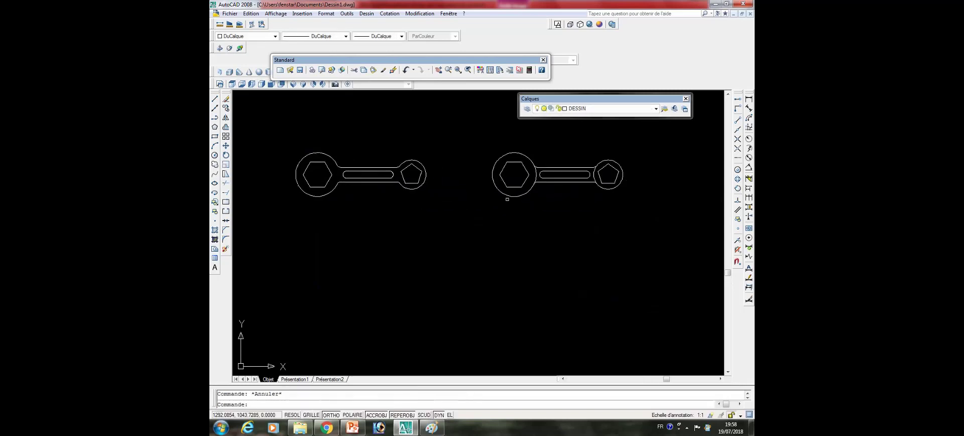
scroll(536, 164, "up", 3)
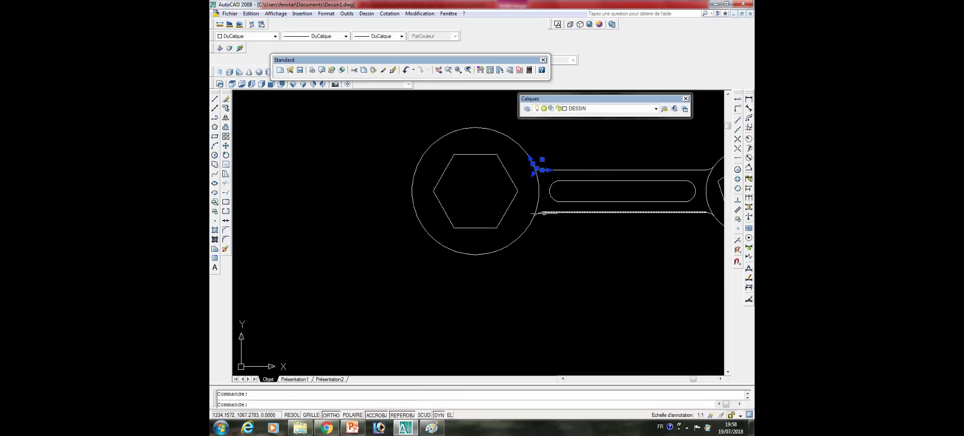
left_click(548, 212)
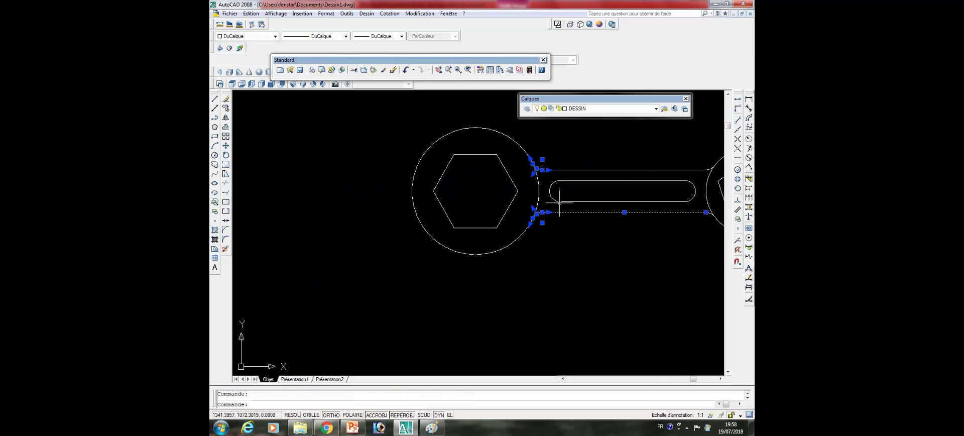
key("Delete")
- Erase the slot inside the copied handle with E
middle_click_drag(566, 170, 437, 163)
left_click_drag(409, 161, 564, 221)
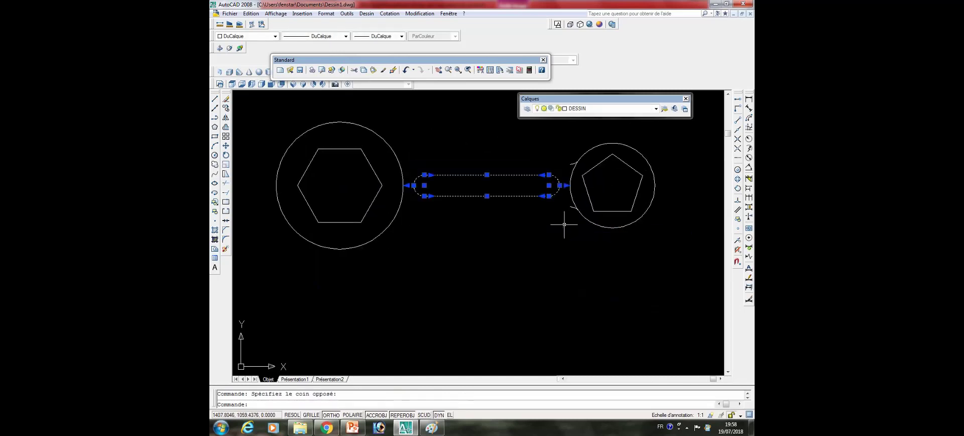
type("e")
key("Return")
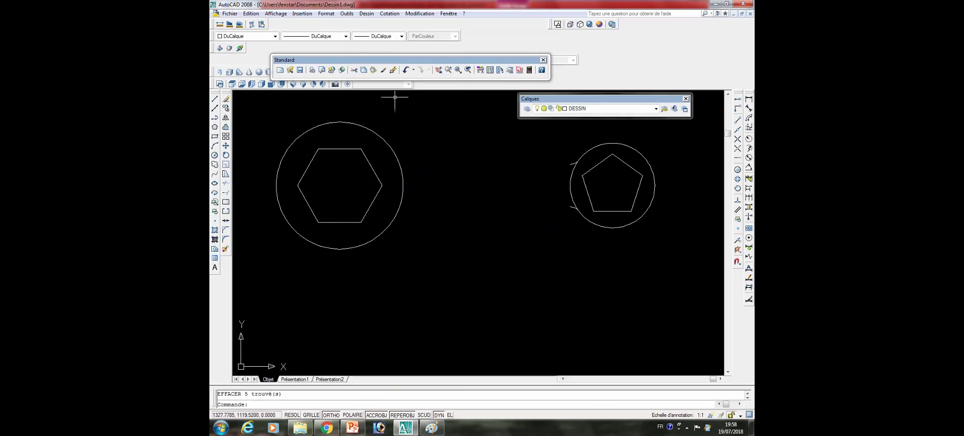
- Erase the leftover handle stubs beside the copy's pentagon circle
middle_click_drag(576, 164, 467, 159)
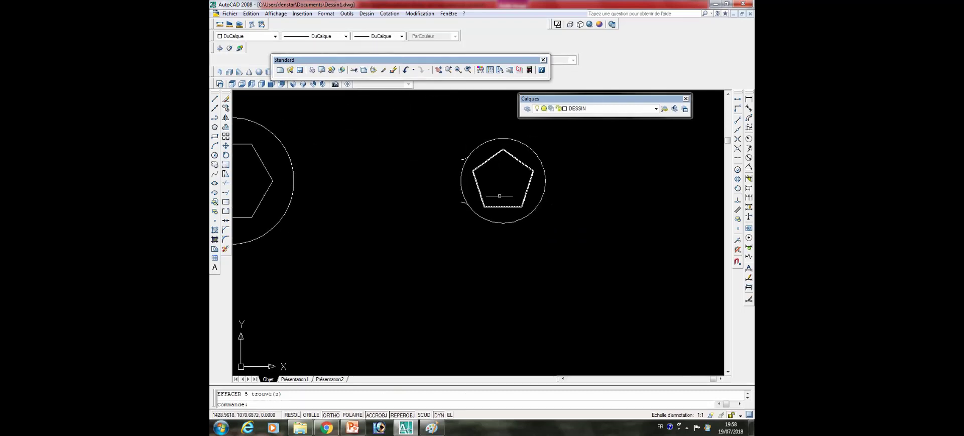
left_click(463, 158)
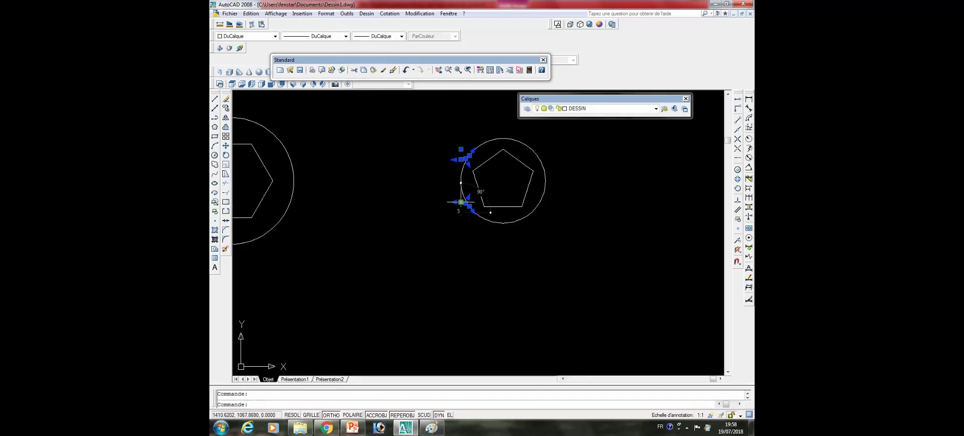
left_click(462, 202)
key("Delete")
scroll(551, 185, "down", 5)
mouse_move(499, 188)
middle_mouse_down()
mouse_move(526, 188)
mouse_move(560, 163)
middle_mouse_up()
scroll(455, 281, "down", 2)
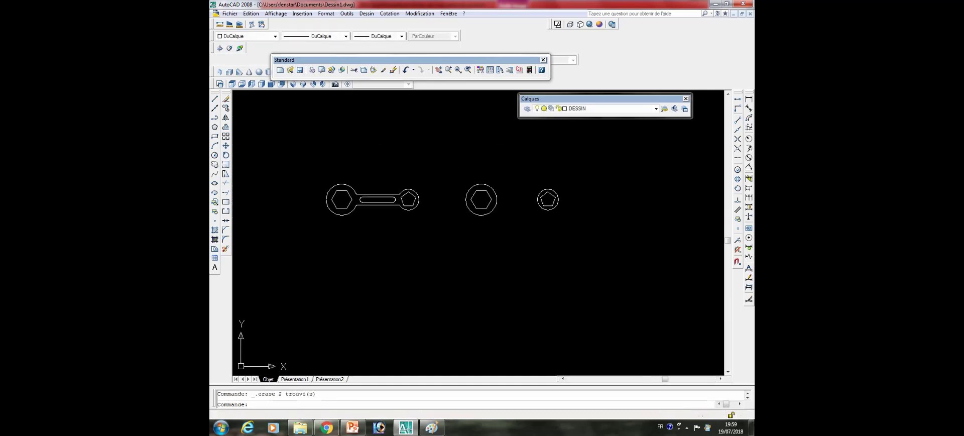
- Window-select the original wrench outline for the REGION command
left_click(226, 248)
left_click(301, 169)
left_click(435, 250)
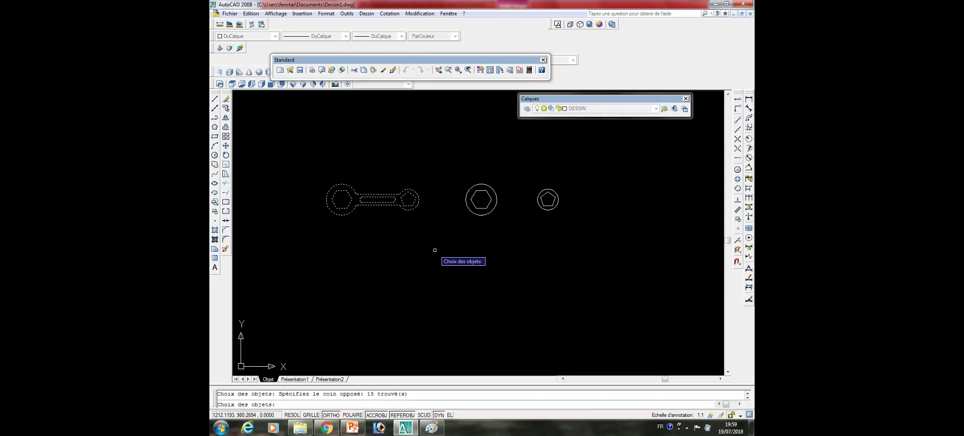
- Convert the selected outlines into regions and switch to an isometric view
key("Return")
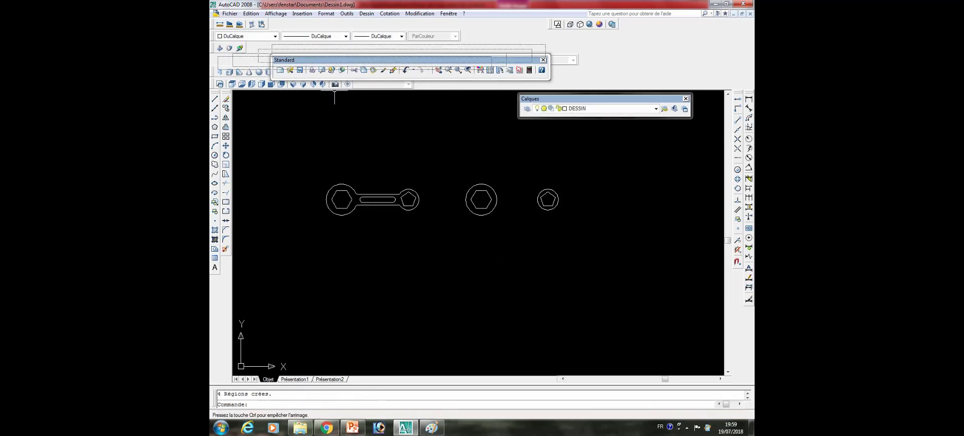
double_click(296, 60)
left_click(303, 96)
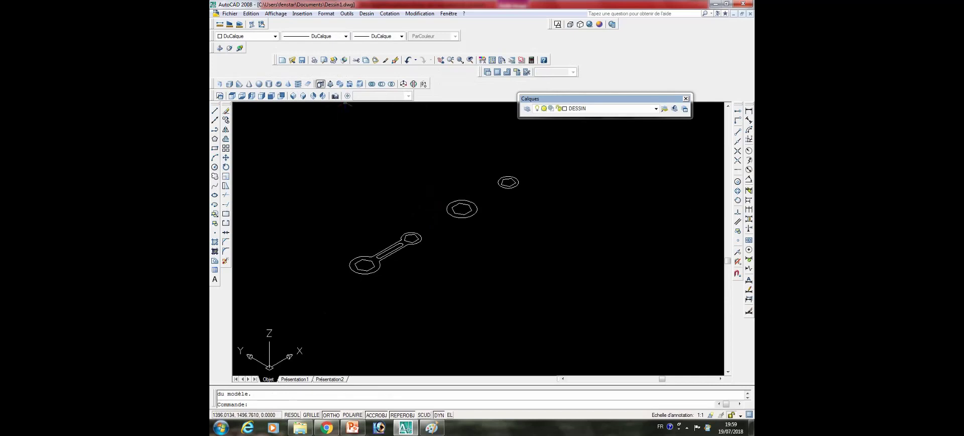
- Extrude all the wrench profiles to a height of 5
left_click(320, 84)
left_click(317, 201)
left_click(433, 301)
key("Return")
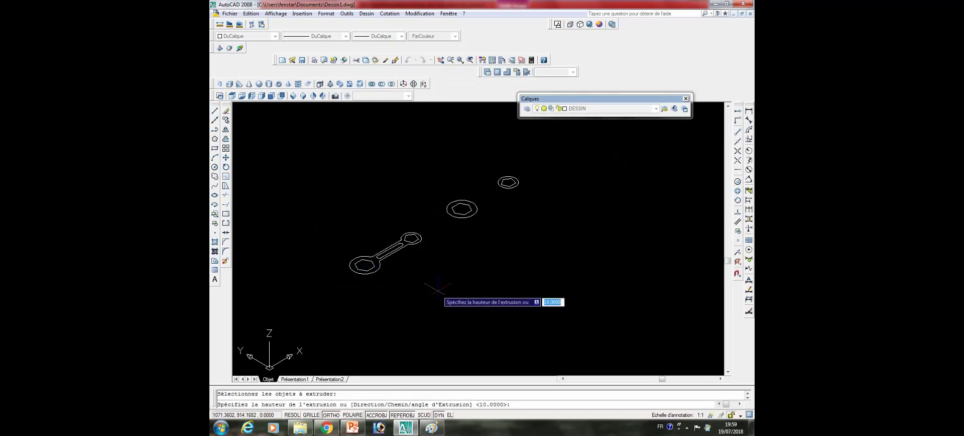
type("5")
key("Return")
scroll(429, 279, "up", 3)
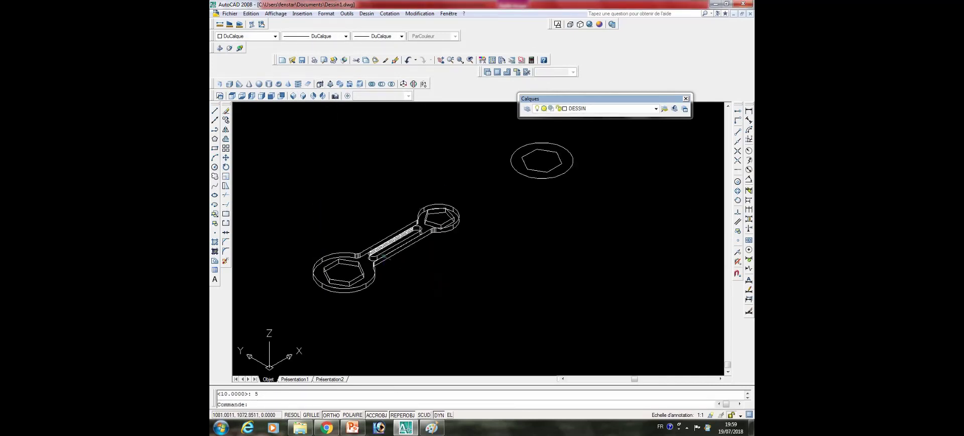
scroll(400, 233, "up", 3)
- Delete the handle's slot solid and shade the model with the Conceptual style
left_click(417, 238)
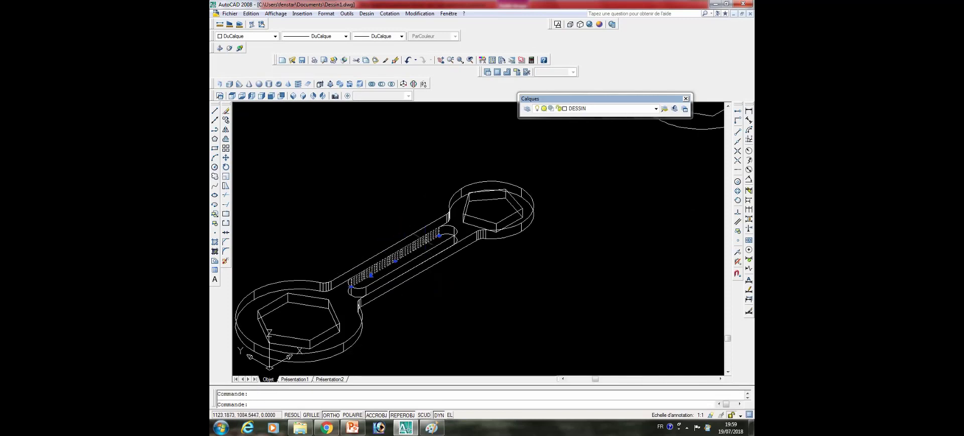
key("Delete")
scroll(464, 167, "down", 5)
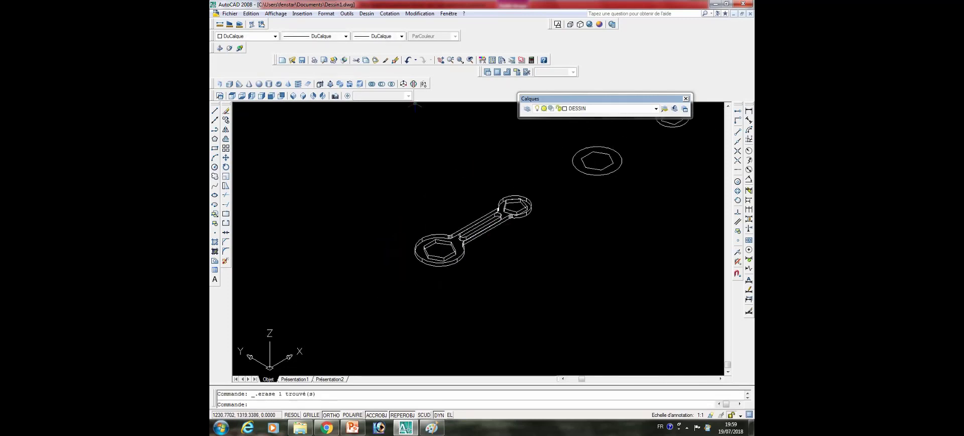
left_click(599, 24)
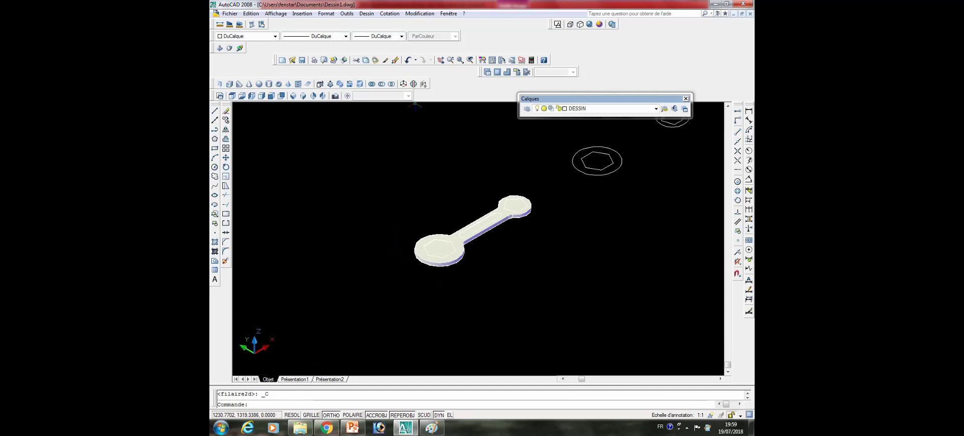
- Subtract the hexagon and pentagon solids from the wrench body
left_click(382, 84)
scroll(479, 219, "up", 4)
key("Return")
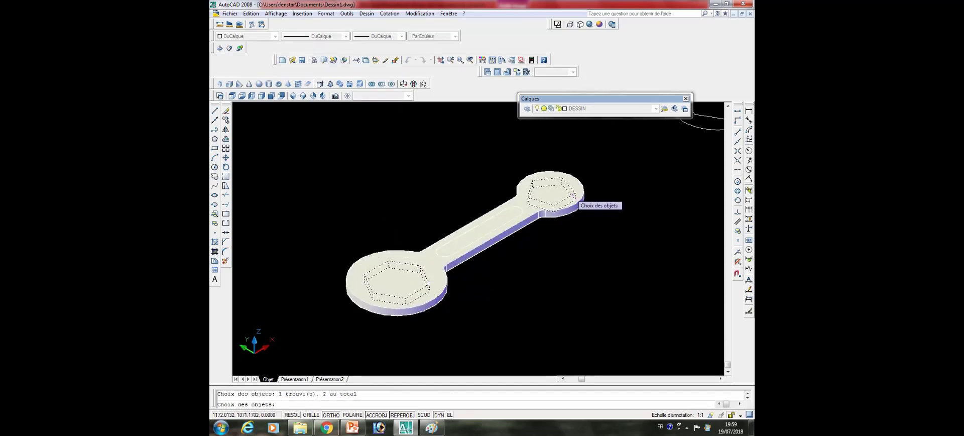
key("Return")
scroll(503, 249, "down", 5)
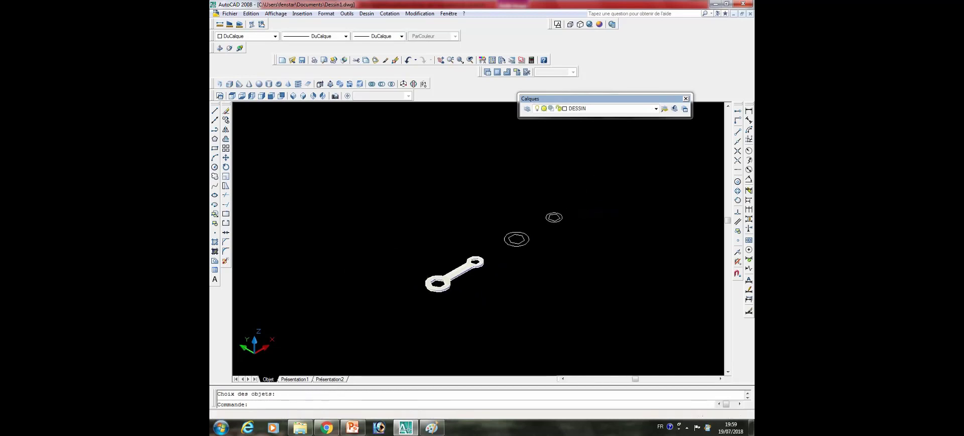
scroll(503, 249, "up", 2)
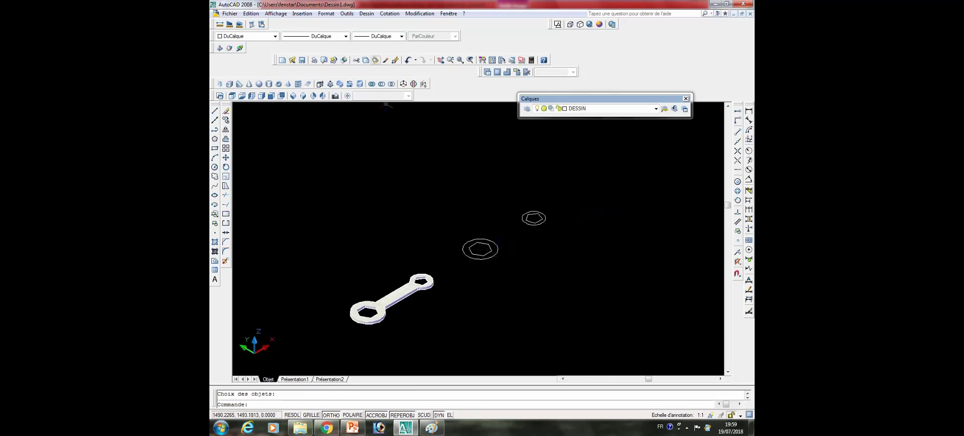
- Extrude the lower circle and hexagon to a height of 20
left_click(320, 84)
left_click(445, 214)
left_click(503, 276)
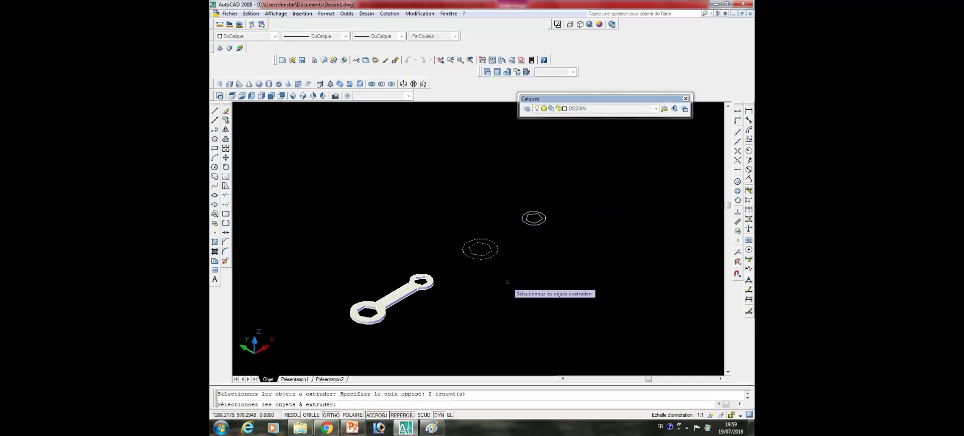
key("Return")
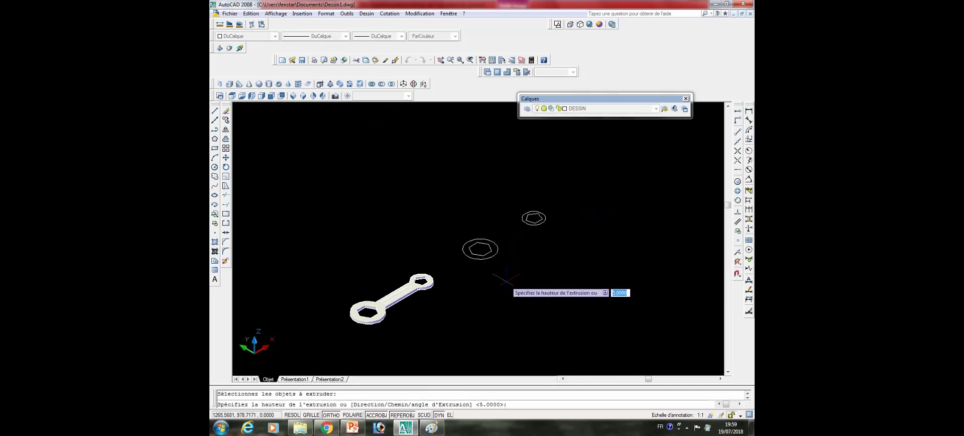
type("20")
key("Return")
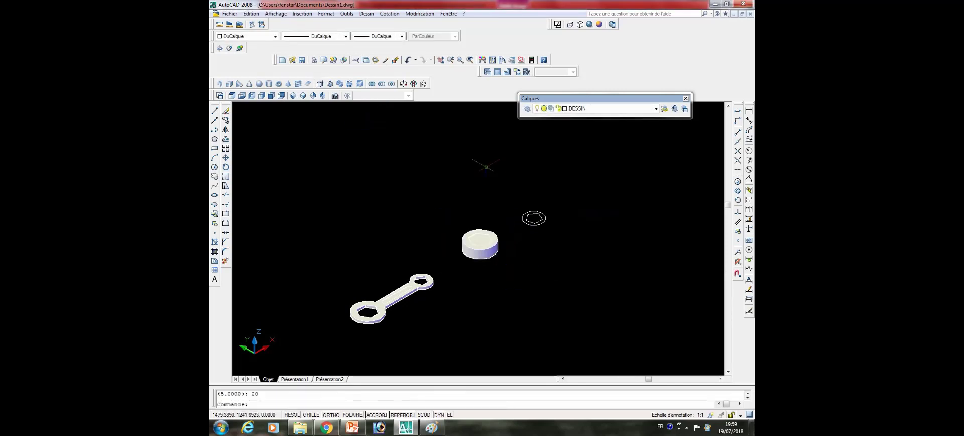
- Extrude the upper circle and hexagon to a height of 10
key("Return")
left_click_drag(523, 194, 565, 248)
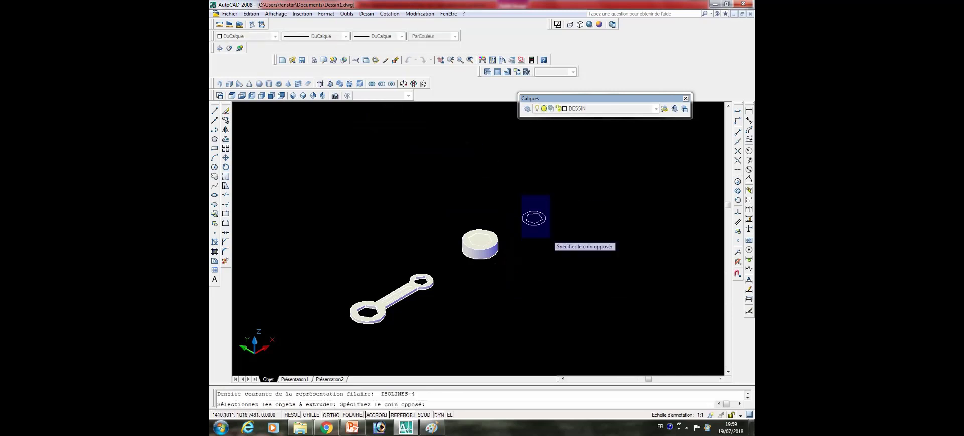
key("Return")
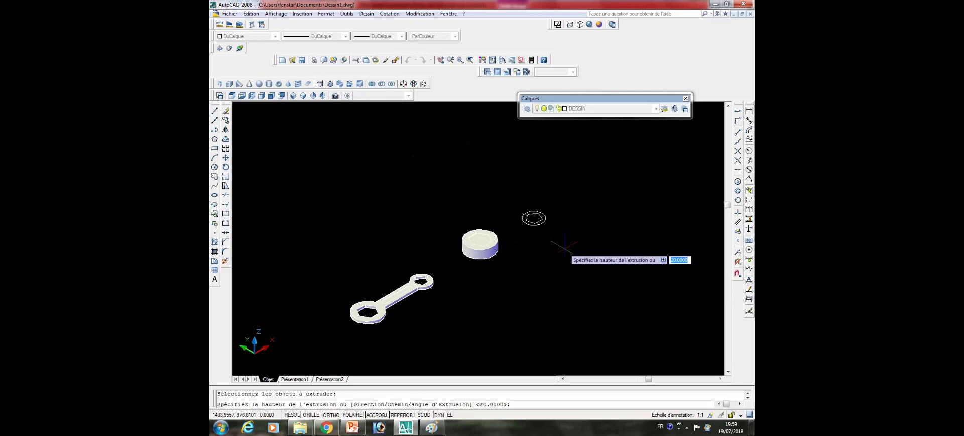
type("10")
key("Return")
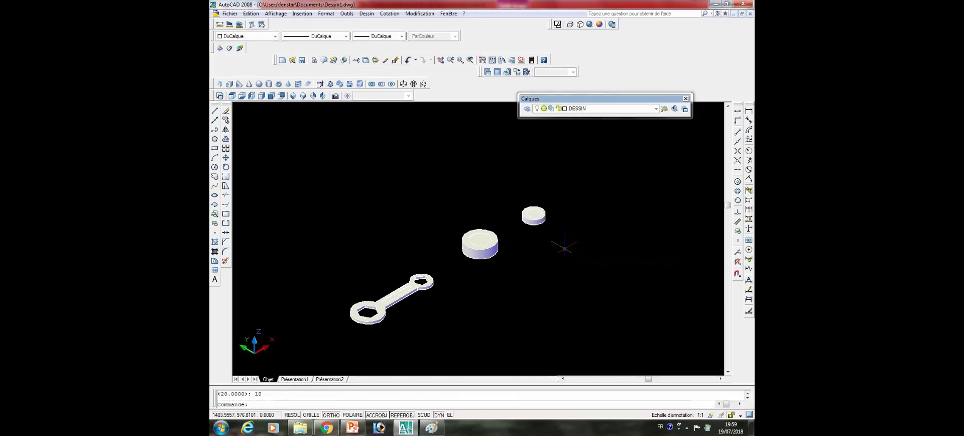
middle_click_drag(553, 226, 448, 142)
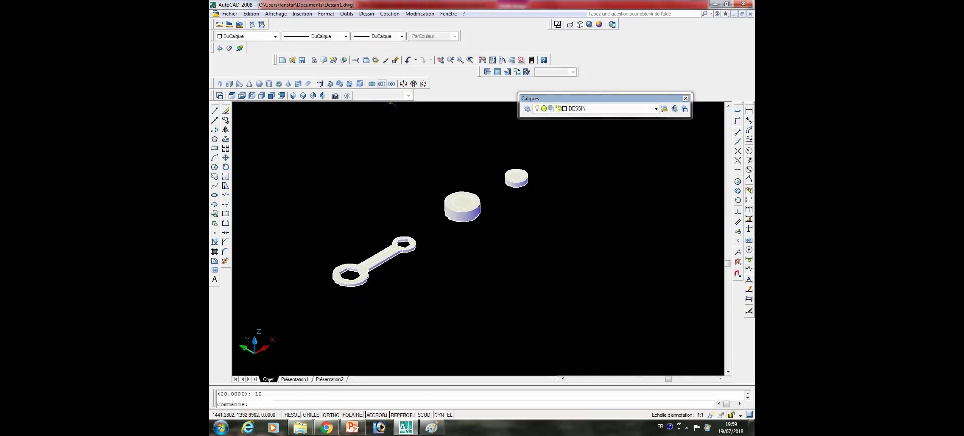
left_click(381, 84)
scroll(486, 209, "up", 5)
- Subtract the hexagon from the 20-high cylinder to cut a hexagonal hole
left_click(458, 208)
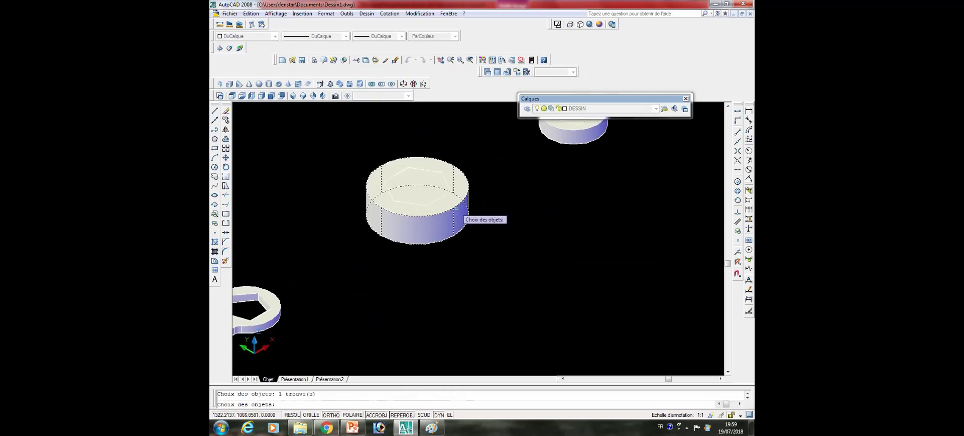
key("Return")
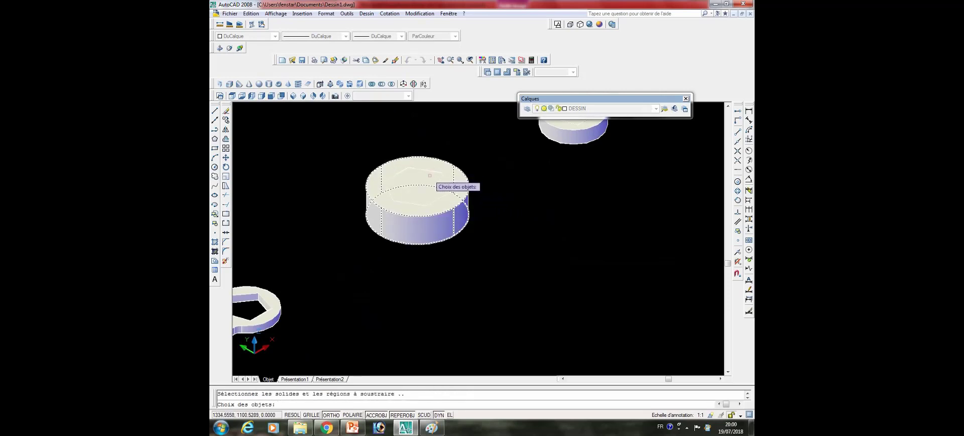
key("Return")
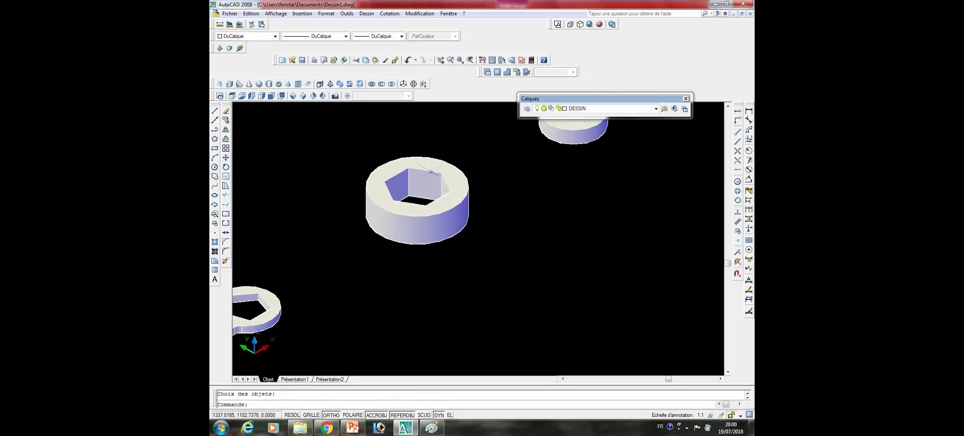
scroll(385, 330, "down", 3)
scroll(384, 330, "down", 1)
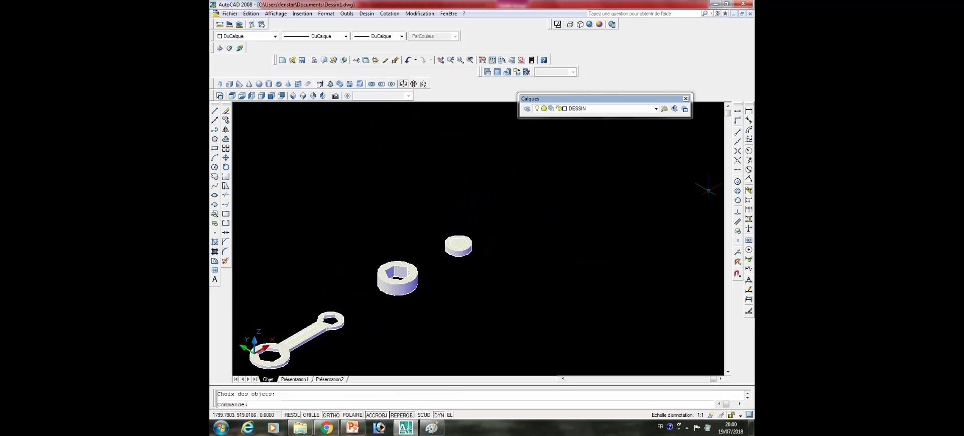
- Subtract the inner socket solid from the 10-high cylinder
key("Return")
scroll(461, 253, "up", 3)
left_click(482, 259)
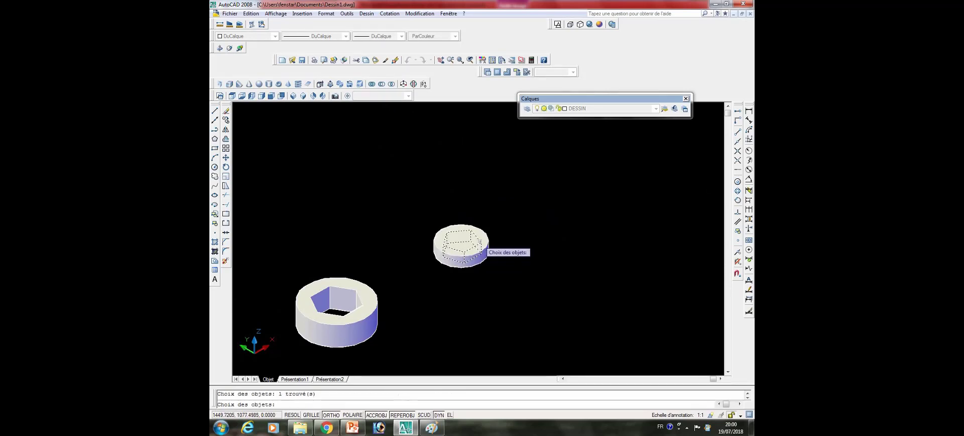
key("Return")
scroll(538, 200, "down", 4)
scroll(538, 200, "down", 1)
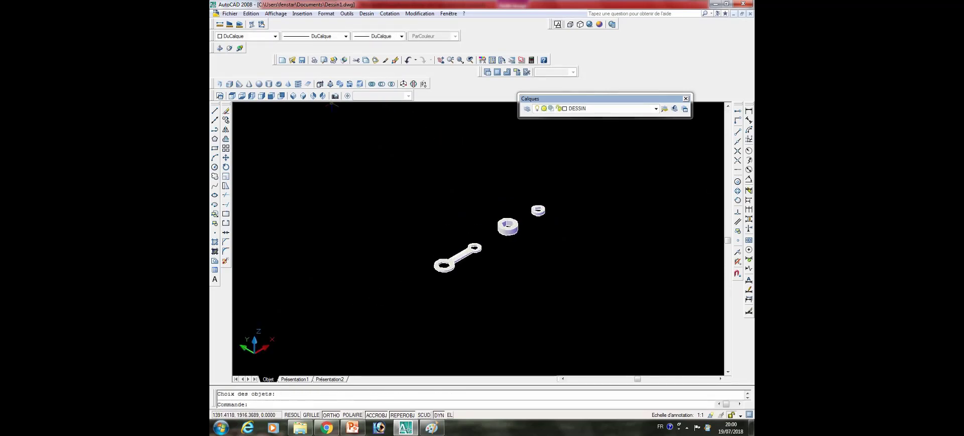
- Return to wireframe and draw a 5-unit line from the hex centre
left_click(294, 95)
scroll(510, 182, "up", 3)
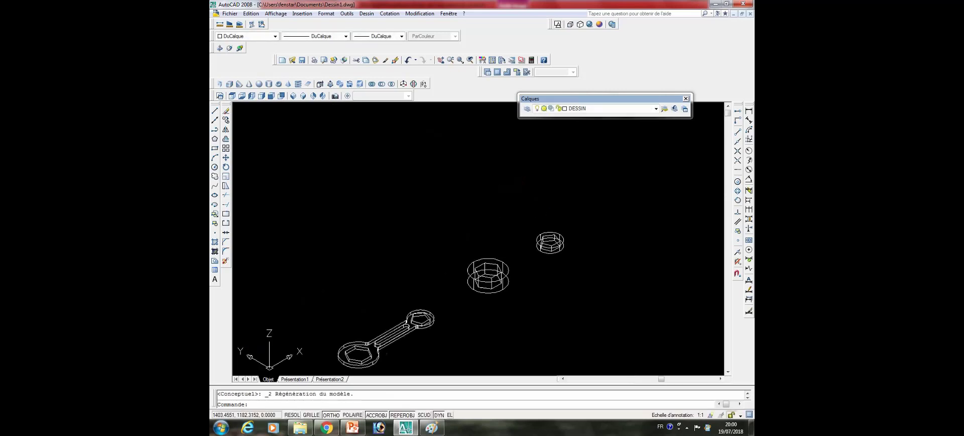
left_click(215, 110)
mouse_move(327, 343)
middle_mouse_down()
mouse_move(351, 273)
mouse_move(372, 266)
middle_mouse_up()
scroll(381, 266, "up", 4)
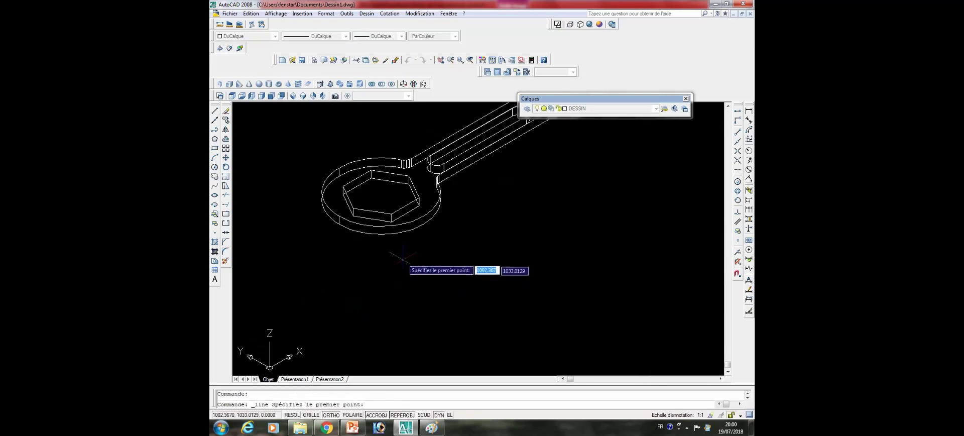
left_click(381, 200)
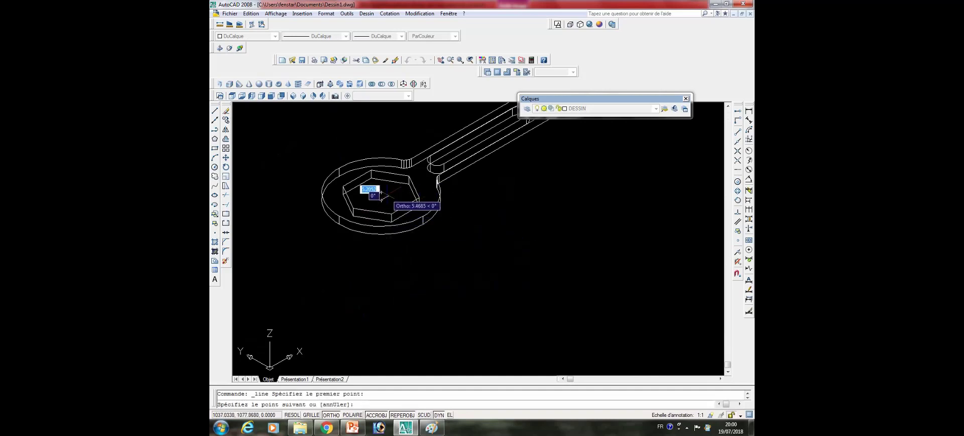
type("5")
key("Return")
key("Return")
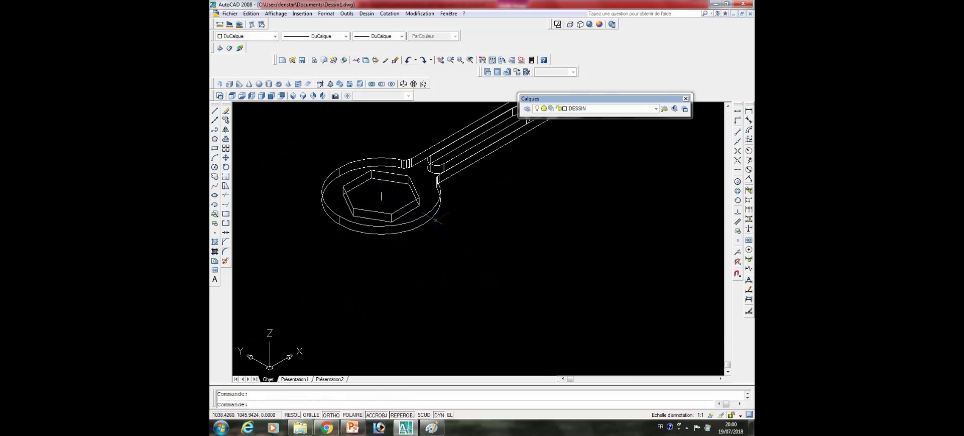
- Try starting lines at the hex ring's bottom centre, cancelling both attempts
scroll(304, 348, "down", 5)
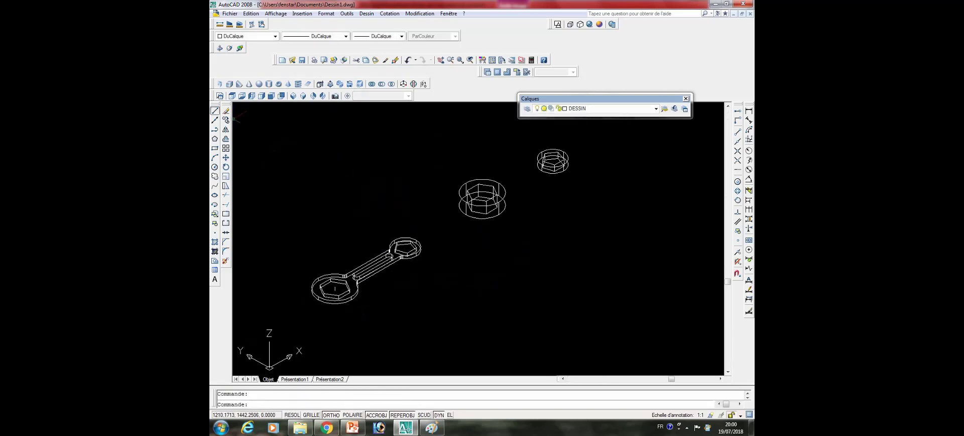
left_click(215, 111)
scroll(484, 199, "up", 3)
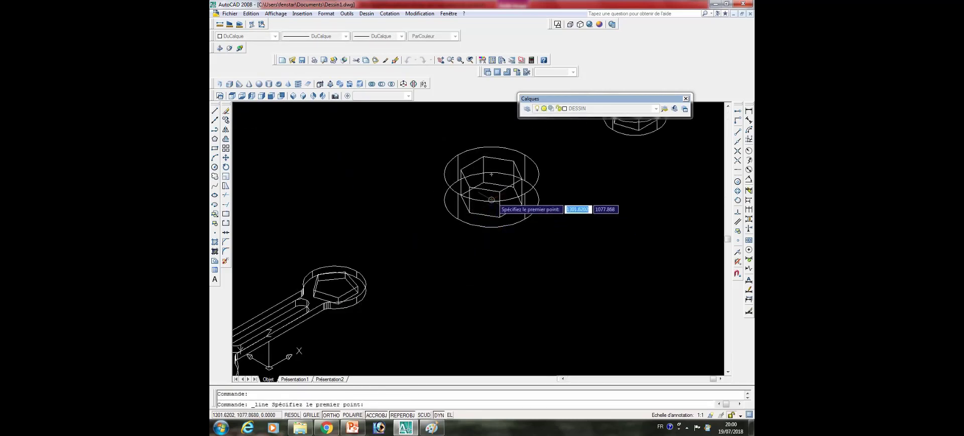
left_click(492, 200)
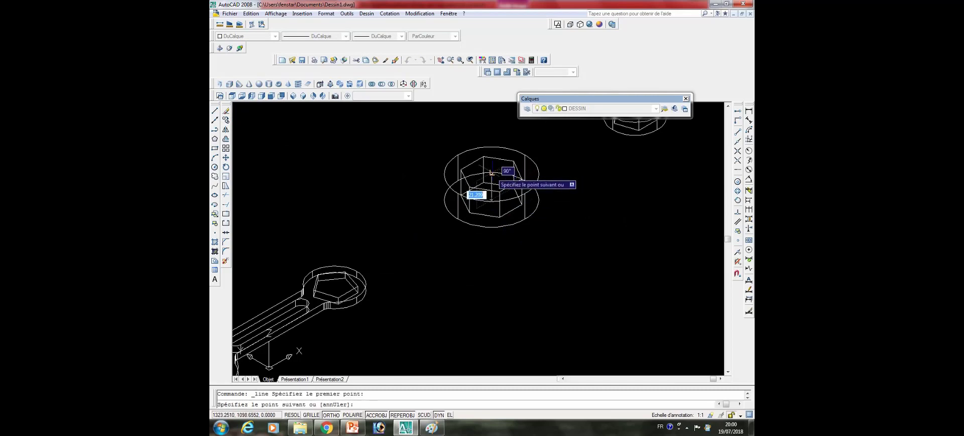
key("Escape")
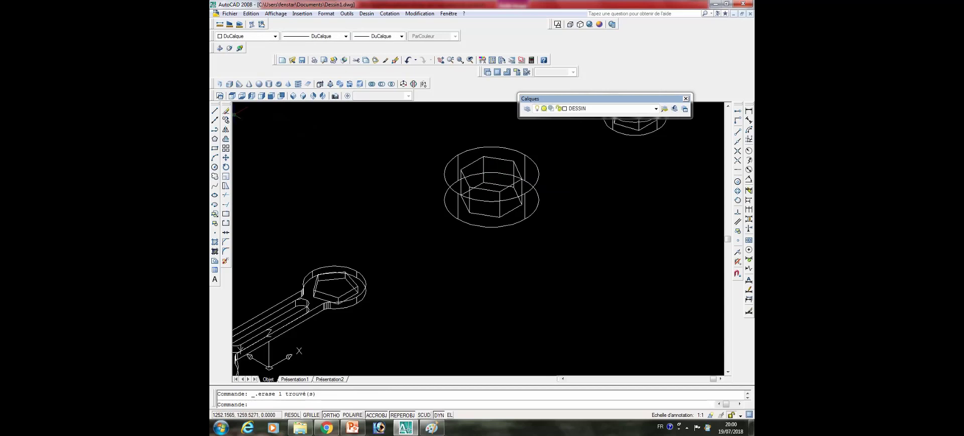
left_click(215, 110)
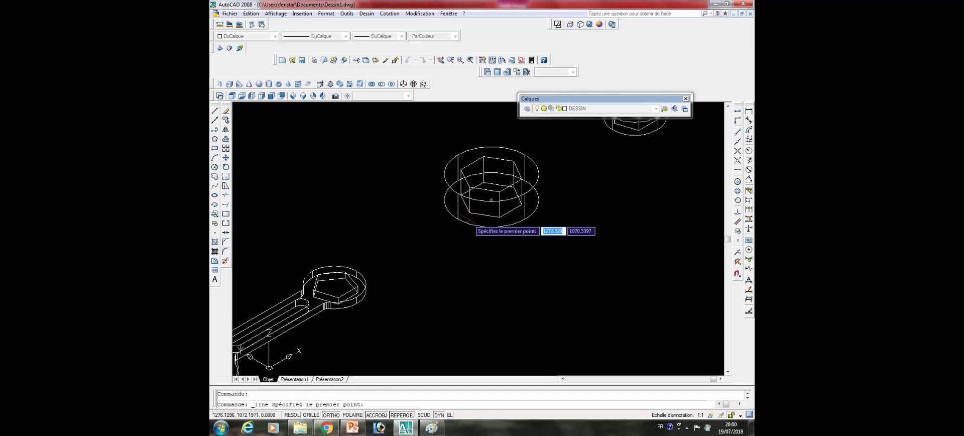
left_click(491, 199)
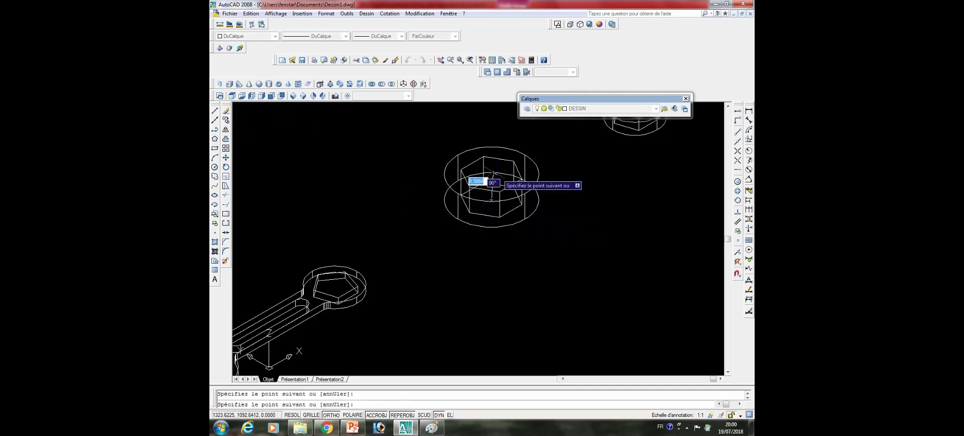
key("Escape")
scroll(493, 173, "up", 3)
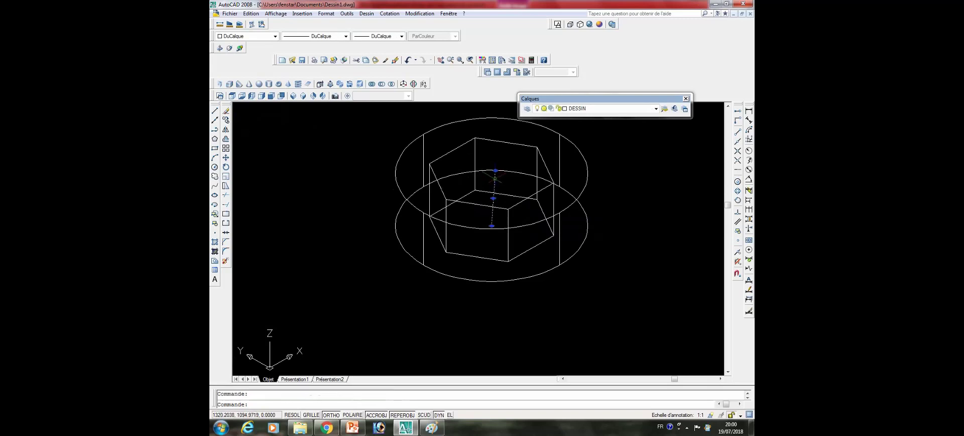
- Delete the dashed line and draw a vertical line between the ring's top and bottom face centres
key("Delete")
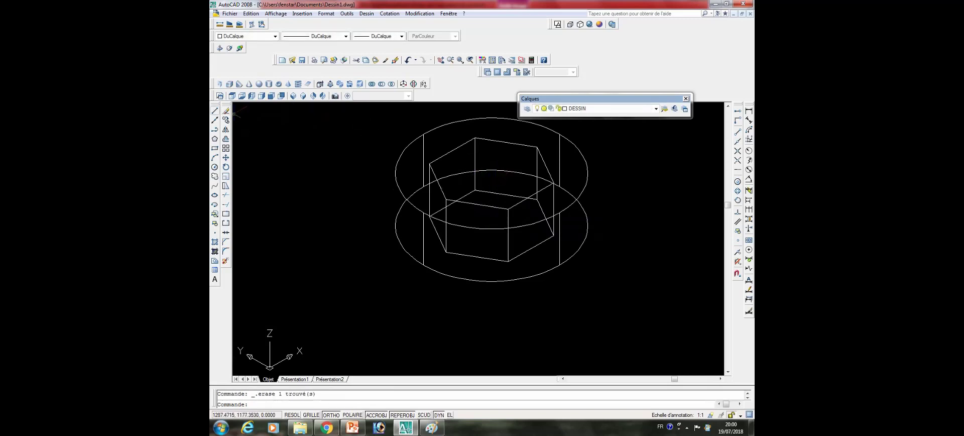
left_click(215, 111)
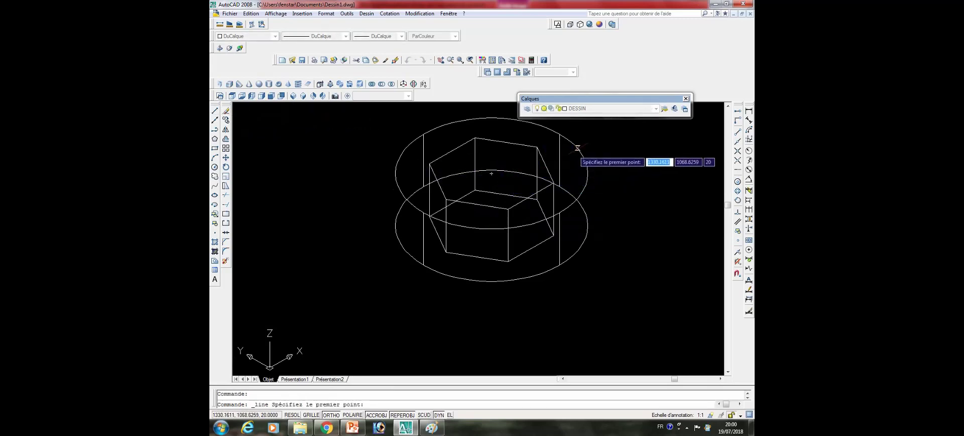
left_click(491, 174)
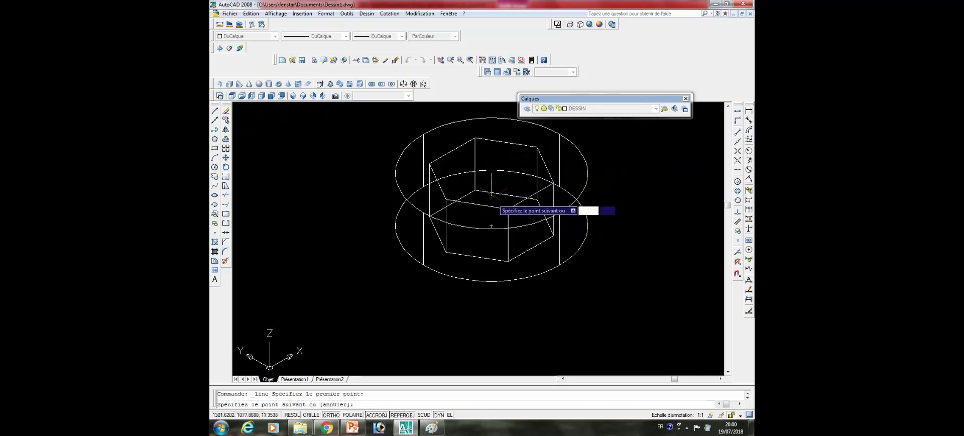
left_click(491, 225)
key("Escape")
scroll(517, 219, "down", 4)
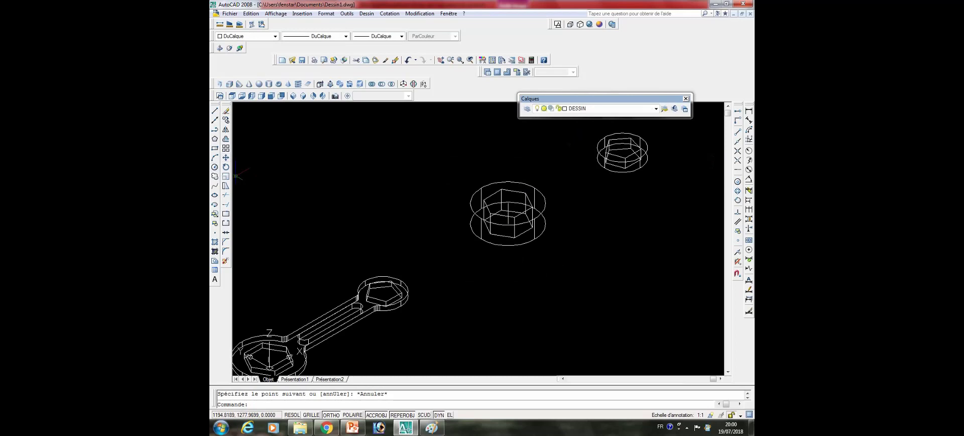
left_click(226, 157)
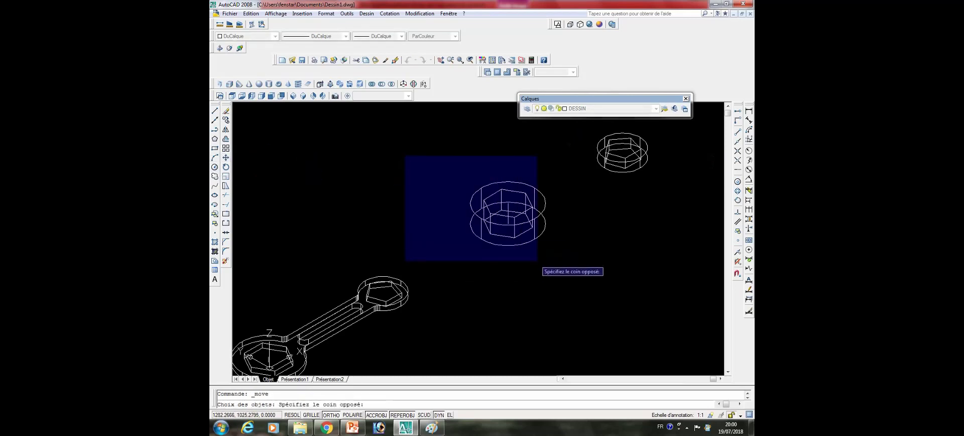
- Move the hex socket ring, selected with a crossing window, onto the wrench's large end
left_click(537, 260)
key("Return")
left_click(490, 228)
scroll(489, 232, "down", 4)
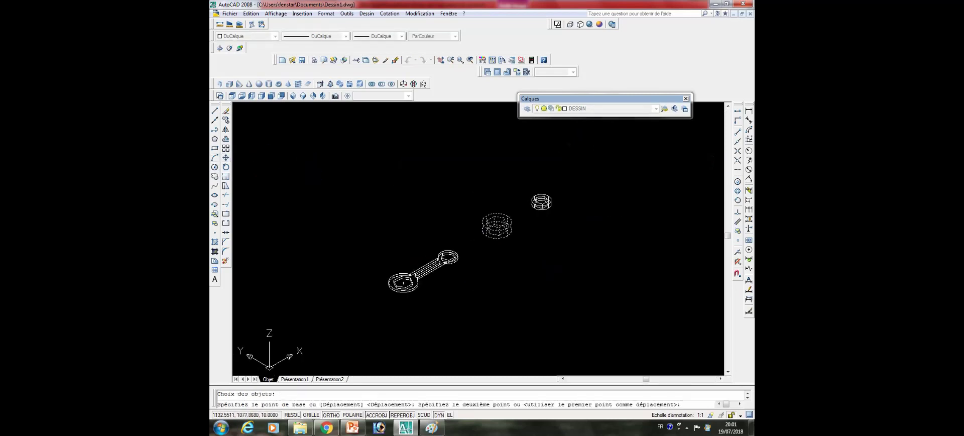
scroll(362, 279, "up", 3)
scroll(483, 222, "up", 3)
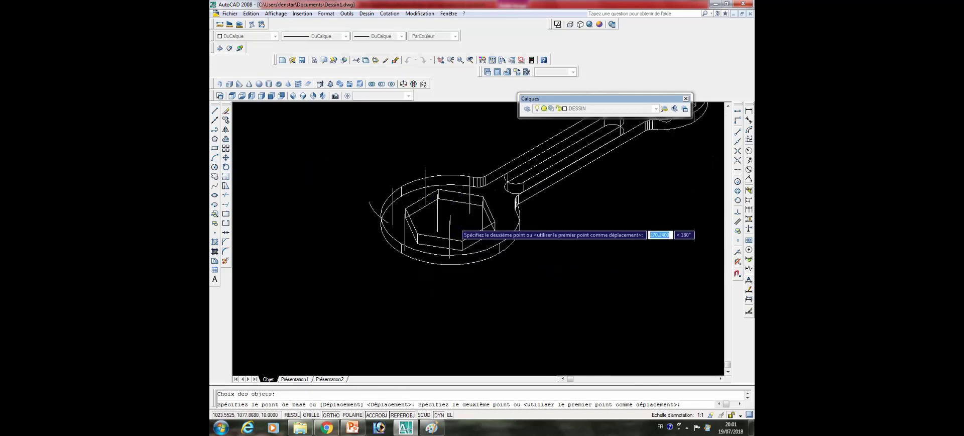
scroll(450, 221, "down", 1)
left_click(450, 216)
- Shade the model with the Conceptual visual style and pan the pentagon ring into view
scroll(449, 216, "down", 2)
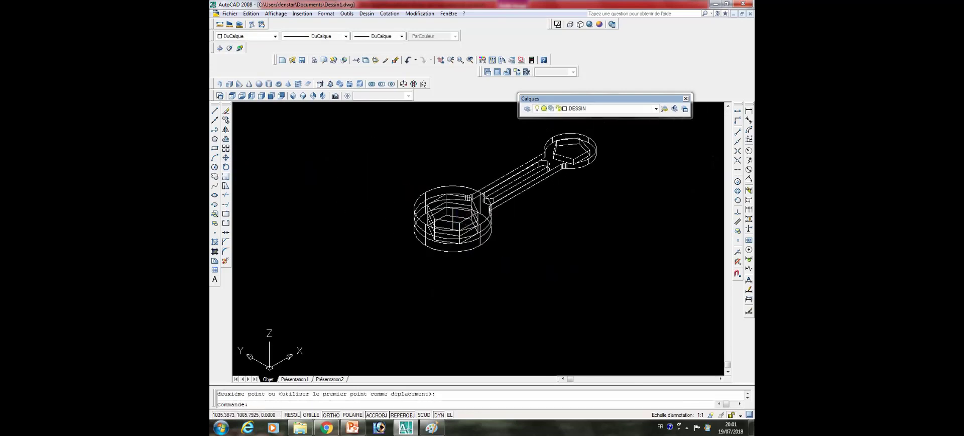
middle_click_drag(486, 181, 442, 201)
left_click(599, 24)
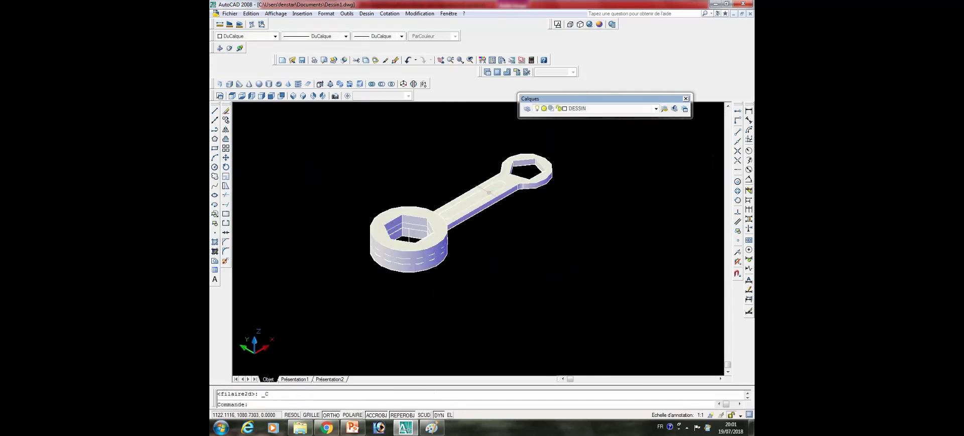
scroll(422, 302, "up", 3)
scroll(422, 302, "down", 2)
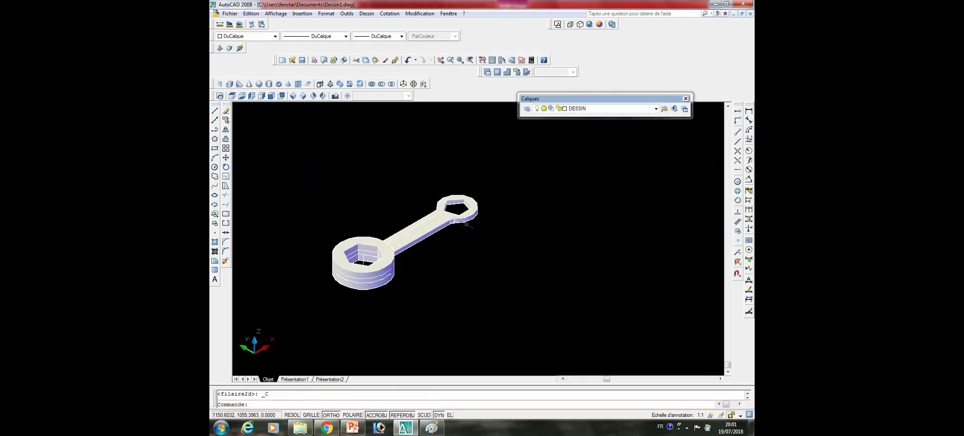
middle_click_drag(533, 201, 508, 217, "shift")
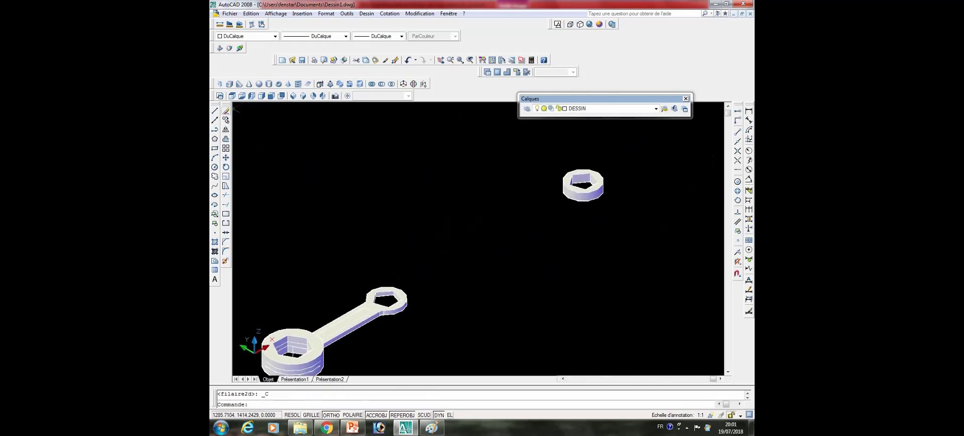
- Start a line near the pentagon ring, then cancel it
left_click(215, 110)
scroll(566, 200, "up", 2)
key("Escape")
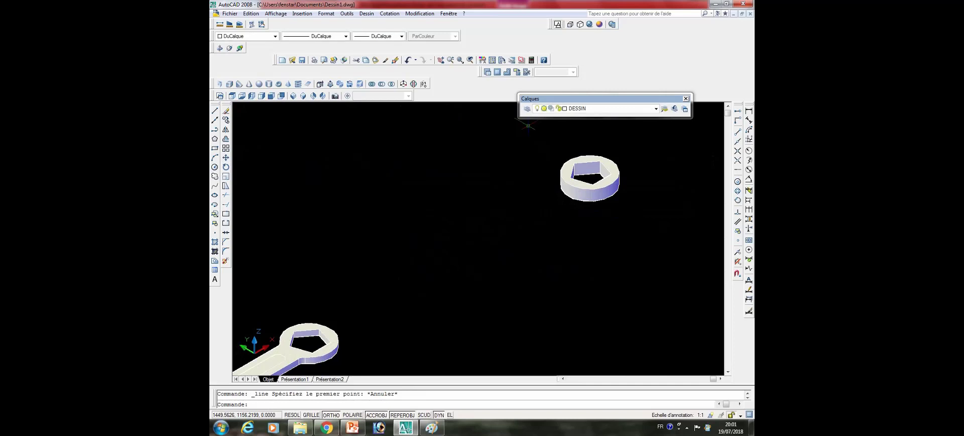
- Return to 2D Wireframe and probe the pentagon ring's centre with a cancelled line
left_click(557, 24)
left_click(215, 110)
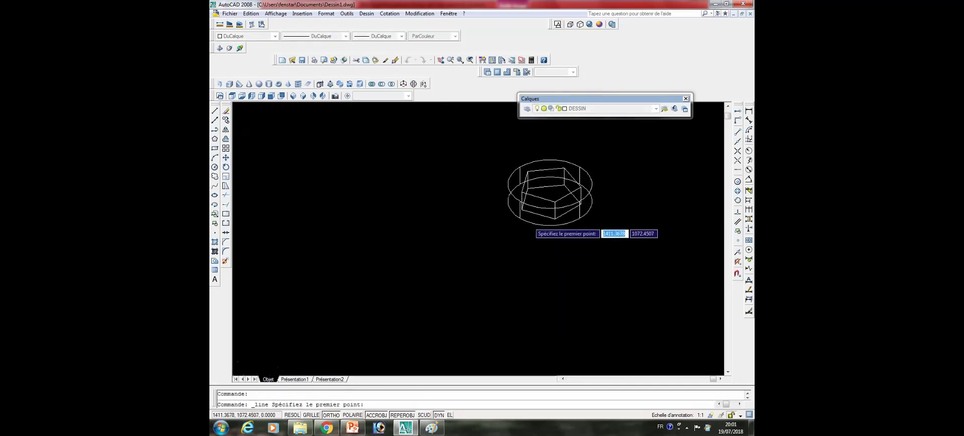
scroll(535, 221, "up", 2)
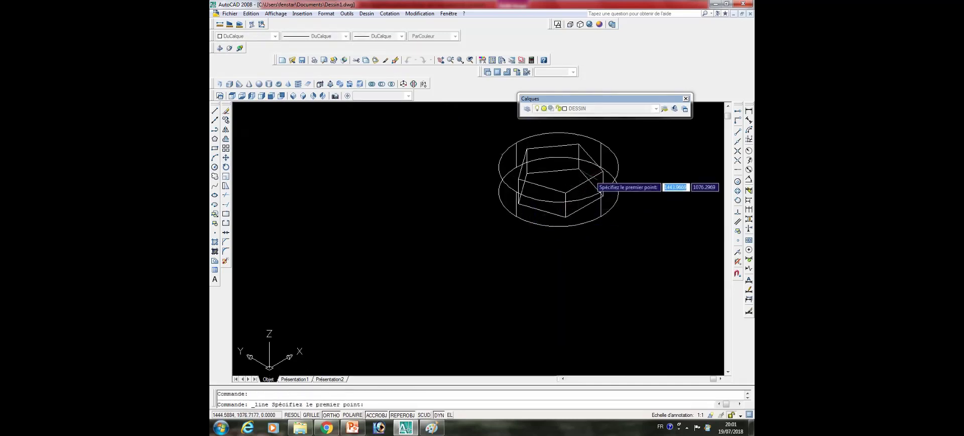
left_click(561, 170)
scroll(580, 192, "up", 4)
scroll(580, 193, "down", 3)
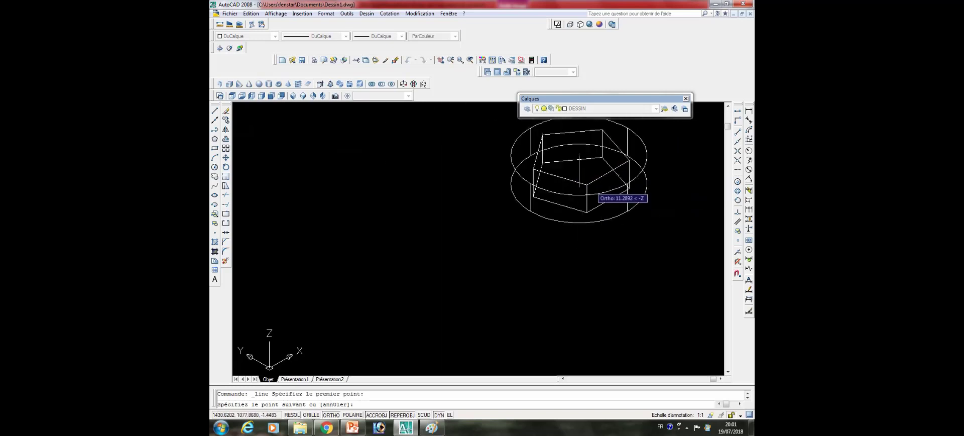
scroll(582, 199, "down", 2)
key("Escape")
mouse_move(484, 100)
middle_mouse_down()
mouse_move(476, 105)
mouse_move(476, 53)
middle_mouse_up()
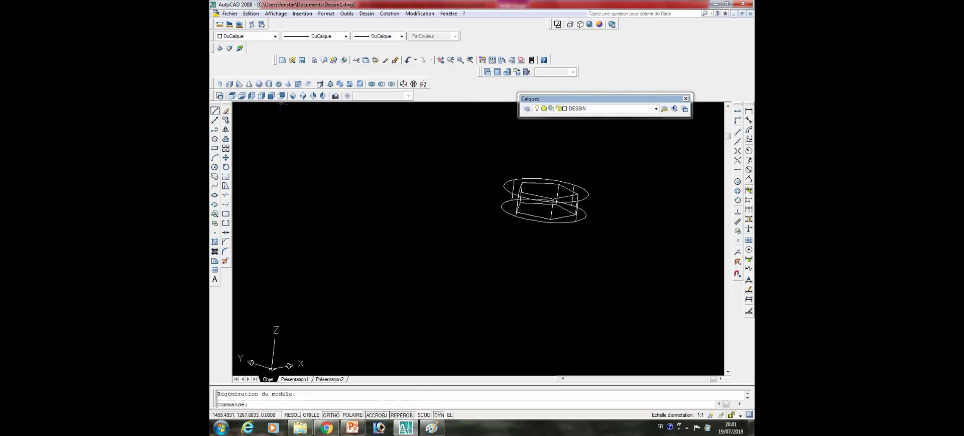
- Test line start points on the pentagon ring and wrench's small end, then fit both in view
left_click(214, 110)
left_click(544, 211)
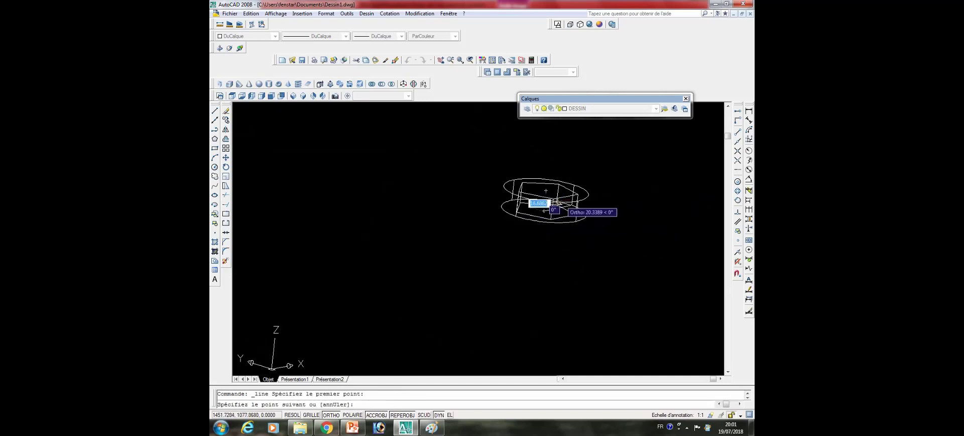
key("Escape")
scroll(607, 209, "down", 2)
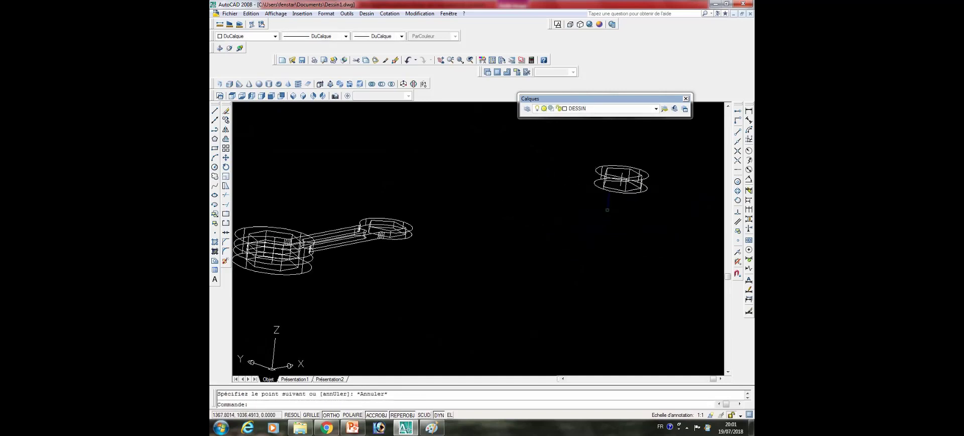
key("Return")
scroll(381, 236, "up", 3)
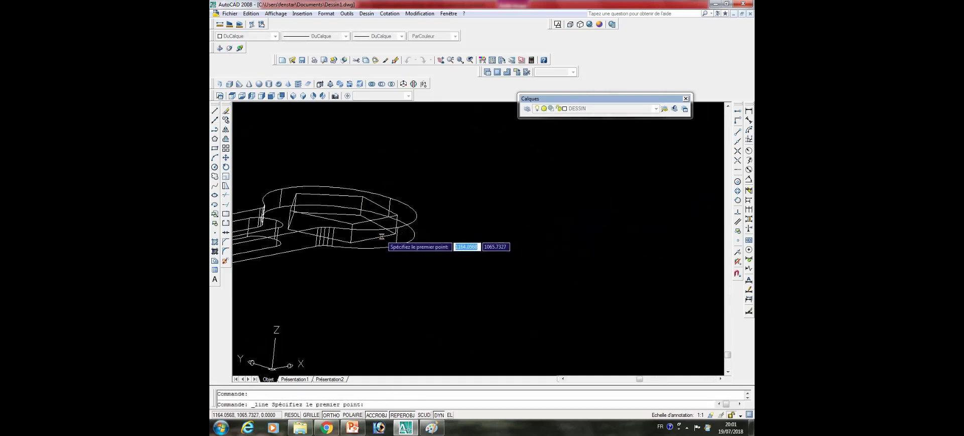
left_click(340, 208)
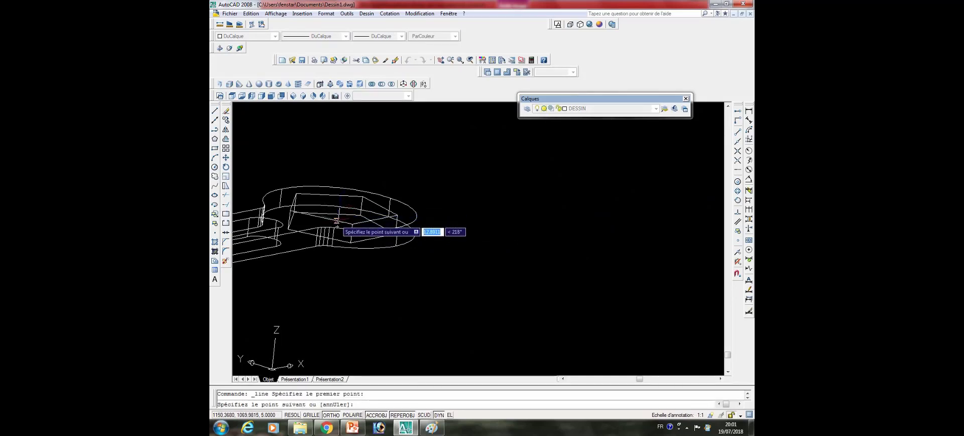
key("Escape")
scroll(339, 225, "down", 4)
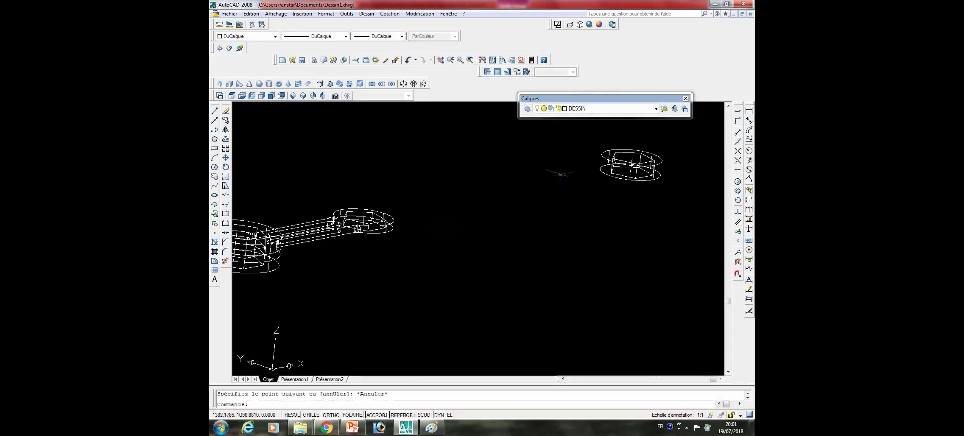
middle_click_drag(560, 173, 325, 145)
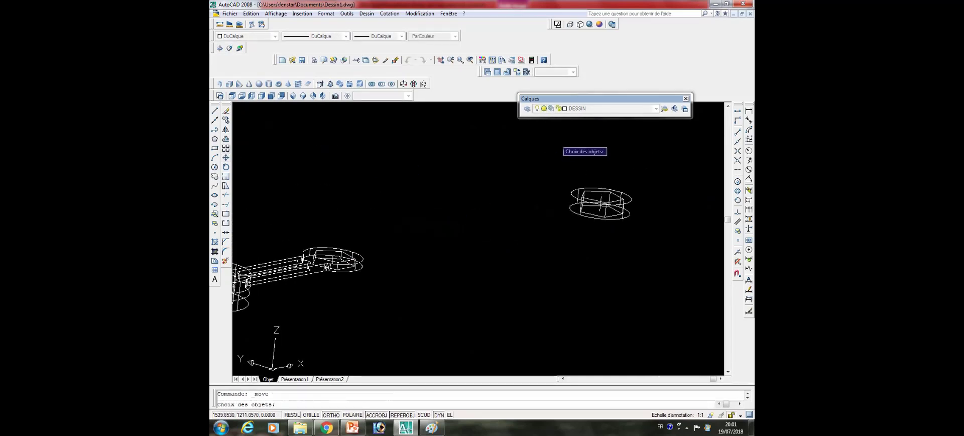
- Window-select the pentagon ring and move it from its centre onto the wrench's small end
left_click(557, 139)
left_click(667, 254)
key("Return")
scroll(605, 210, "up", 3)
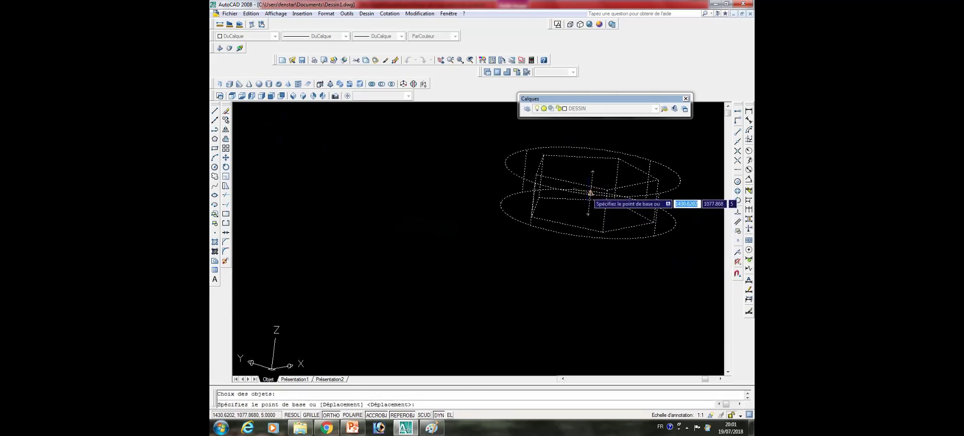
left_click(590, 192)
scroll(591, 192, "down", 5)
scroll(413, 207, "up", 4)
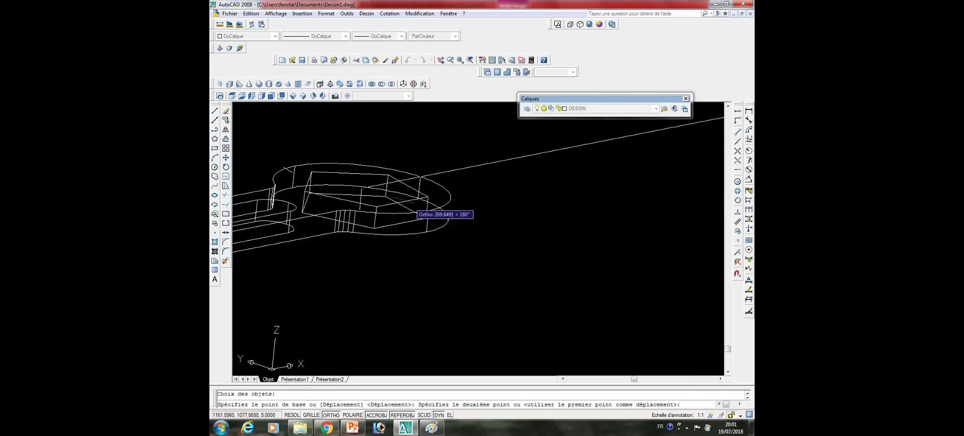
scroll(413, 207, "up", 4)
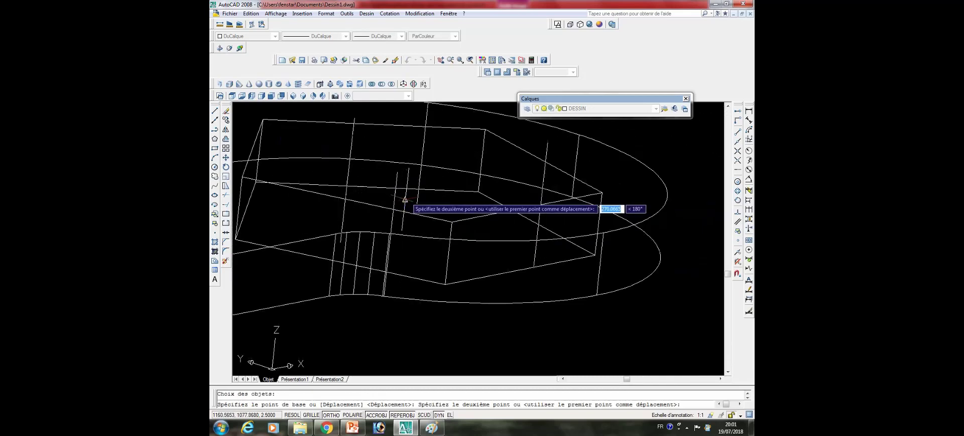
left_click(405, 200)
scroll(508, 139, "down", 5)
scroll(508, 139, "up", 2)
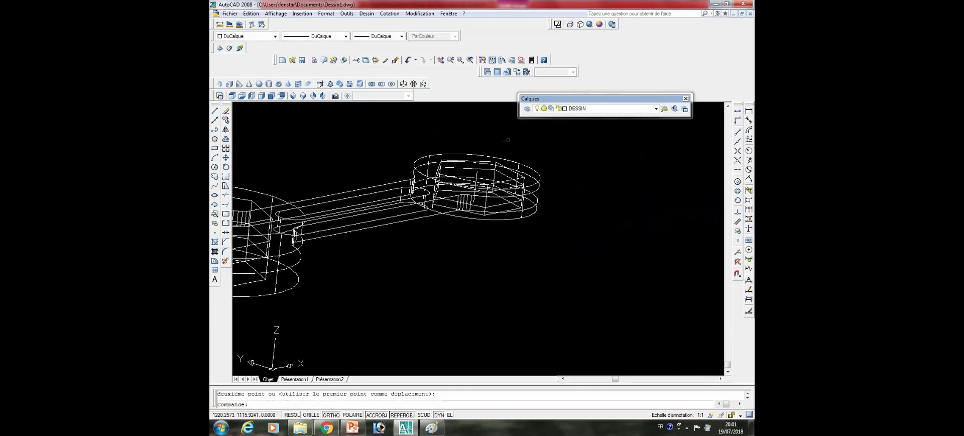
- Apply the Conceptual visual style and orbit the wrench to an oblique side view
left_click(600, 24)
scroll(417, 106, "down", 4)
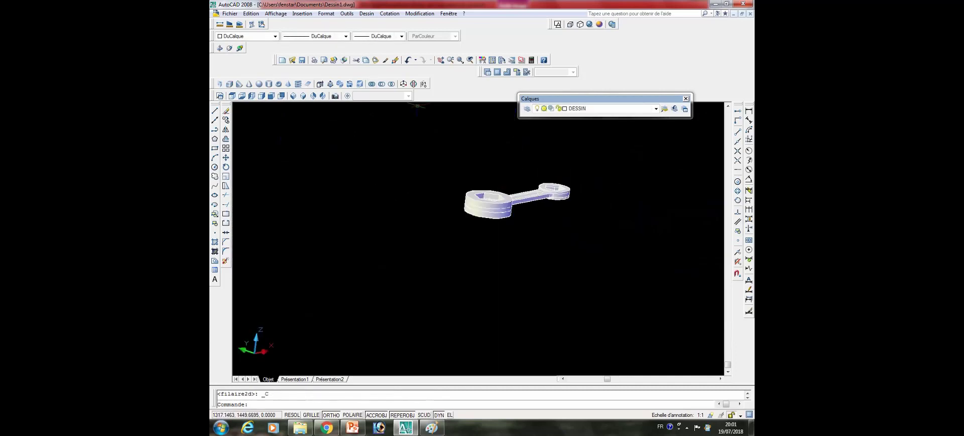
middle_click_drag(417, 106, 442, 211, "ctrl+shift")
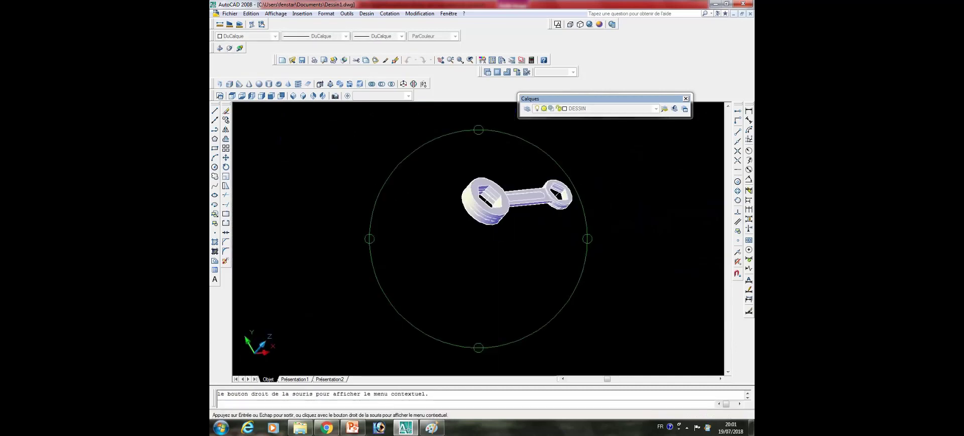
mouse_move(478, 238)
middle_mouse_down("ctrl+shift")
mouse_move(478, 262)
mouse_move(478, 236)
mouse_move(397, 262)
middle_mouse_up("ctrl+shift")
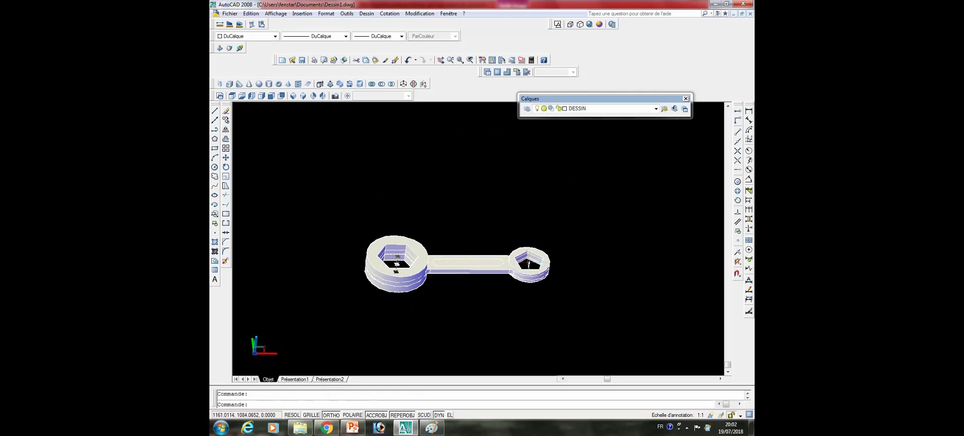
- Delete the two selected objects and return to 2D Wireframe display
key("Delete")
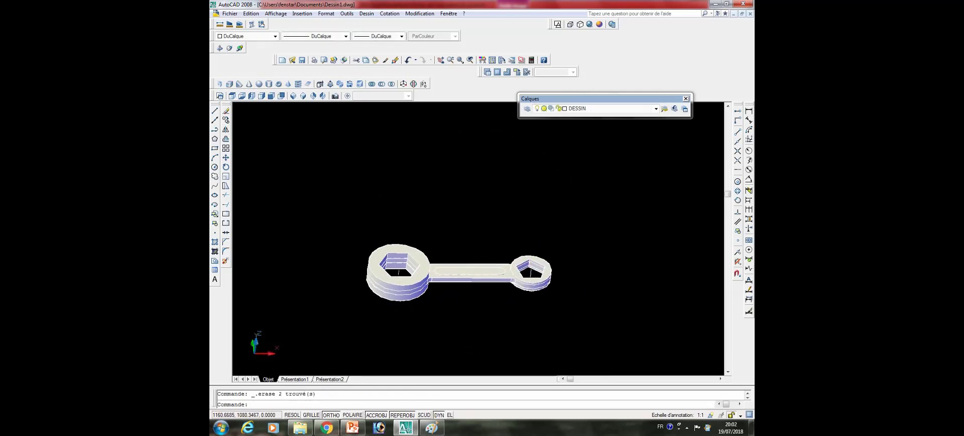
scroll(451, 216, "up", 3)
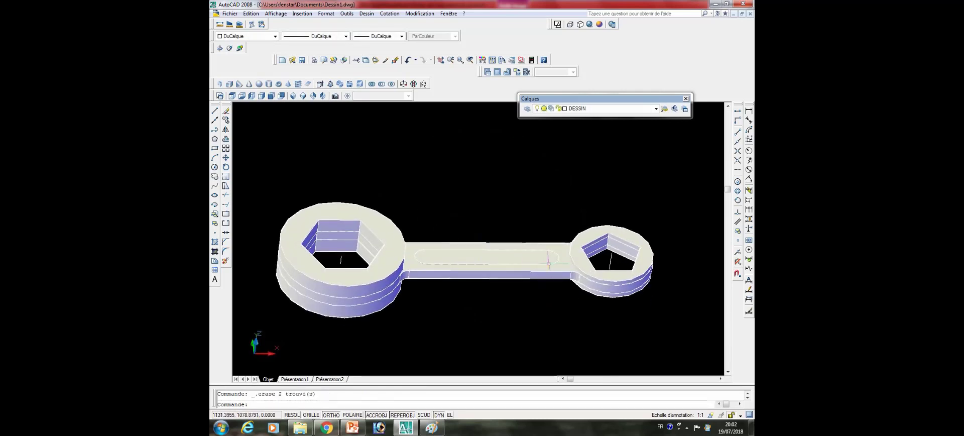
left_click(557, 23)
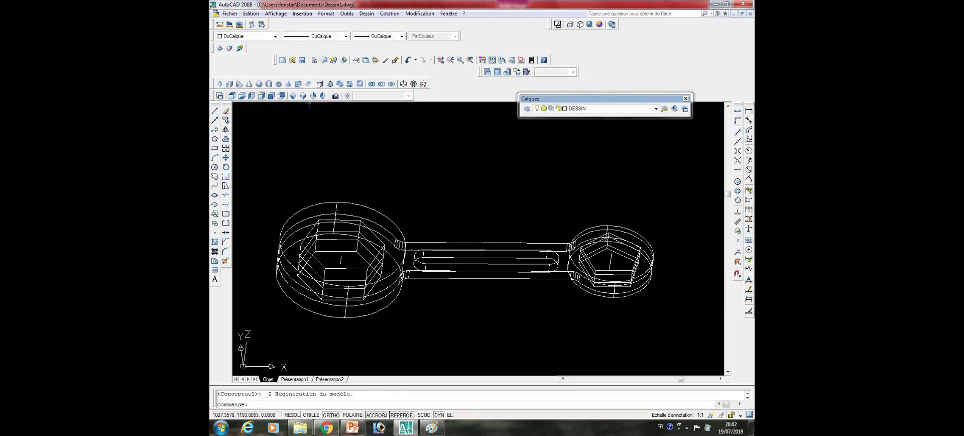
- Subtract the slot solid from the wrench body
left_click(381, 84)
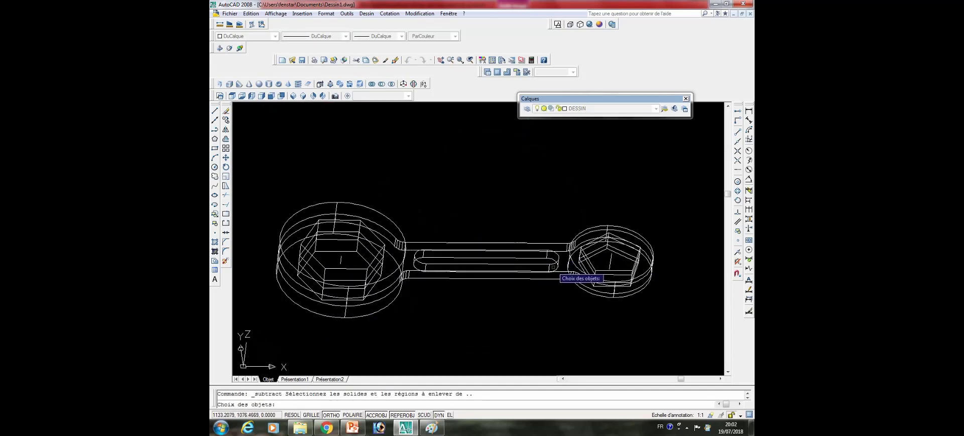
left_click(555, 276)
key("Return")
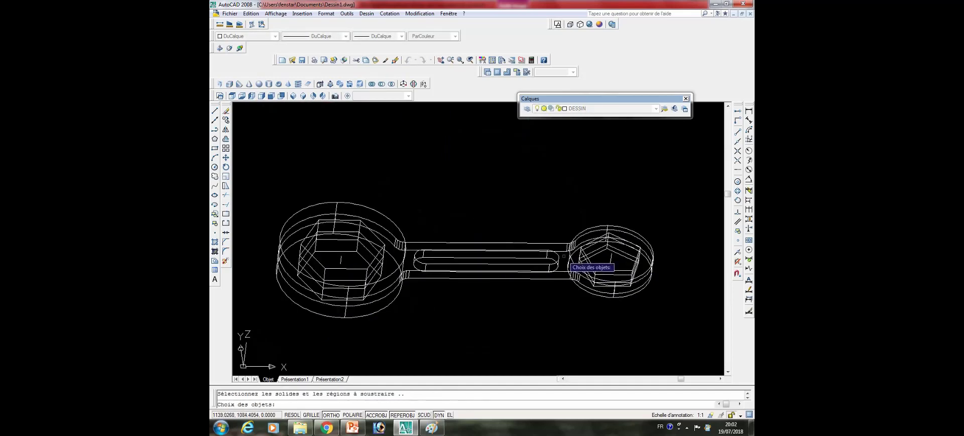
left_click(558, 259)
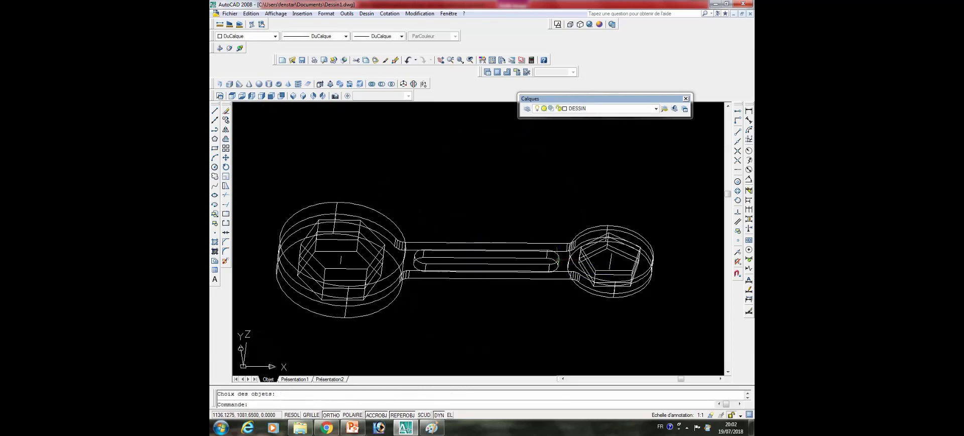
key("Return")
scroll(523, 228, "down", 4)
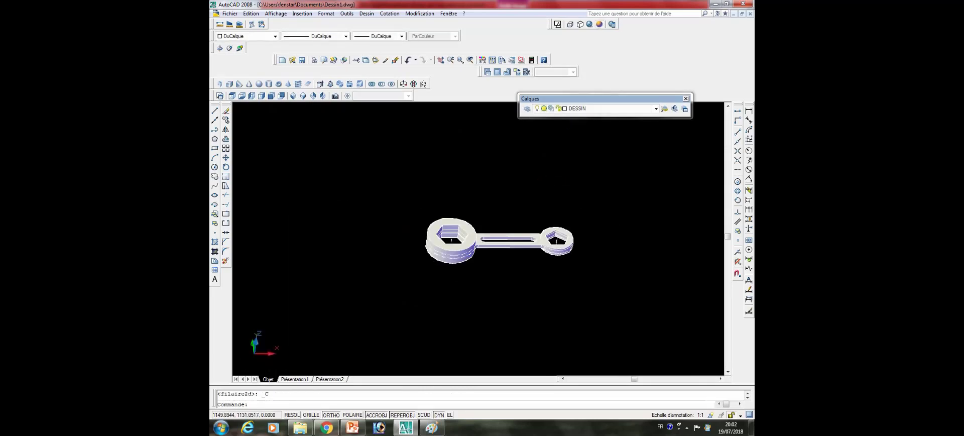
- Union all wrench parts, selected with a window, into a single solid
left_click(229, 48)
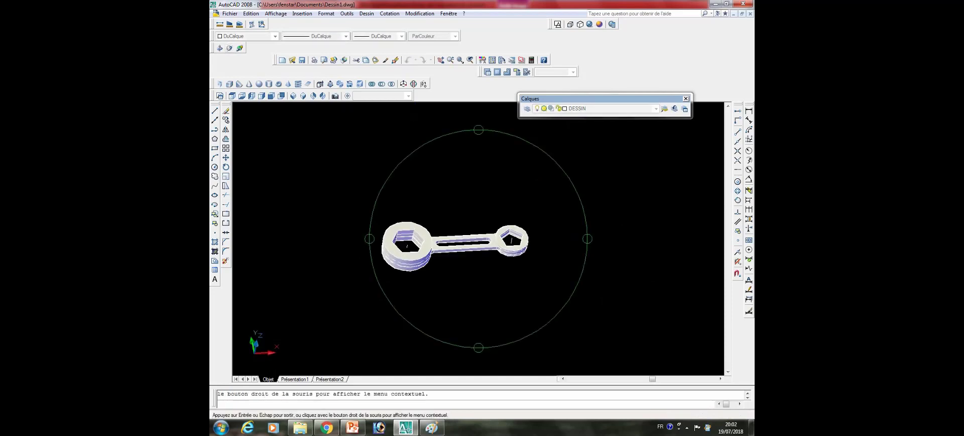
left_click_drag(477, 261, 477, 226)
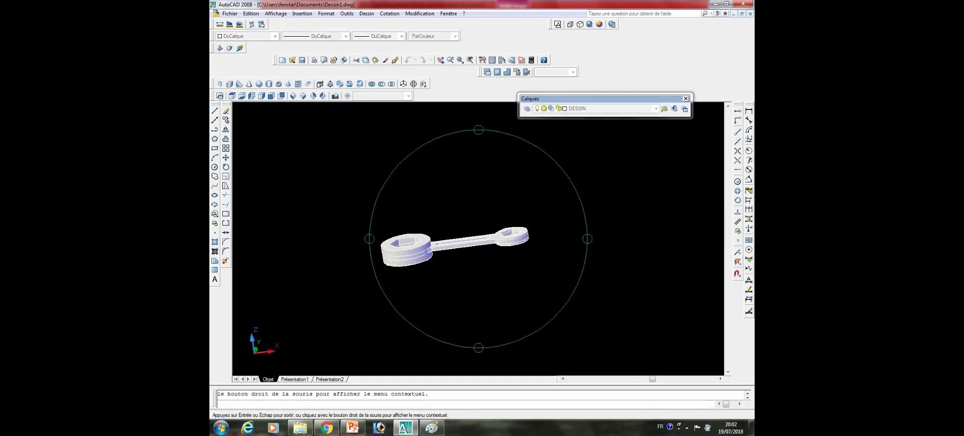
key("Escape")
left_click(371, 84)
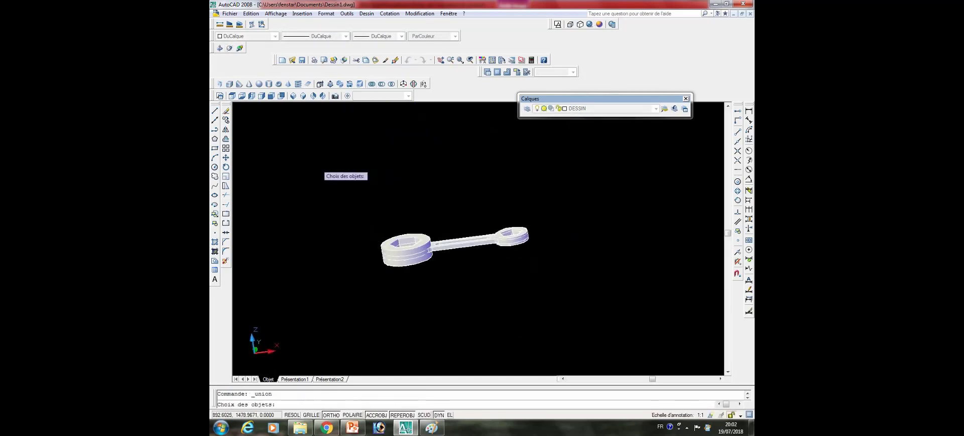
left_click(312, 162)
left_click(572, 315)
key("Return")
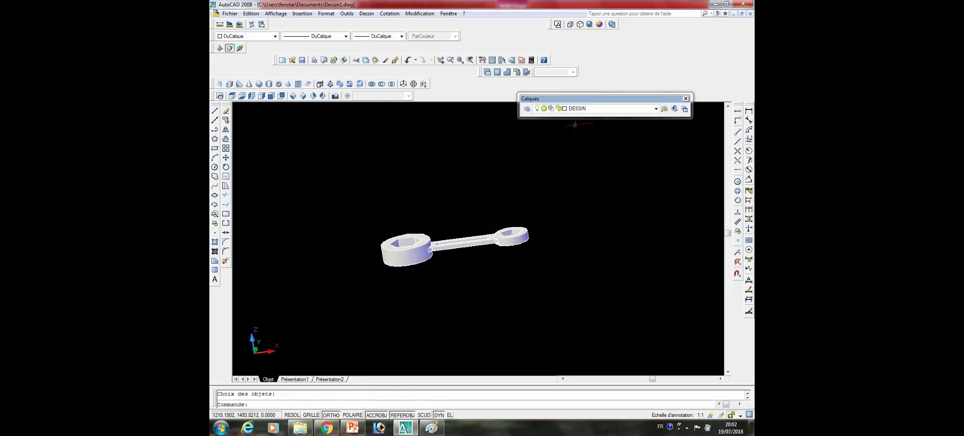
- Erase the two small leftover marks inside the sockets
middle_click_drag(575, 124, 577, 166, "ctrl+shift")
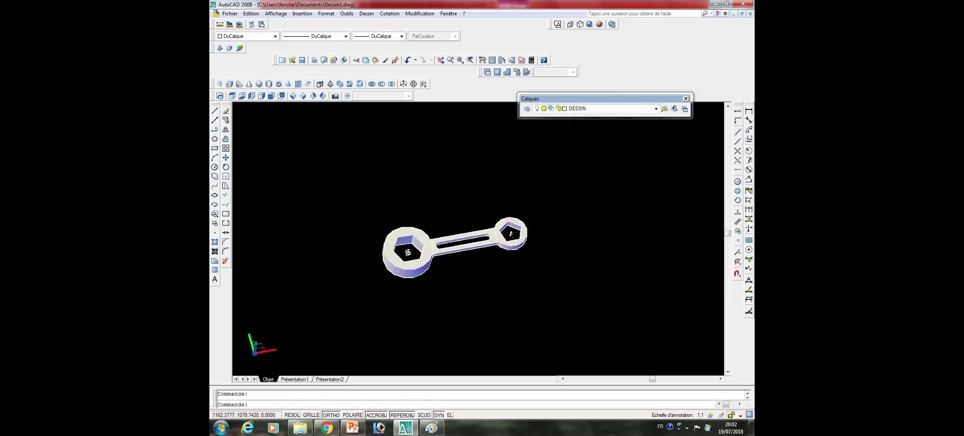
key("Delete")
scroll(491, 237, "up", 3)
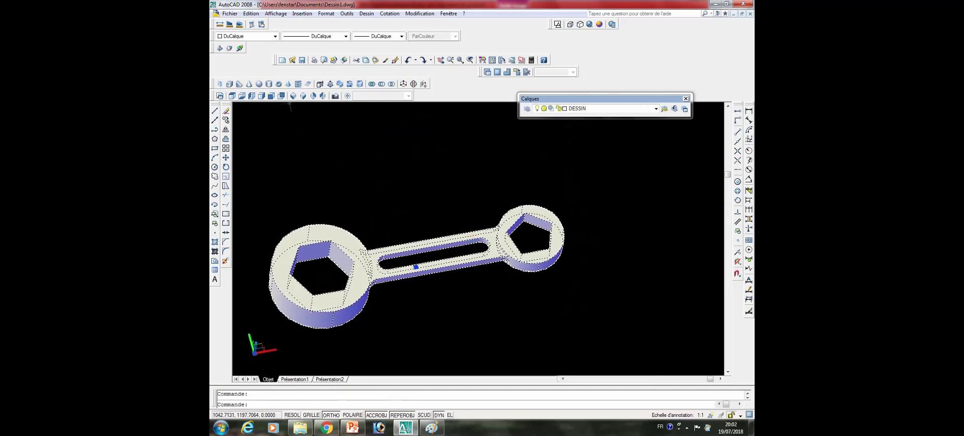
- Set the wrench's colour to red (Rouge) from the Properties toolbar
left_click(275, 37)
left_click(236, 56)
key("Escape")
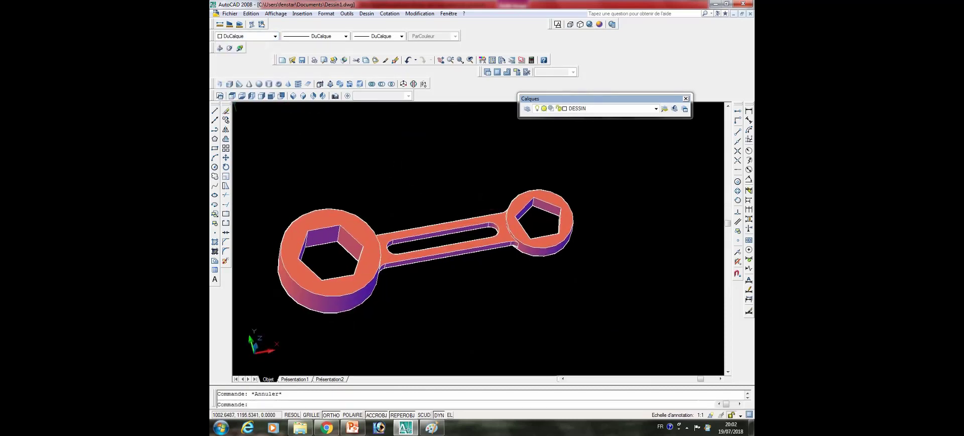
- Orbit the red wrench into a flatter oblique view
mouse_move(459, 151)
left_mouse_down()
mouse_move(506, 253)
mouse_move(494, 253)
left_mouse_up()
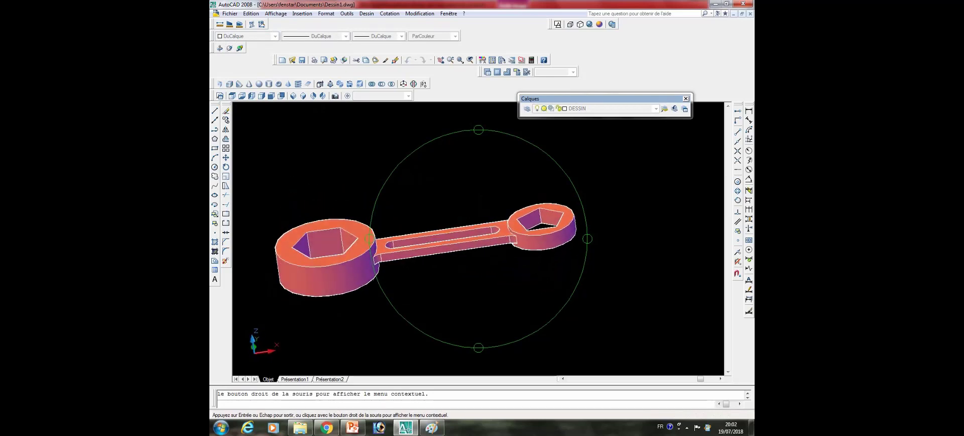
left_click_drag(495, 253, 497, 251)
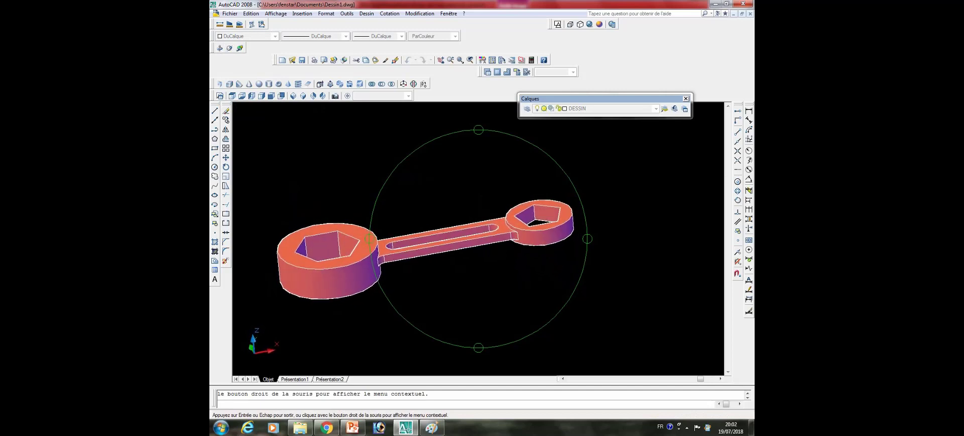
left_click_drag(369, 238, 586, 238)
key("Escape")
left_click_drag(482, 253, 489, 252)
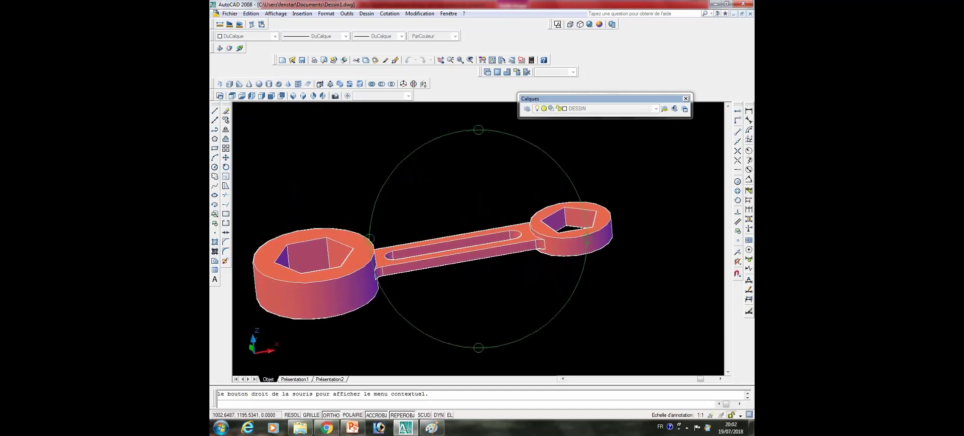
key("Escape")
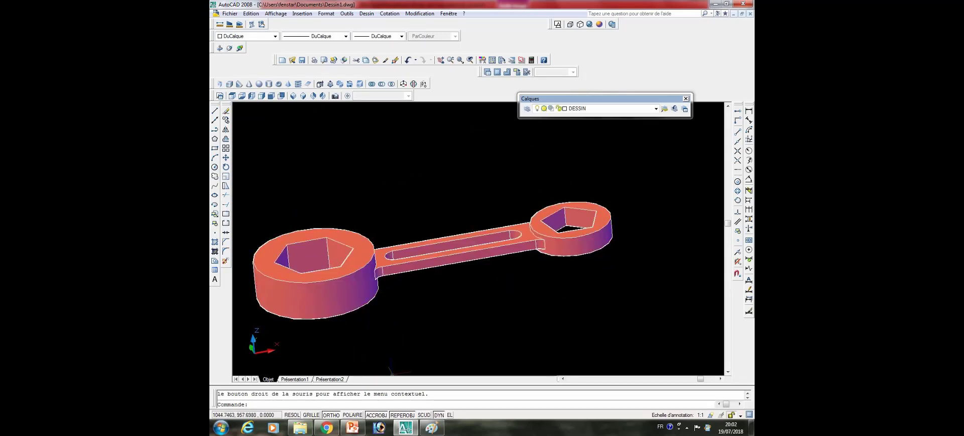
- Zoom and orbit again to view the wrench obliquely, then exit orbit
scroll(428, 301, "down", 4)
scroll(428, 301, "up", 4)
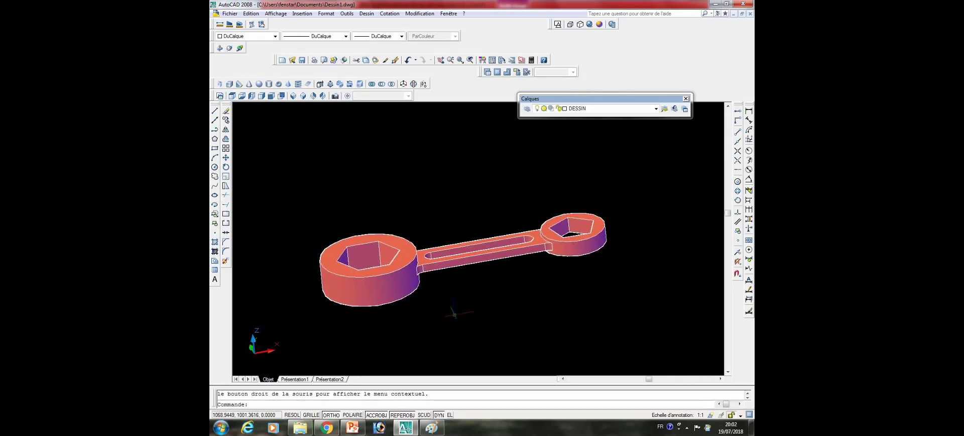
middle_click_drag(417, 113, 407, 119)
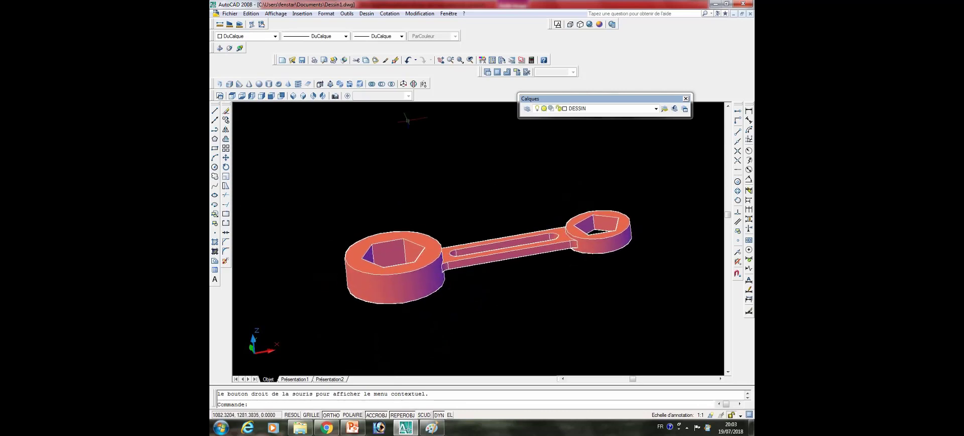
mouse_move(321, 105)
middle_mouse_down("shift")
mouse_move(331, 121)
mouse_move(314, 113)
middle_mouse_up("shift")
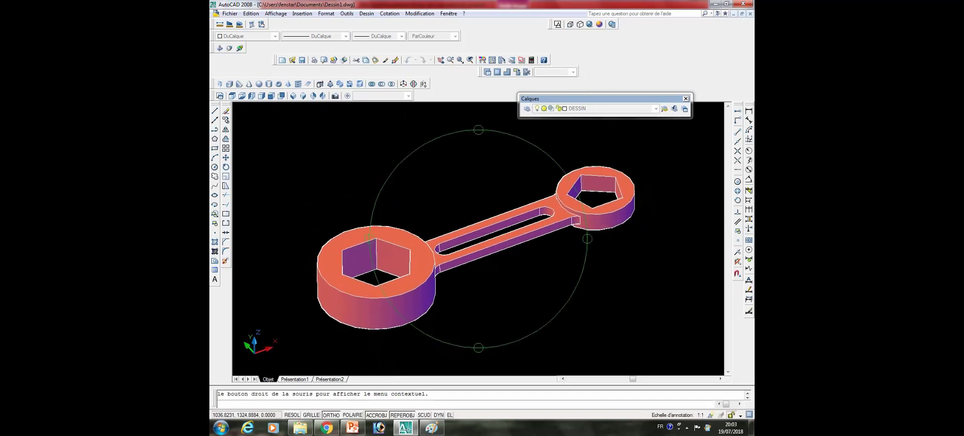
key("Escape")
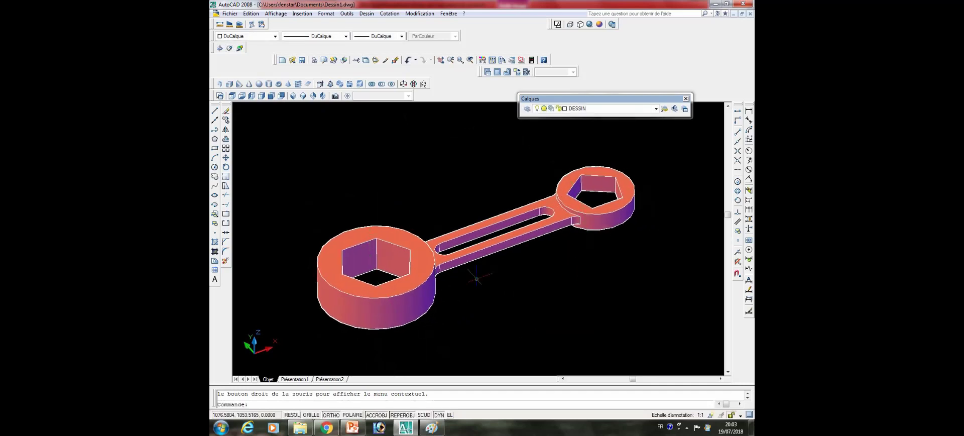
left_click(687, 427)
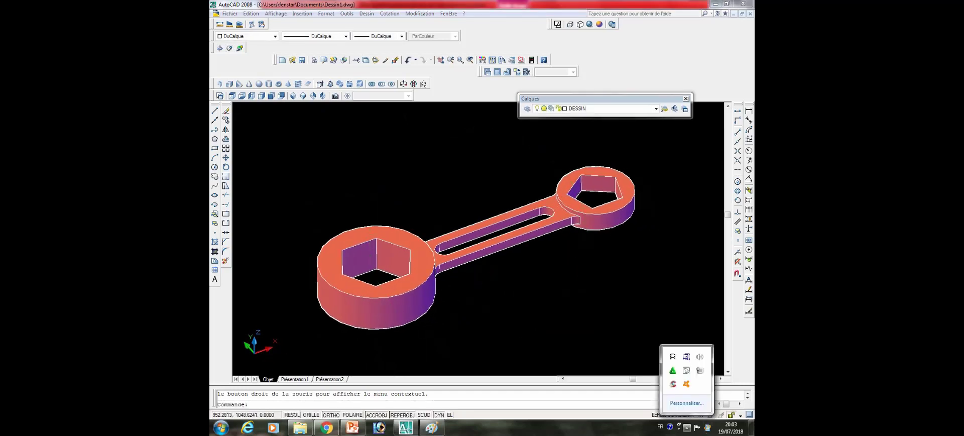